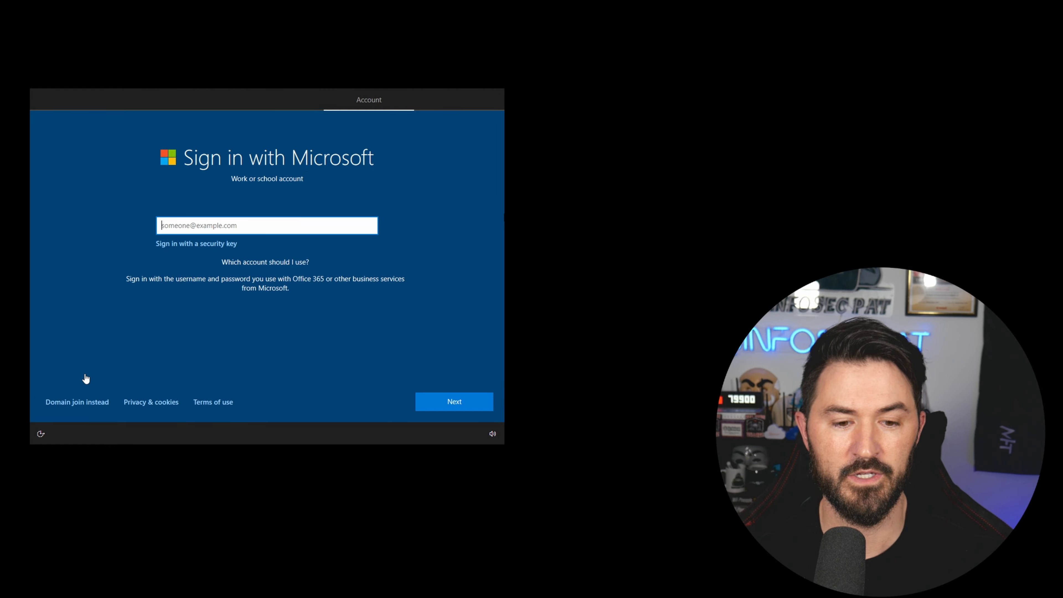
# Choose an offline local account instead of Microsoft sign-in and enter its user name.
pyautogui.click(64, 402)
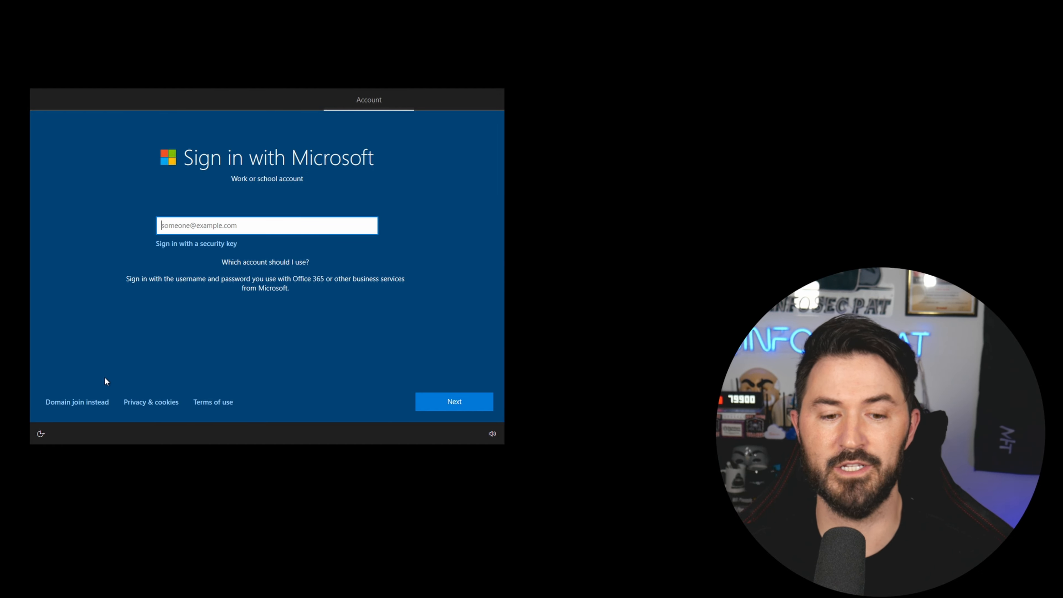
pyautogui.click(83, 402)
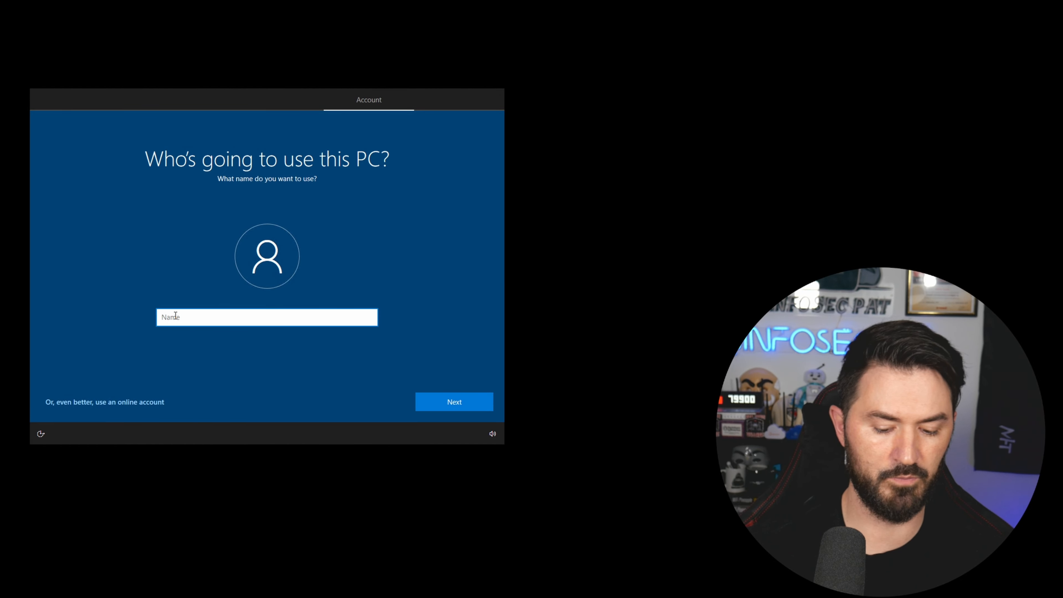
pyautogui.write('Pat')
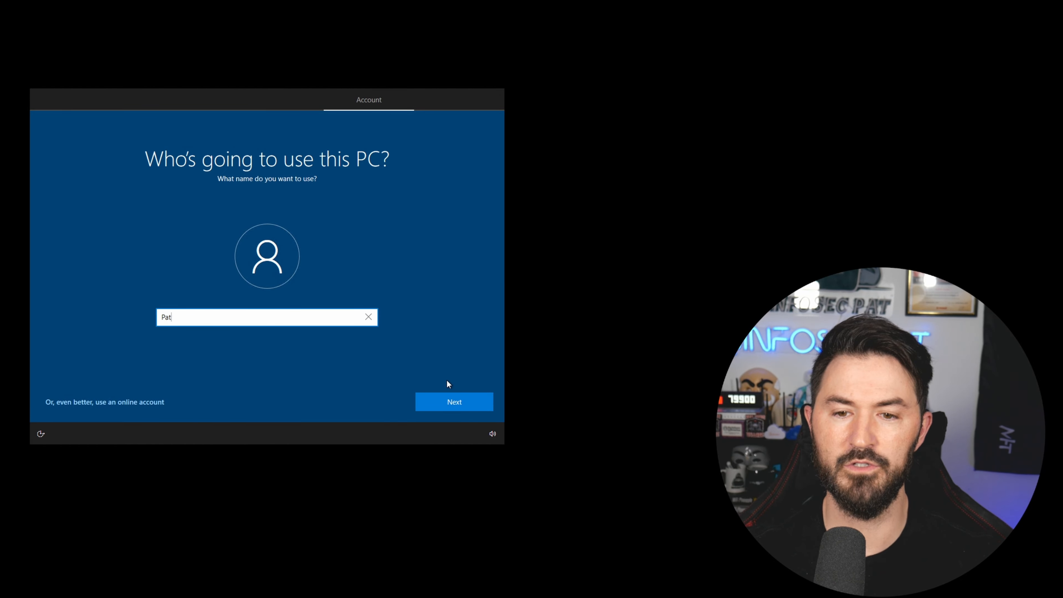
pyautogui.click(446, 403)
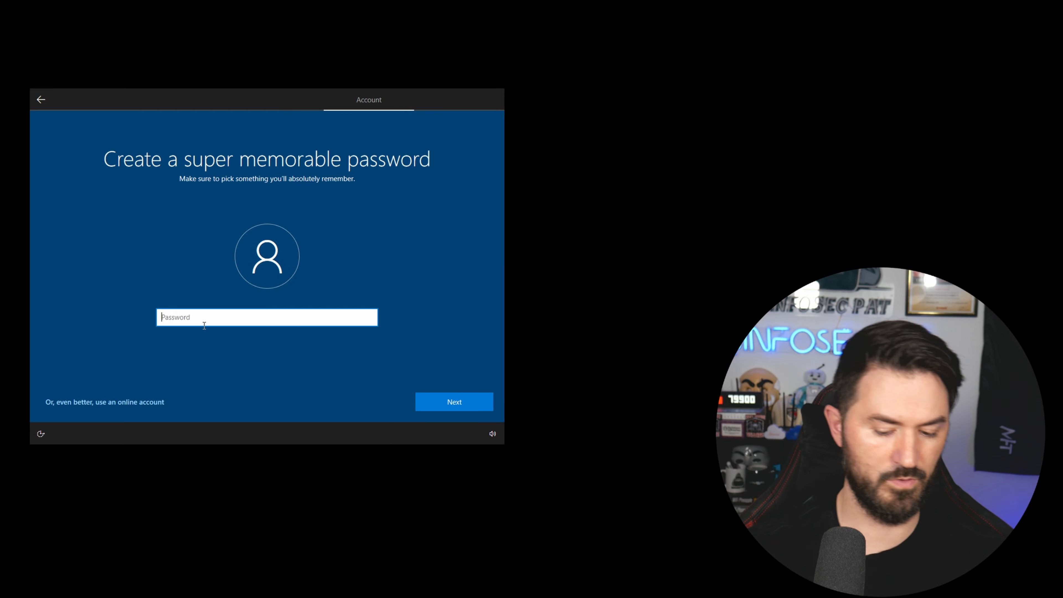
# Enter the account password and confirm it.
pyautogui.write('•••••••••••••')
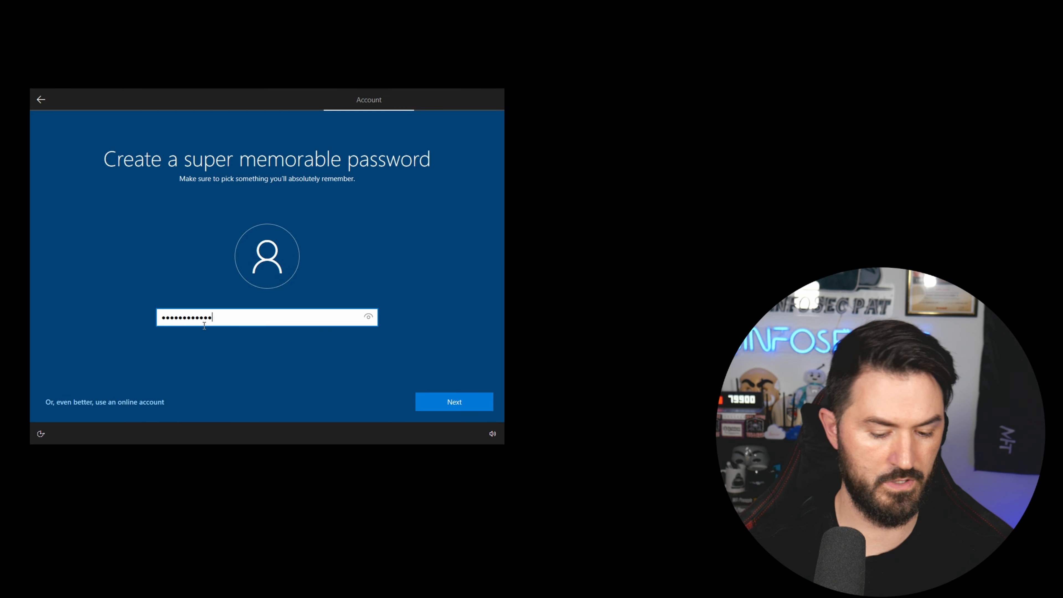
pyautogui.write('•')
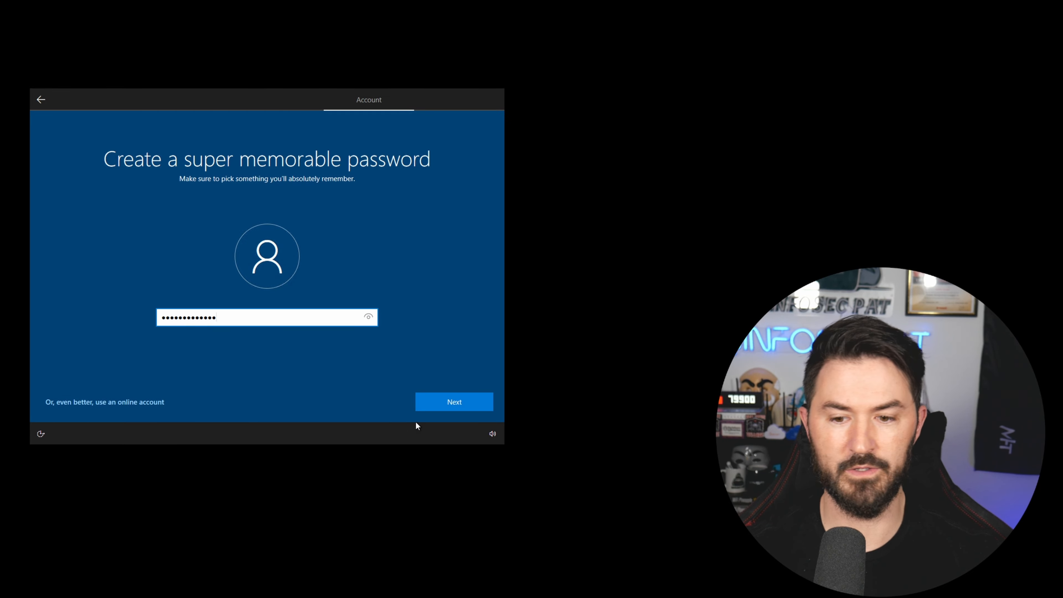
pyautogui.click(440, 405)
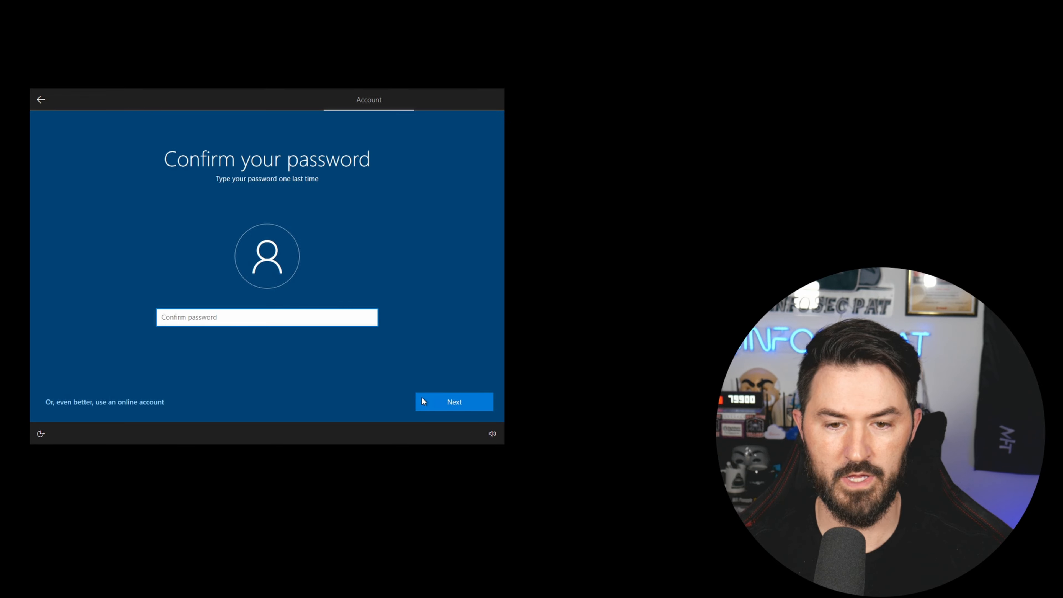
pyautogui.write('••••••••••')
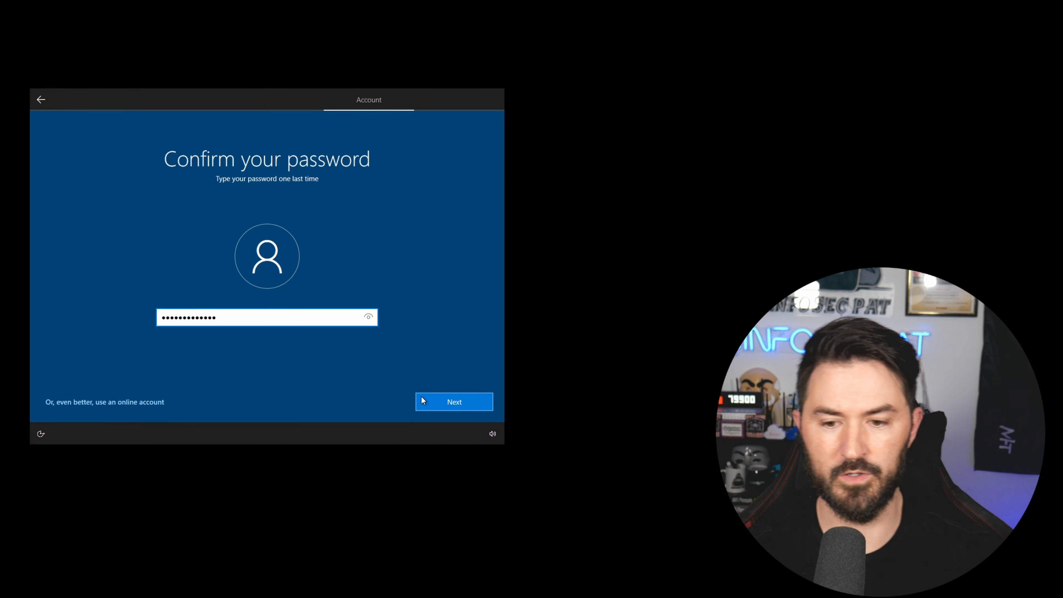
pyautogui.click(421, 396)
# Set the city-of-birth security question with its answer.
pyautogui.click(349, 326)
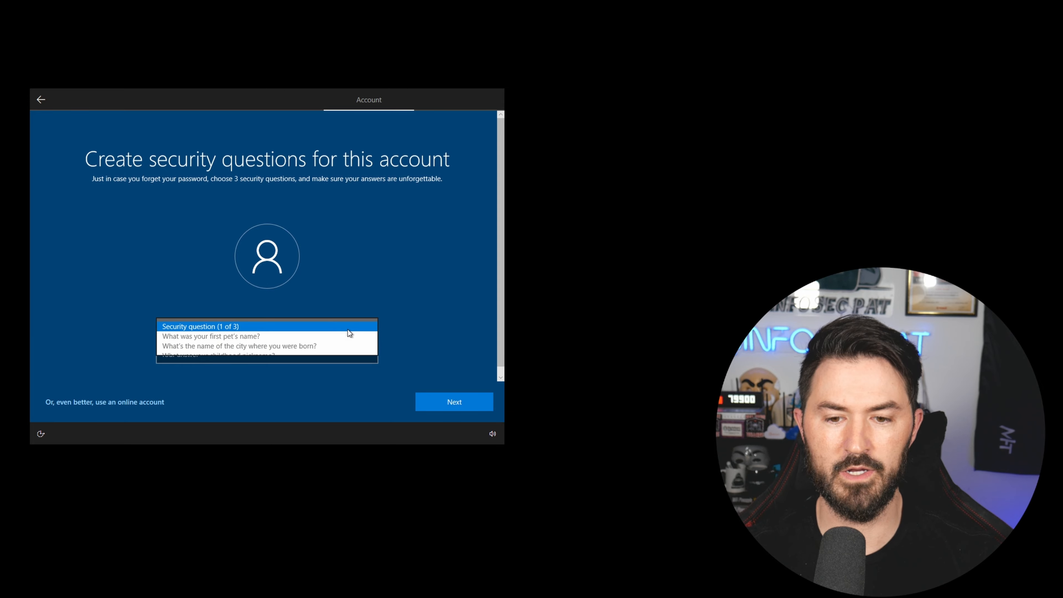
pyautogui.click(310, 342)
pyautogui.click(291, 360)
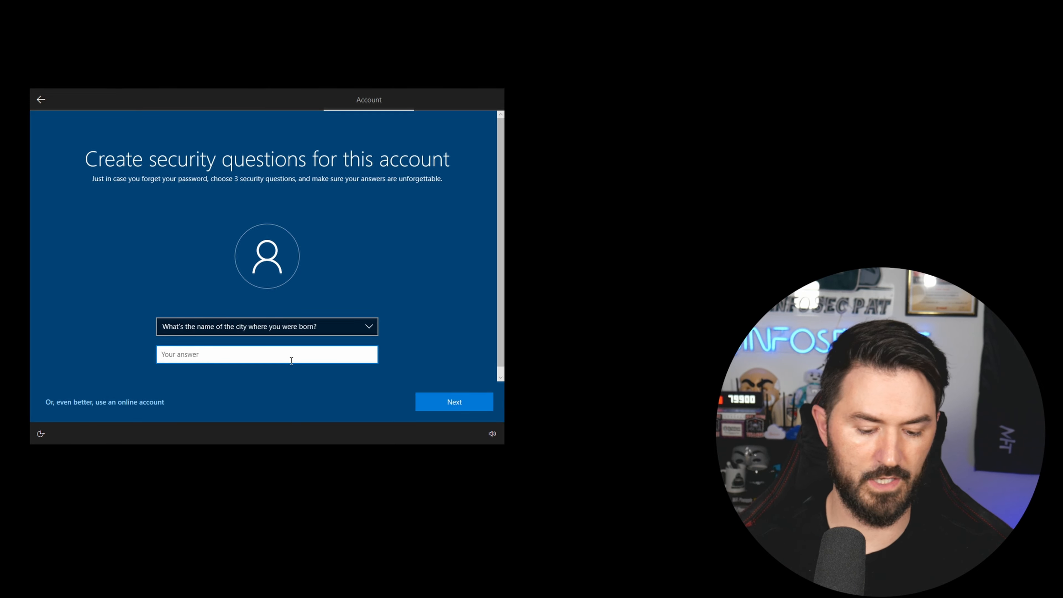
pyautogui.press('Return')
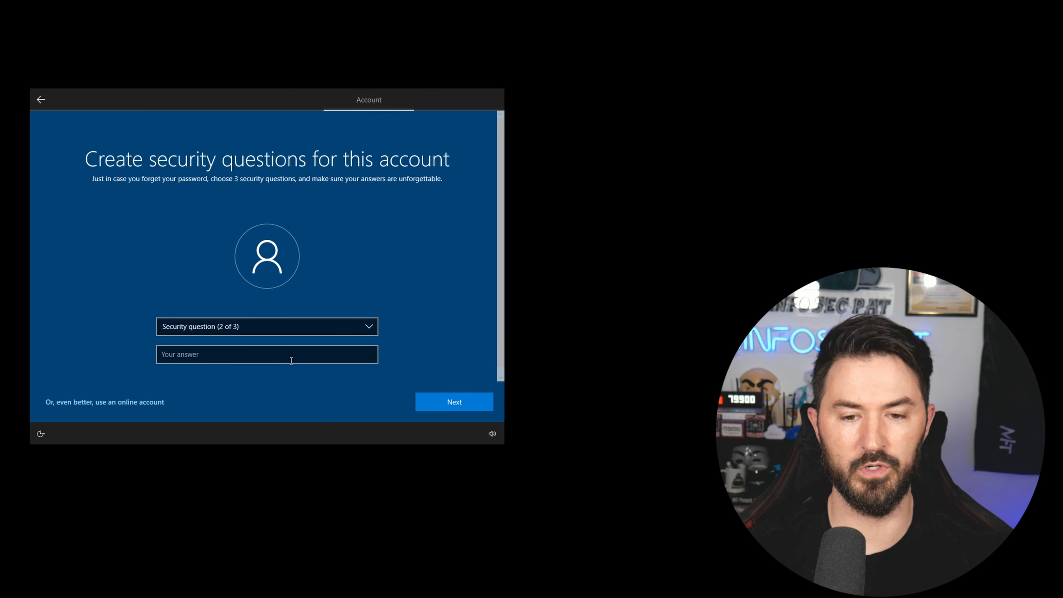
# Set the childhood nickname and oldest cousin security questions with their answers.
pyautogui.click(351, 329)
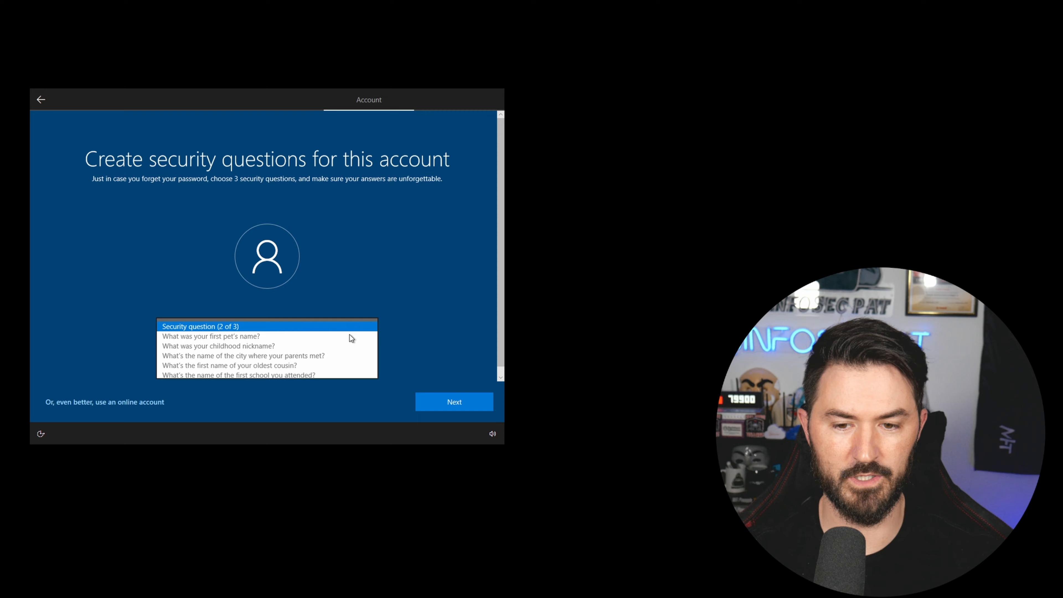
pyautogui.click(318, 348)
pyautogui.click(249, 361)
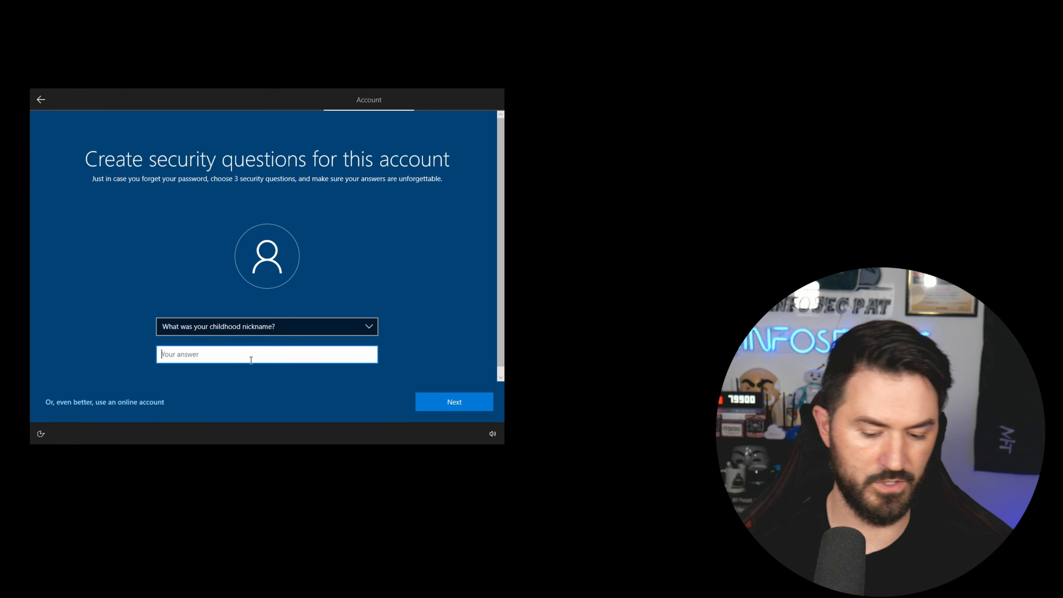
pyautogui.press('Return')
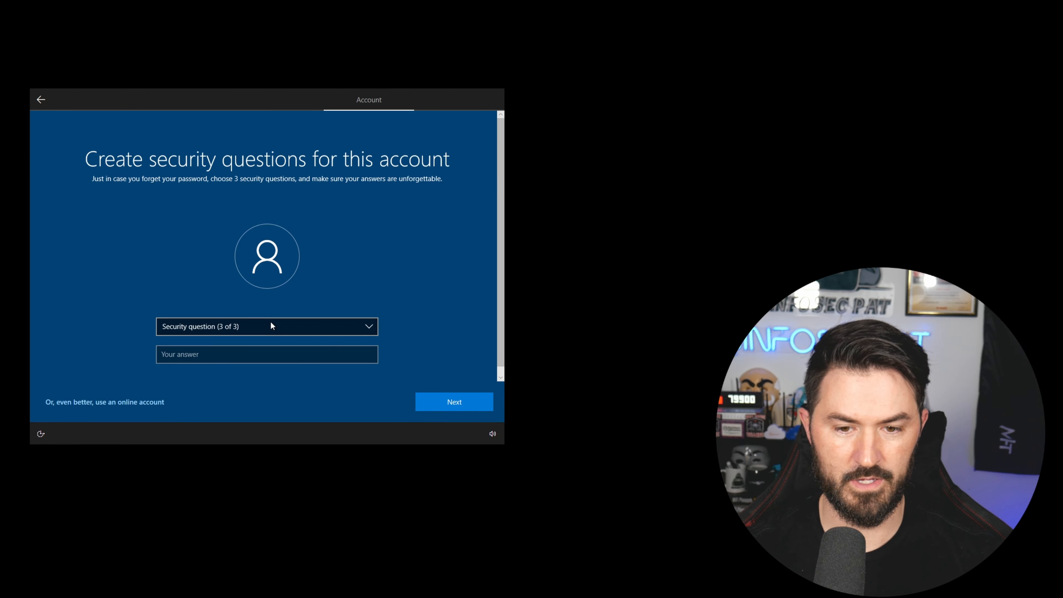
pyautogui.click(270, 324)
pyautogui.click(229, 363)
pyautogui.click(228, 363)
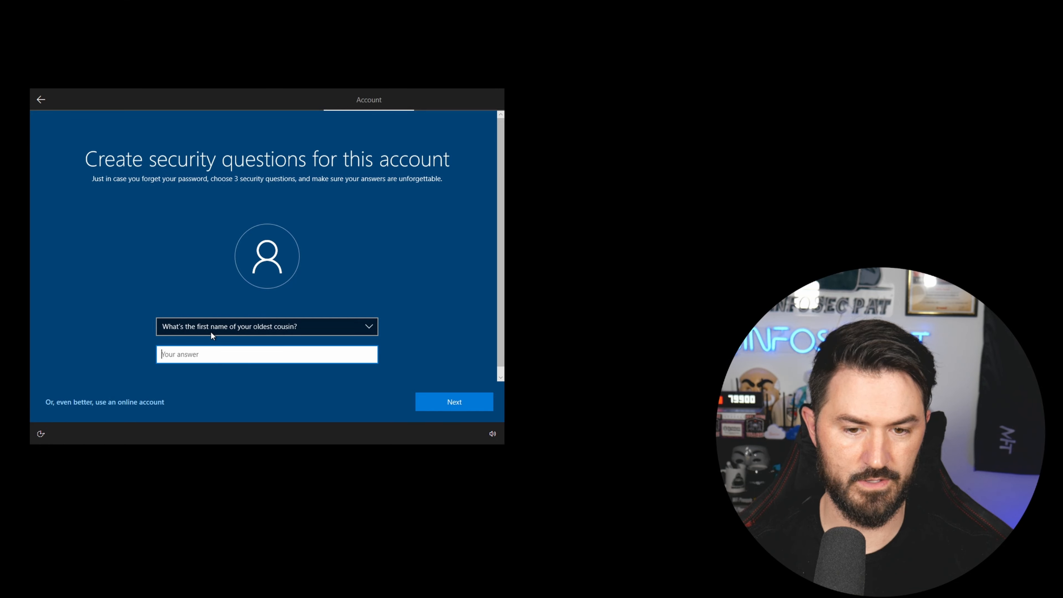
pyautogui.press('Return')
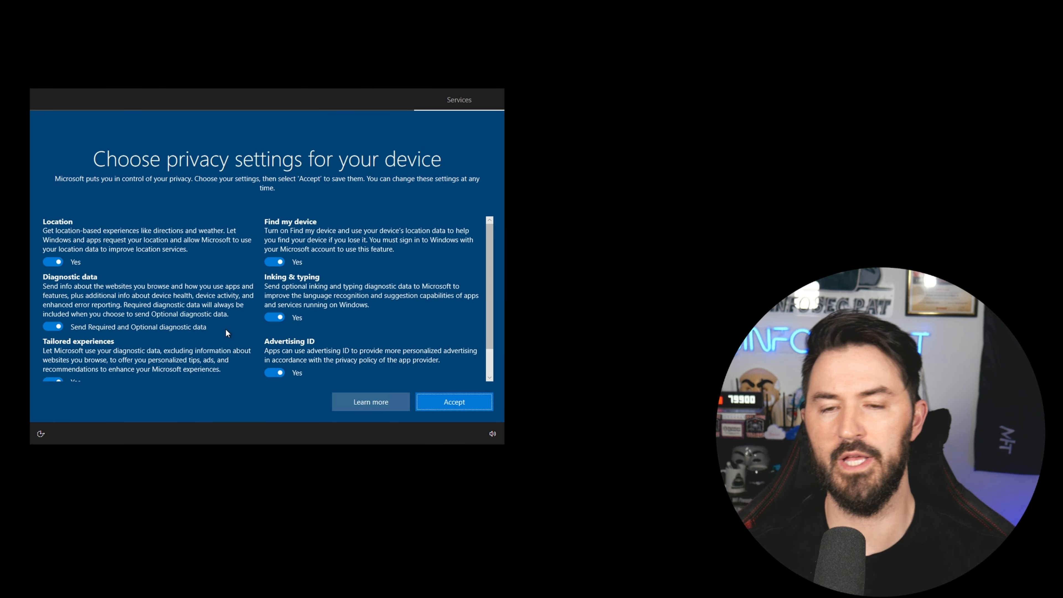
# Turn off location, diagnostics, tailored experiences, advertising ID, inking and Find my device; accept; decline Cortana.
pyautogui.click(53, 262)
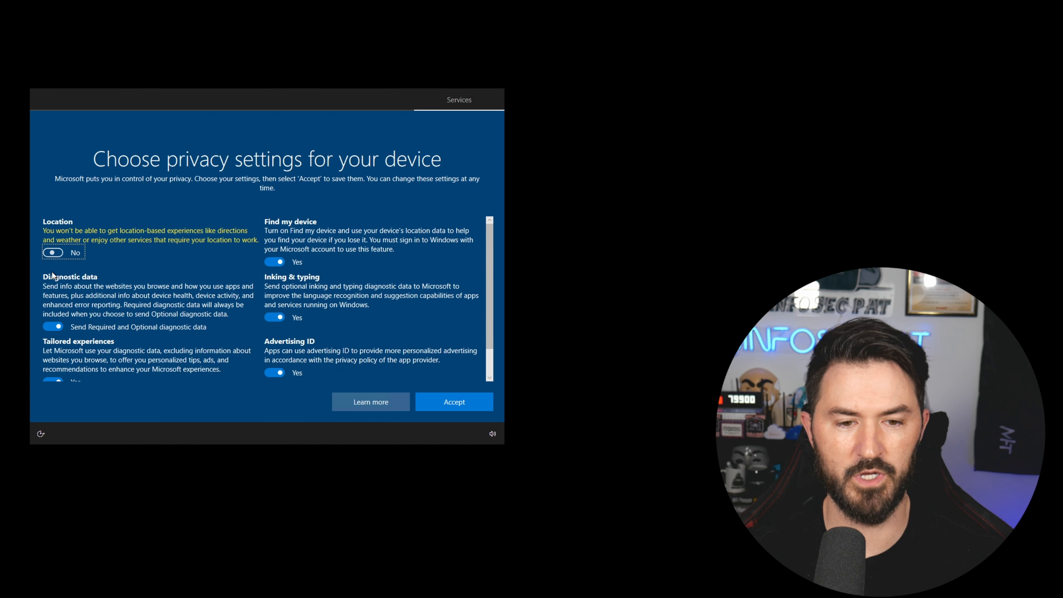
pyautogui.click(47, 326)
pyautogui.scroll(-2, 45, 329)
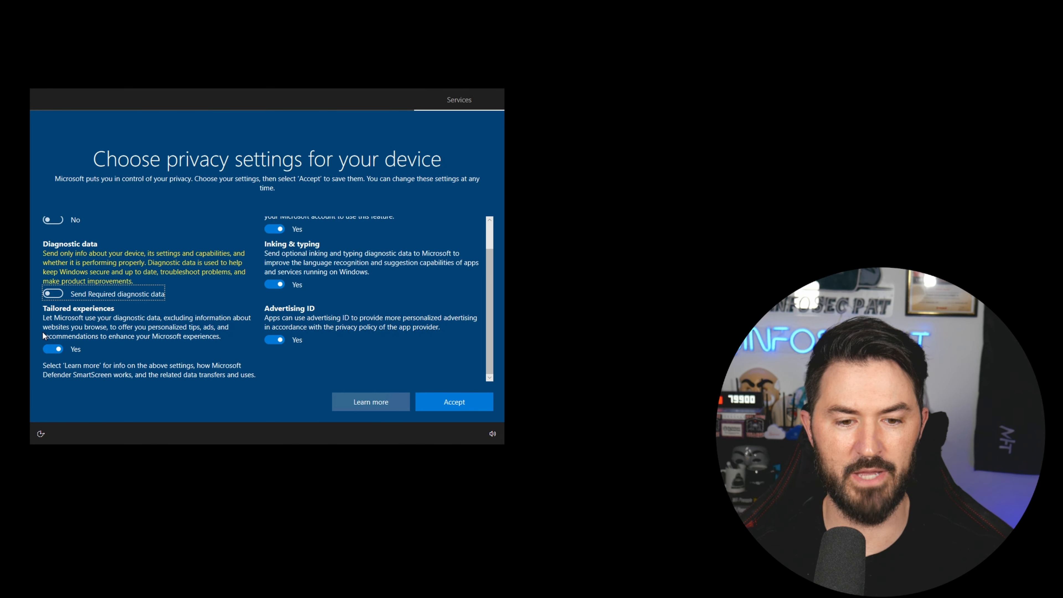
pyautogui.click(47, 350)
pyautogui.click(279, 346)
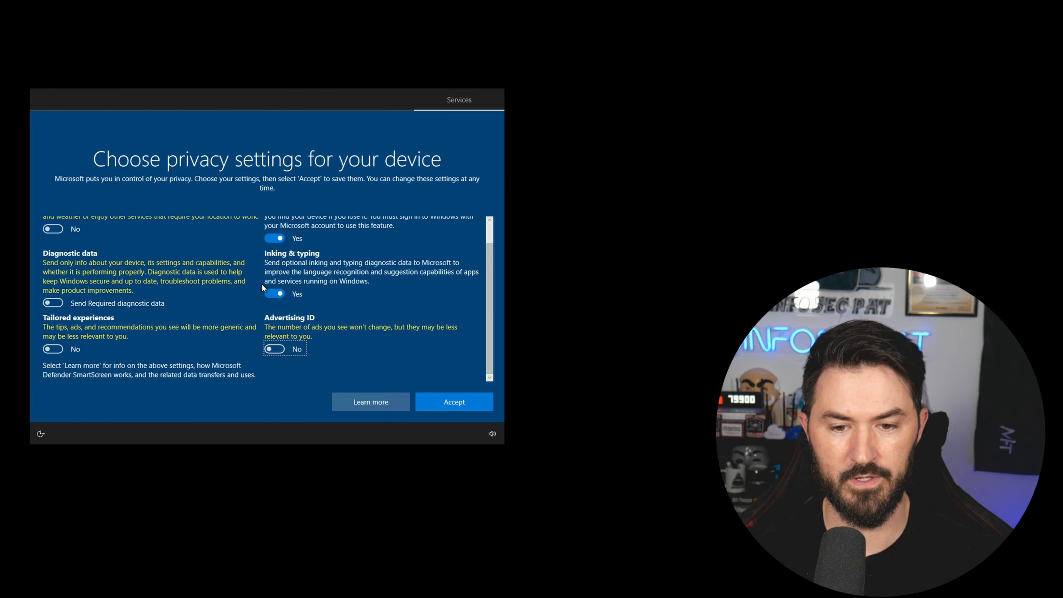
pyautogui.click(269, 289)
pyautogui.click(272, 238)
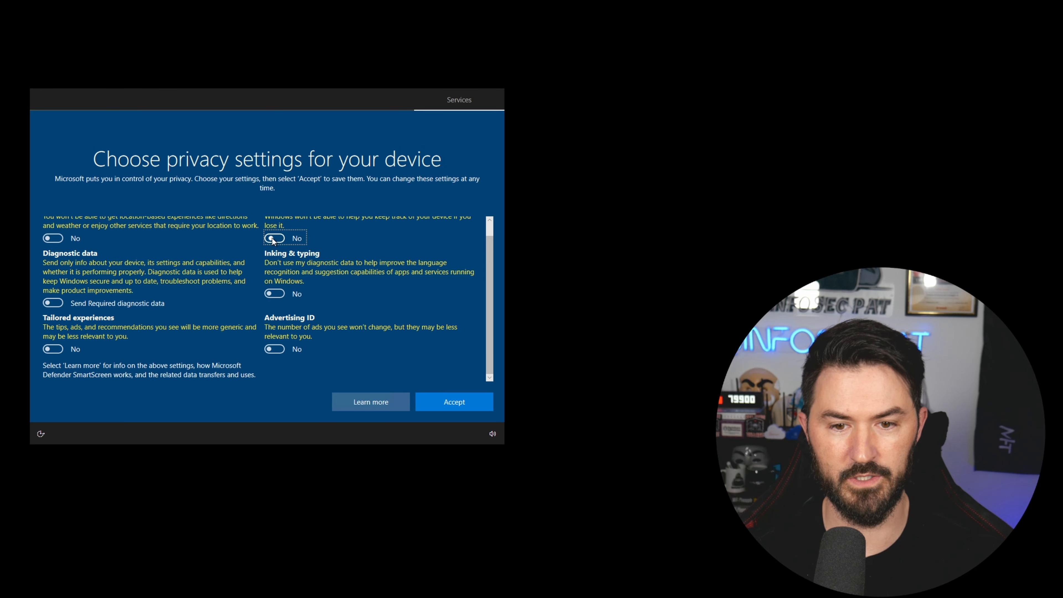
pyautogui.click(470, 396)
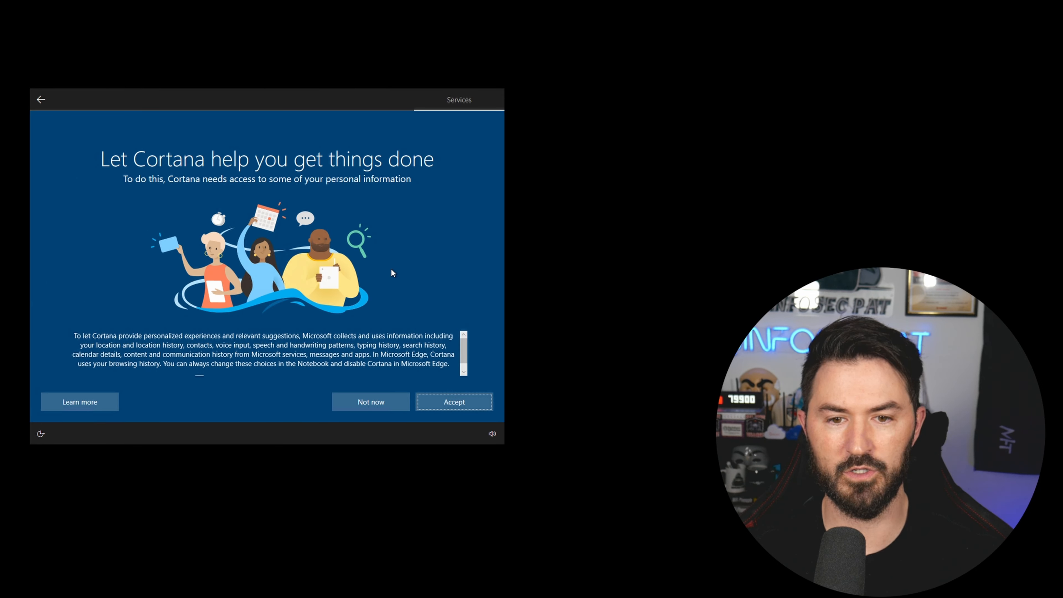
pyautogui.click(372, 400)
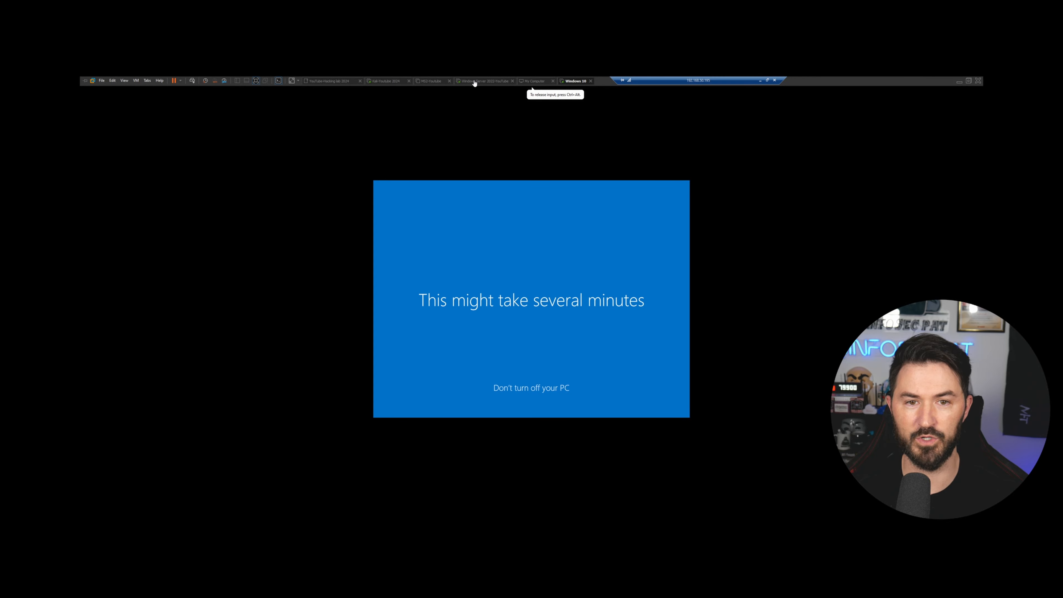
# Switch to the Windows Server 2022 VM and enter the Administrator password at the lock screen.
pyautogui.click(473, 81)
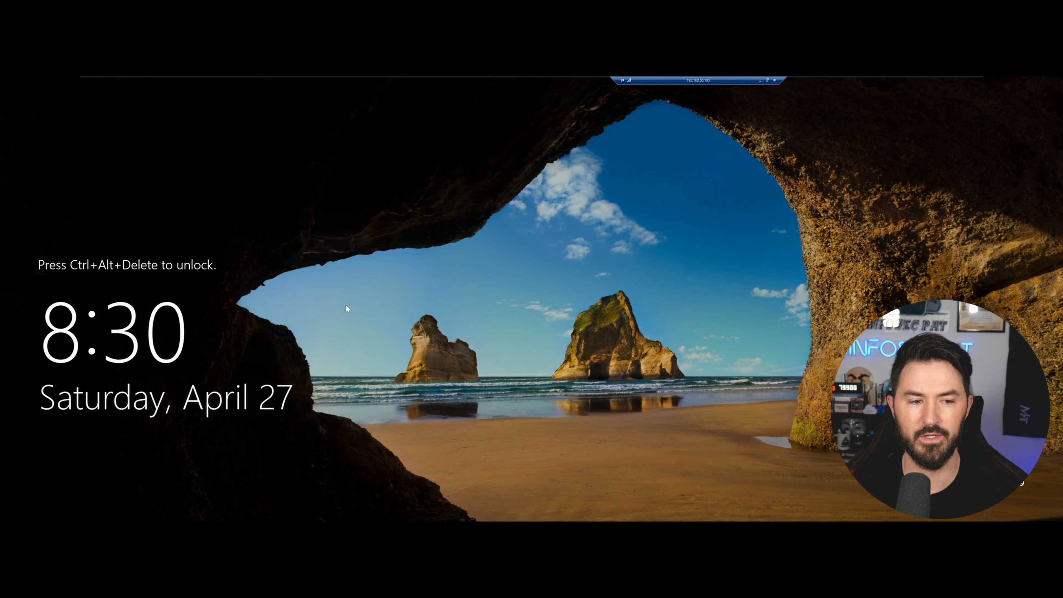
pyautogui.moveTo(321, 79)
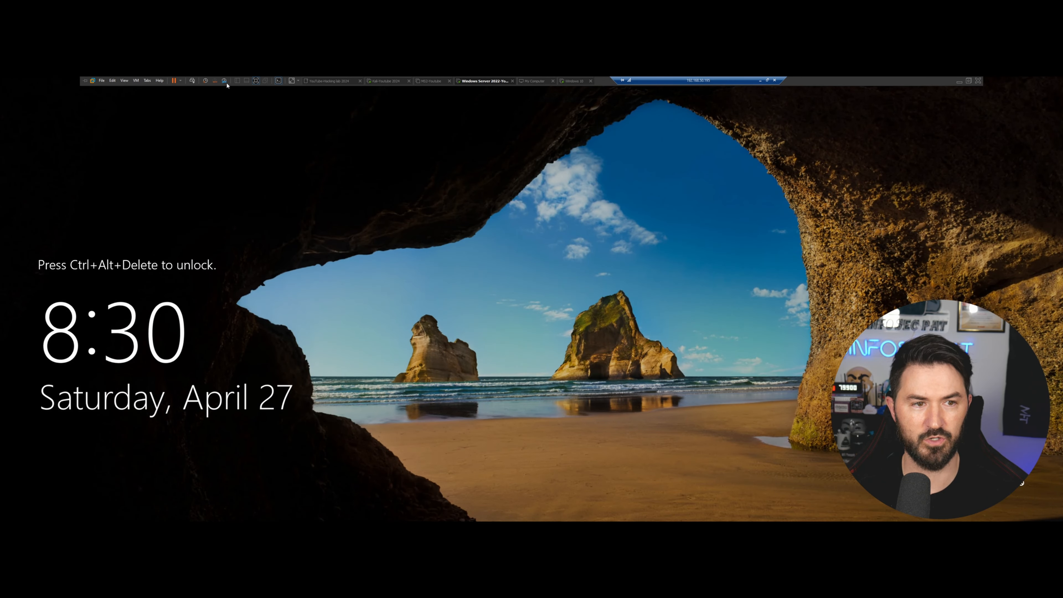
pyautogui.click(192, 80)
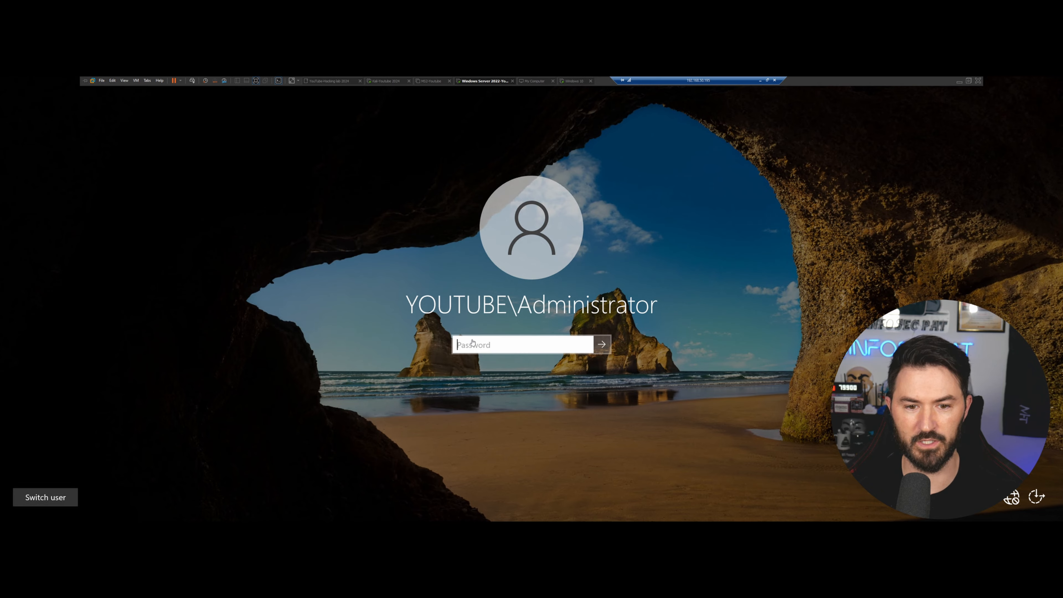
pyautogui.write('•')
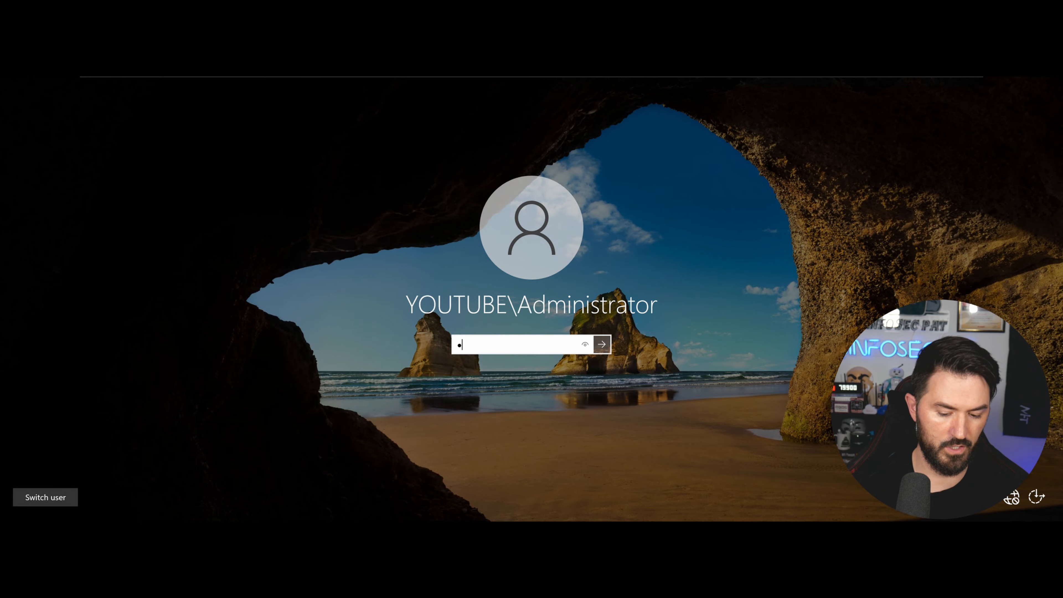
pyautogui.write('••••••••••••••')
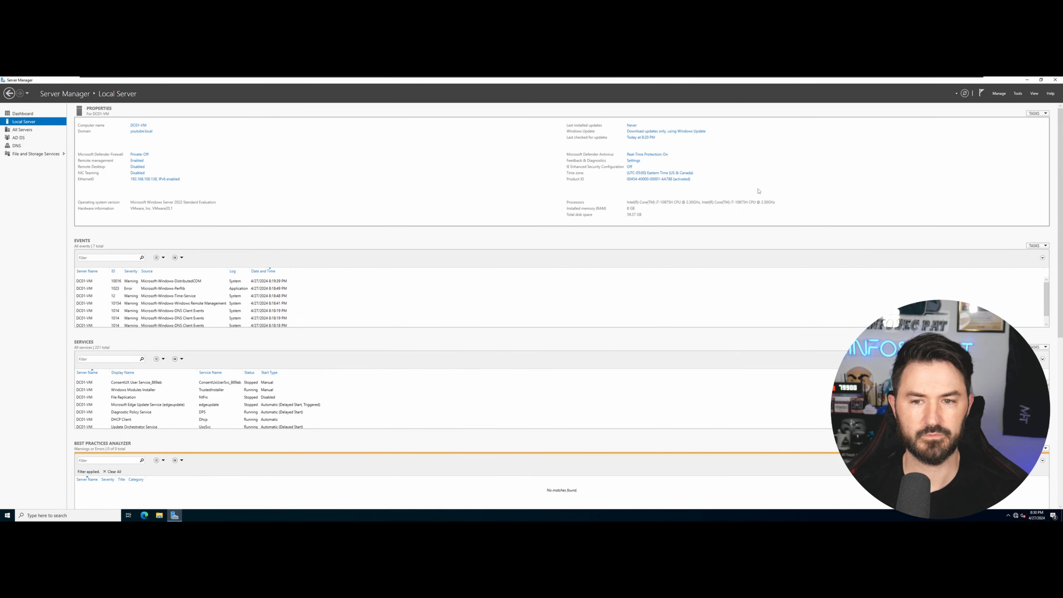
# In Display settings, try 1920 × 1080 resolution, then revert to 3440 × 1440.
pyautogui.click(1026, 79)
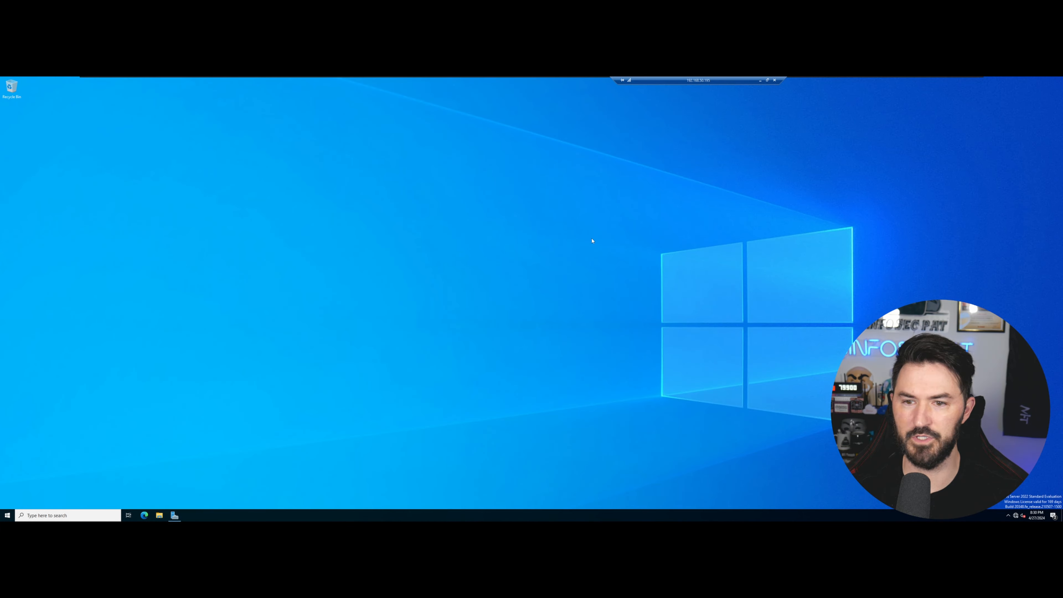
pyautogui.rightClick(530, 242)
pyautogui.click(551, 292)
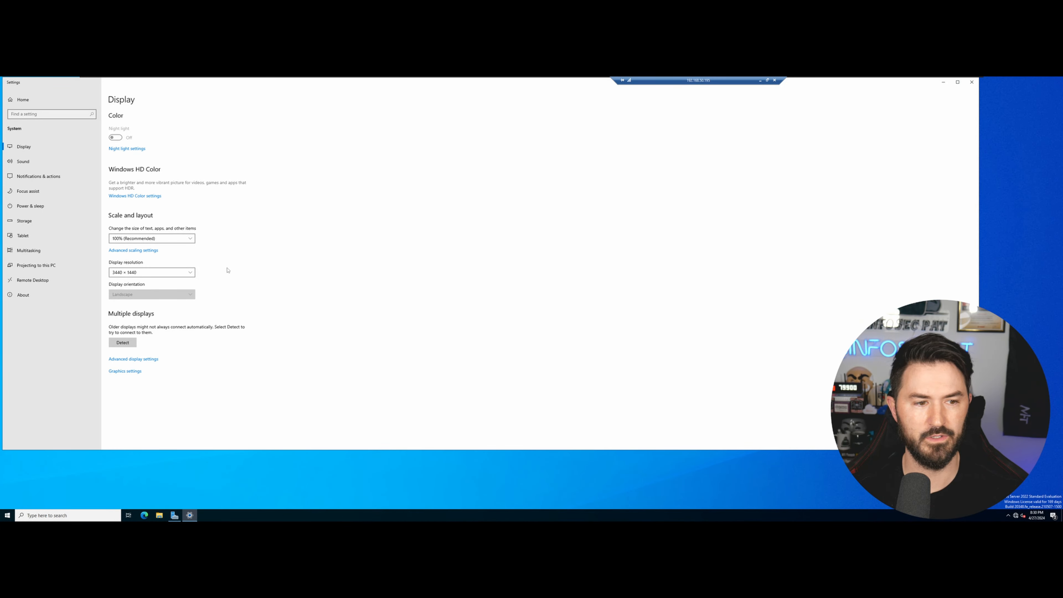
pyautogui.click(177, 240)
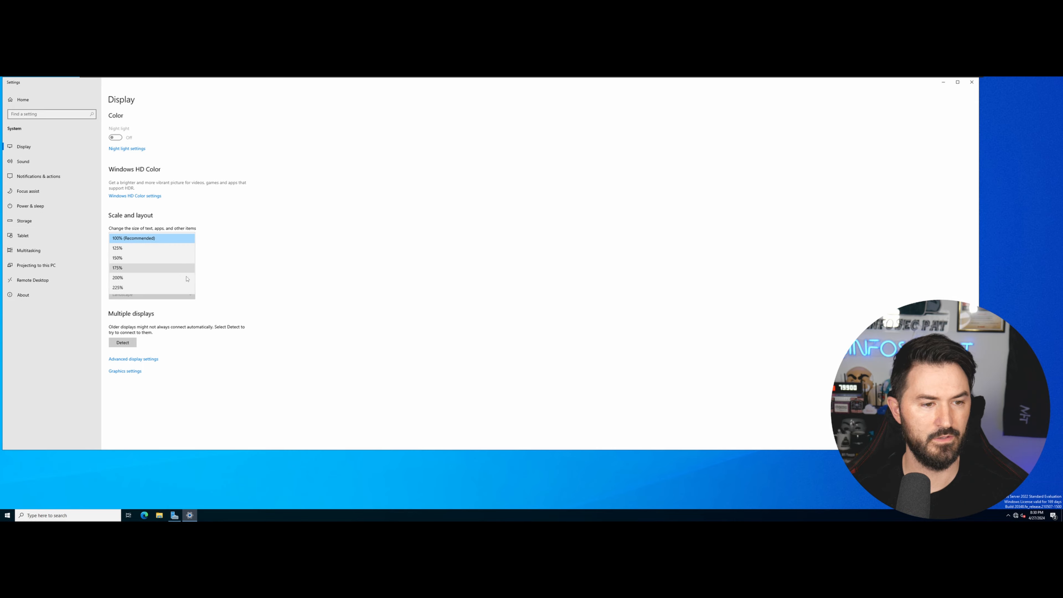
pyautogui.click(191, 279)
pyautogui.click(191, 274)
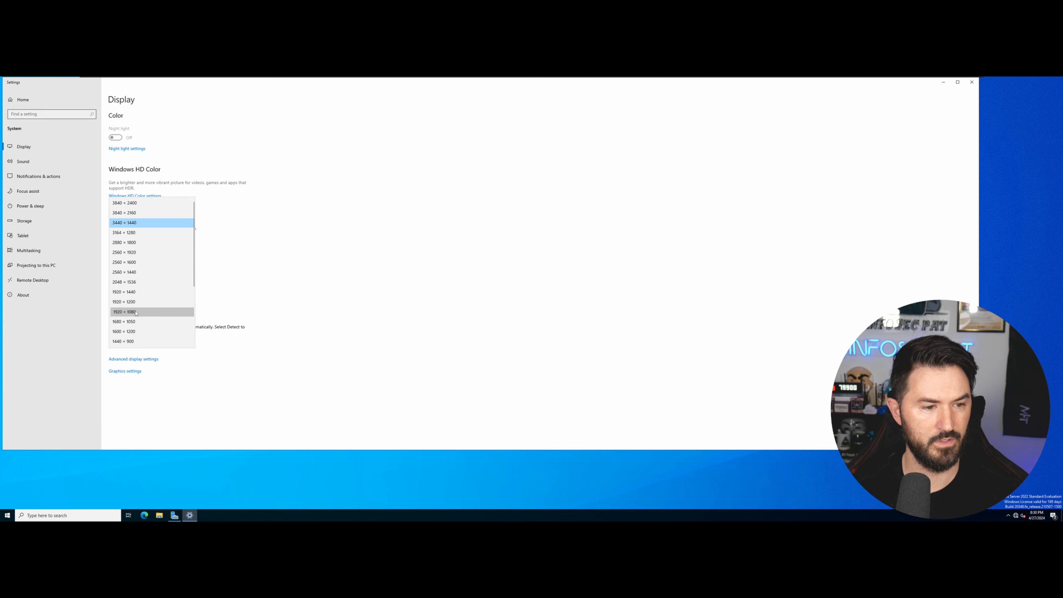
pyautogui.click(124, 311)
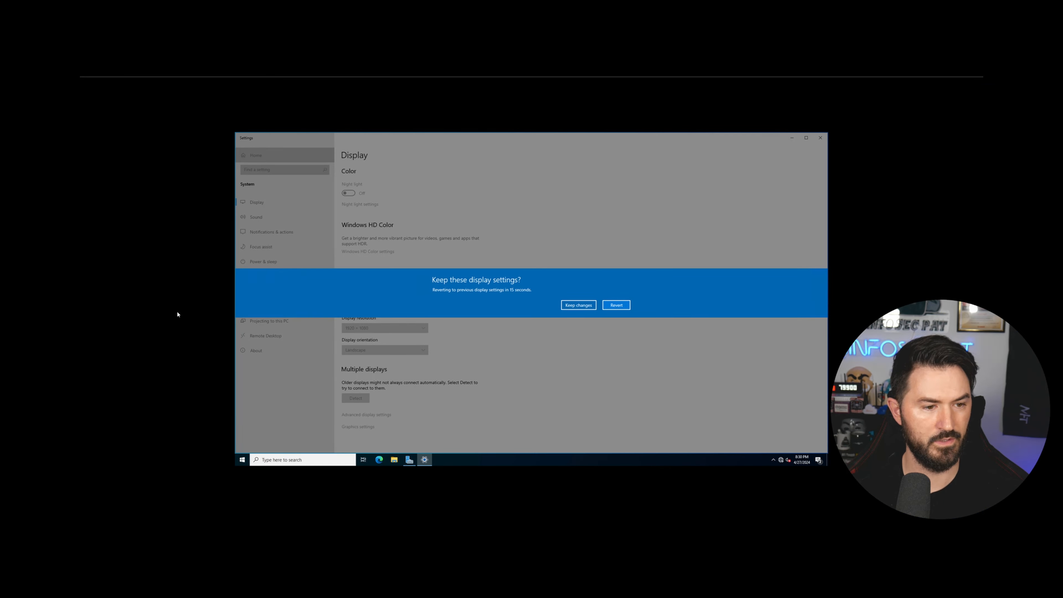
pyautogui.click(616, 306)
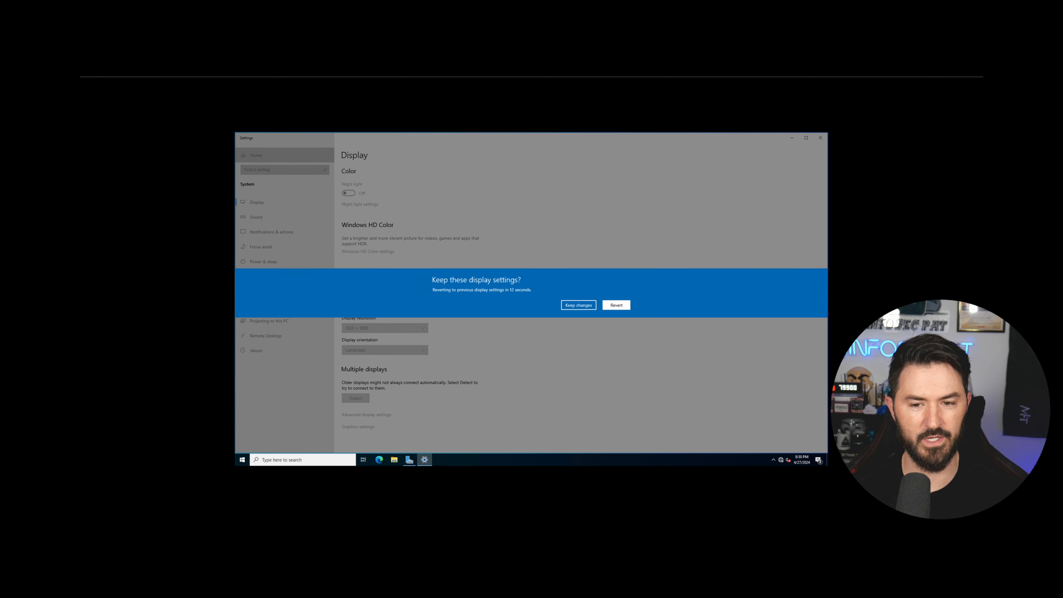
# Set the display scale to 200% and minimize Settings.
pyautogui.click(185, 238)
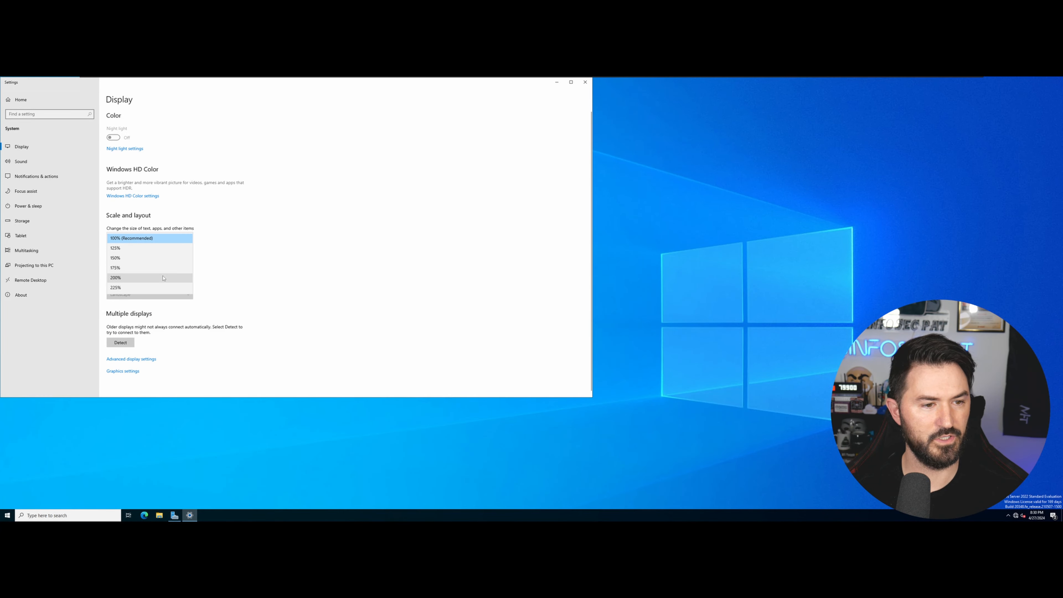
pyautogui.click(163, 275)
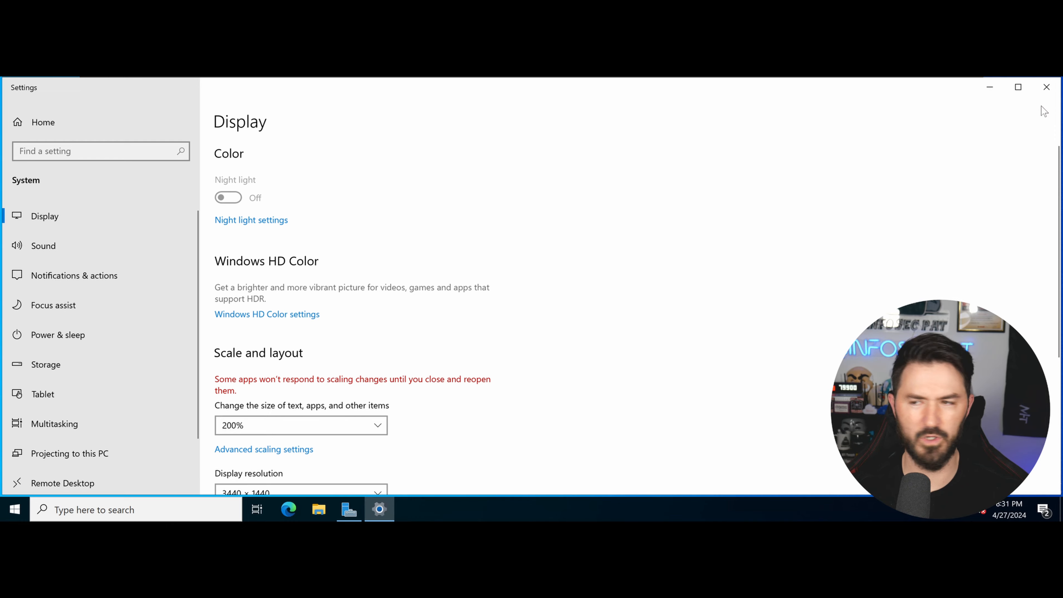
pyautogui.click(990, 88)
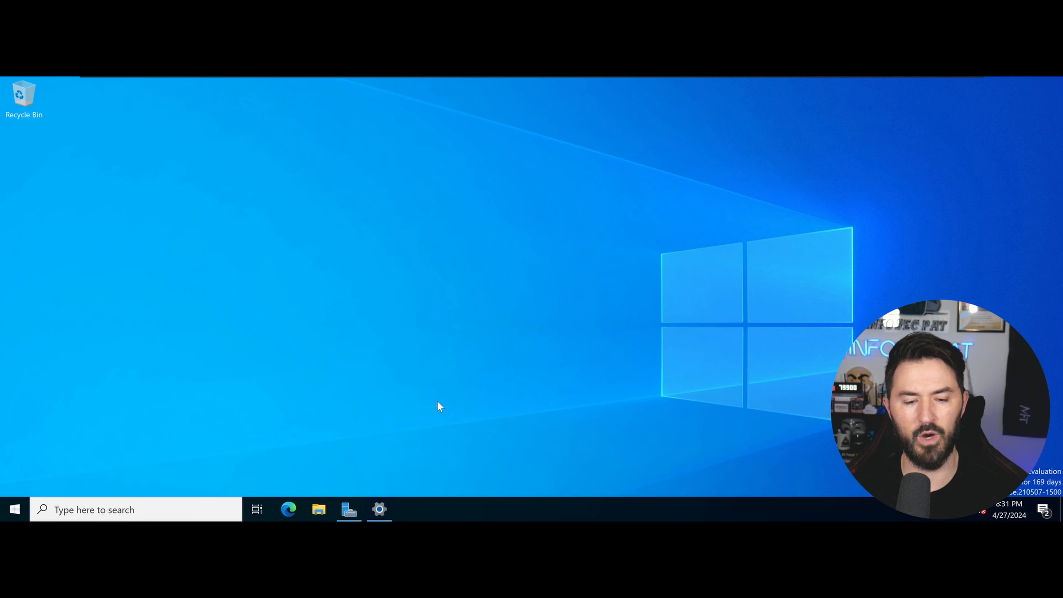
# Launch Group Policy Management from a 'group' search and maximize its window.
pyautogui.click(359, 513)
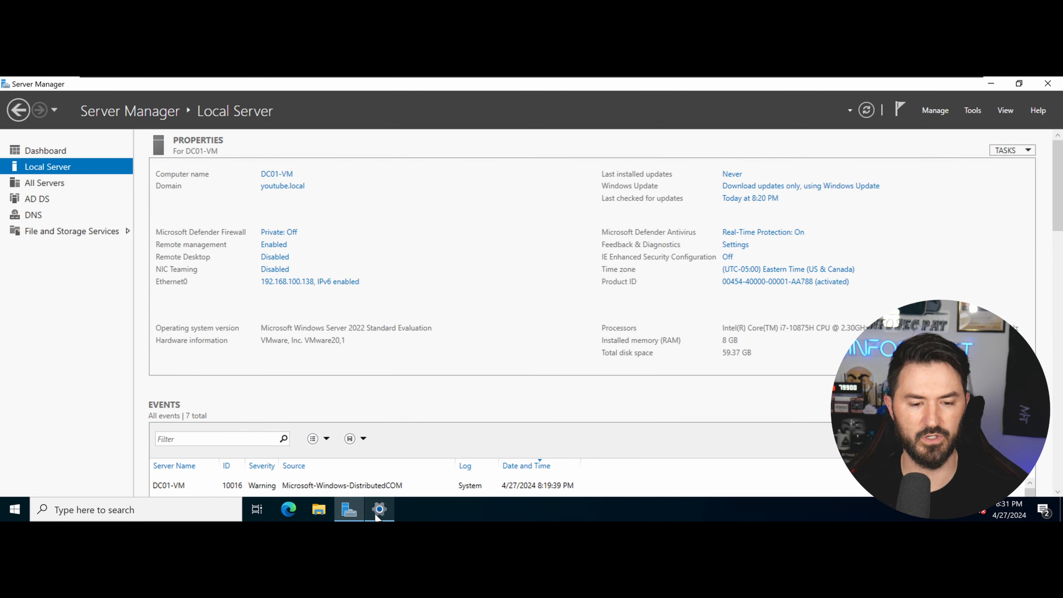
pyautogui.click(16, 512)
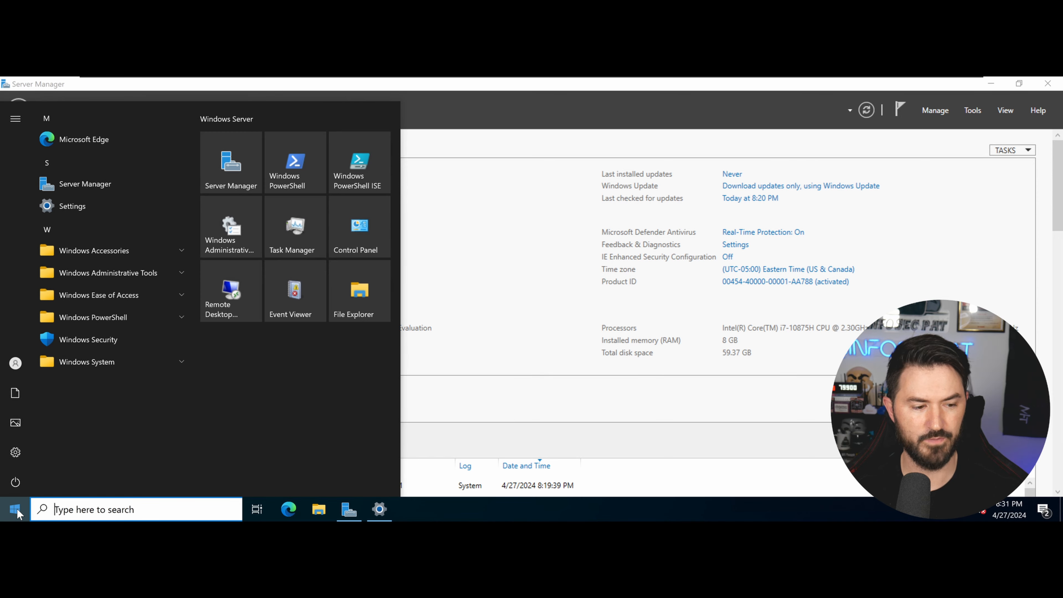
pyautogui.write('group')
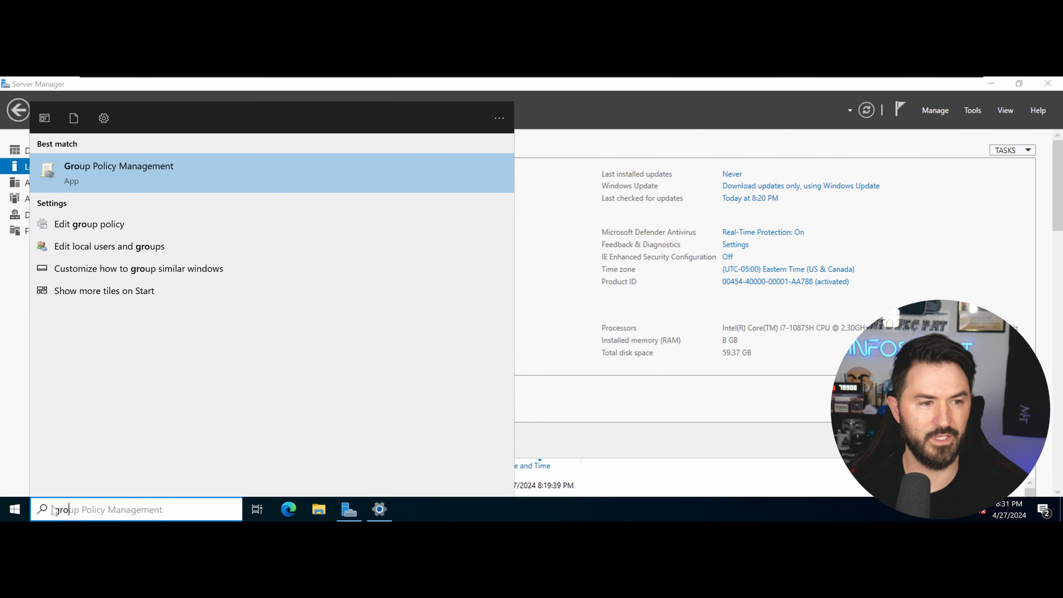
pyautogui.press('Return')
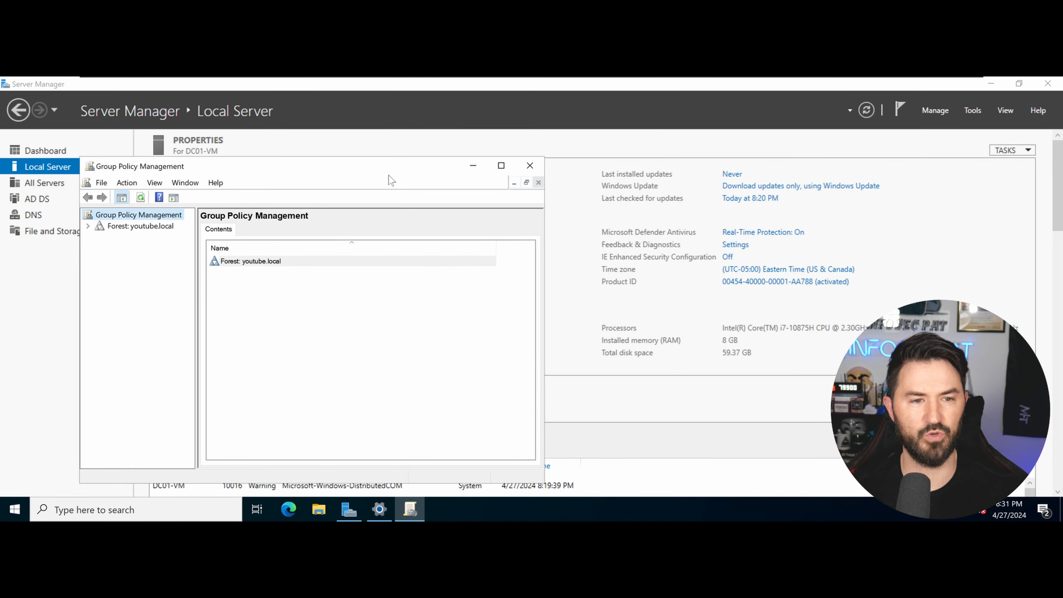
pyautogui.doubleClick(387, 166)
# Expand the forest, Domains and youtube.local, and widen the tree pane.
pyautogui.doubleClick(197, 177)
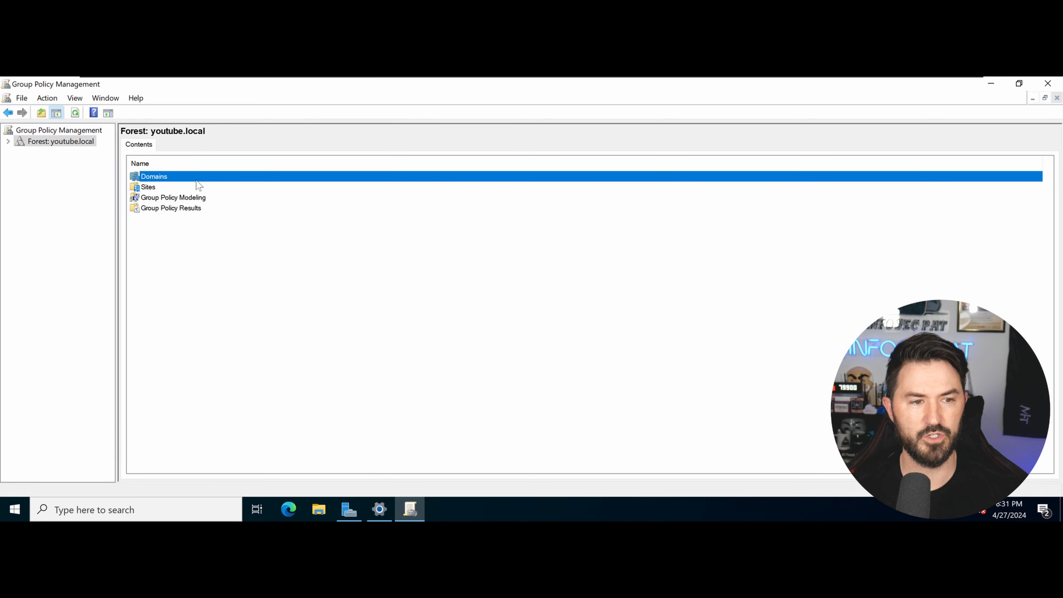
pyautogui.doubleClick(49, 142)
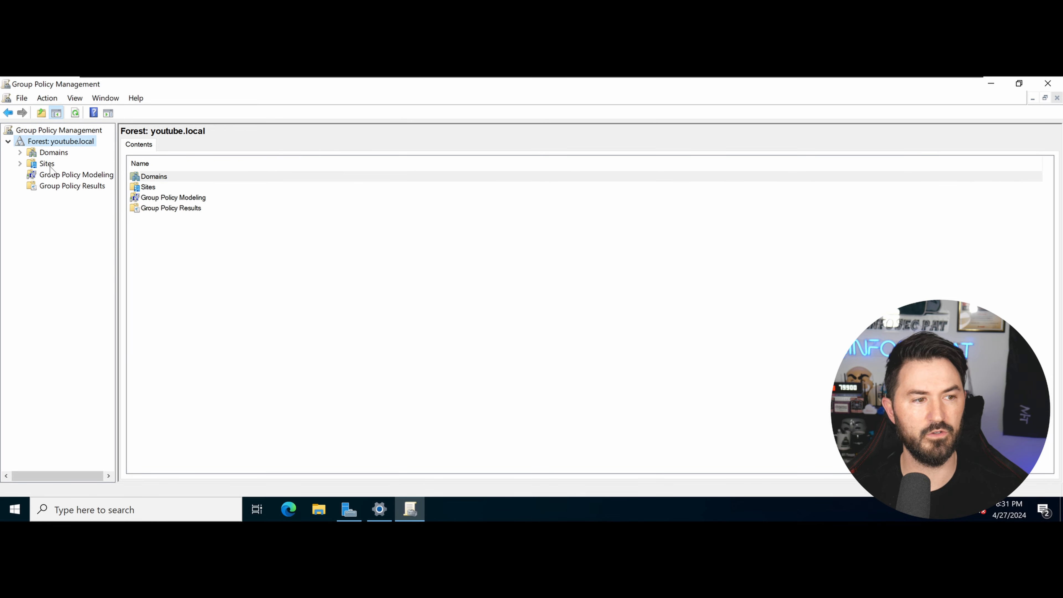
pyautogui.click(50, 165)
pyautogui.doubleClick(51, 154)
pyautogui.click(32, 164)
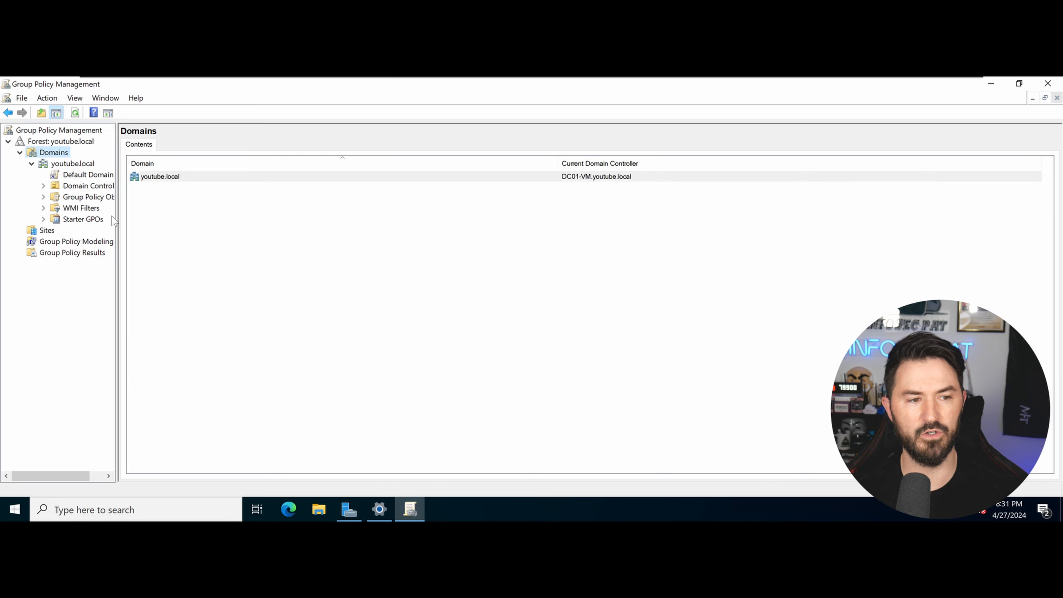
pyautogui.moveTo(118, 222); pyautogui.dragTo(198, 217)
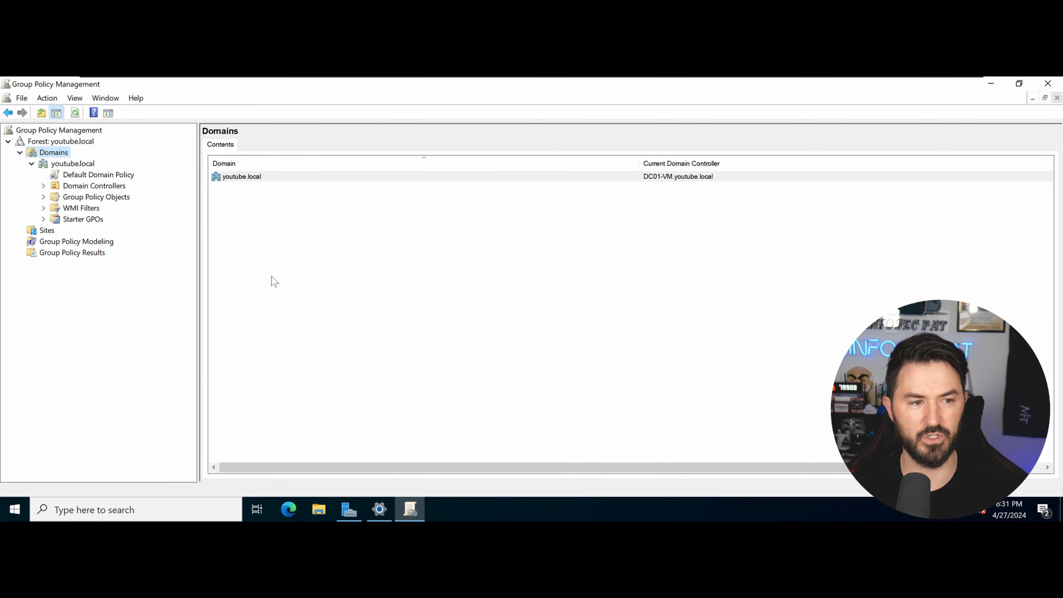
# Switch to the Windows 10 VM, dismiss notifications, and start Install VMware Tools.
pyautogui.moveTo(604, 79)
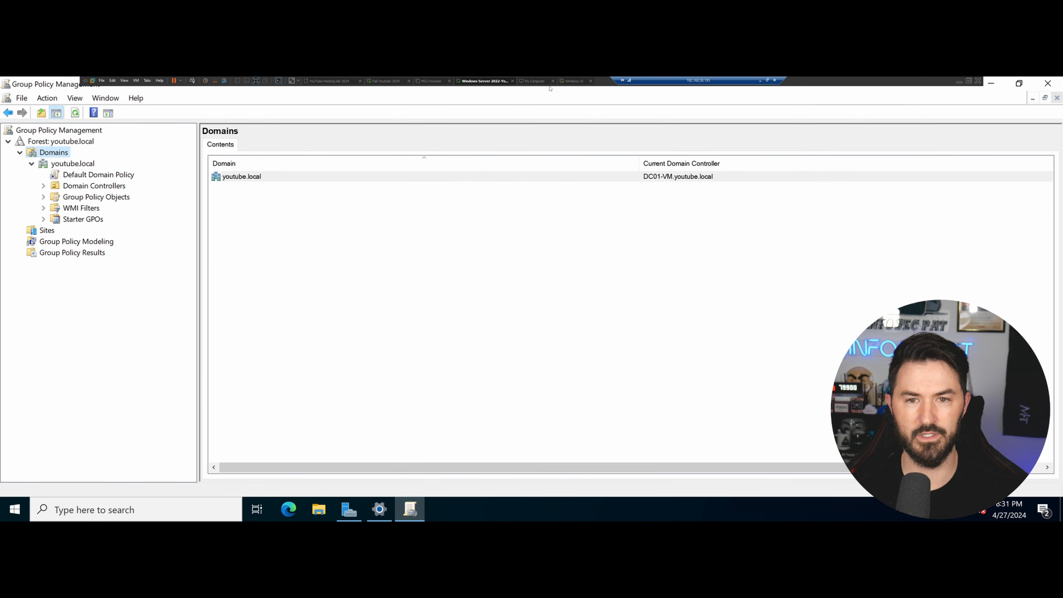
pyautogui.click(570, 81)
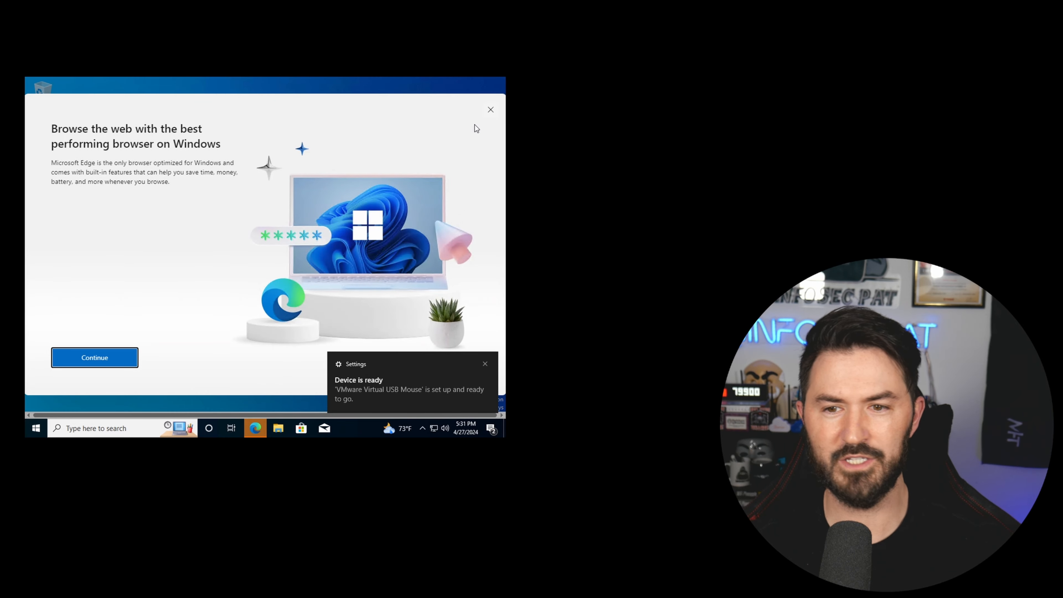
pyautogui.click(490, 109)
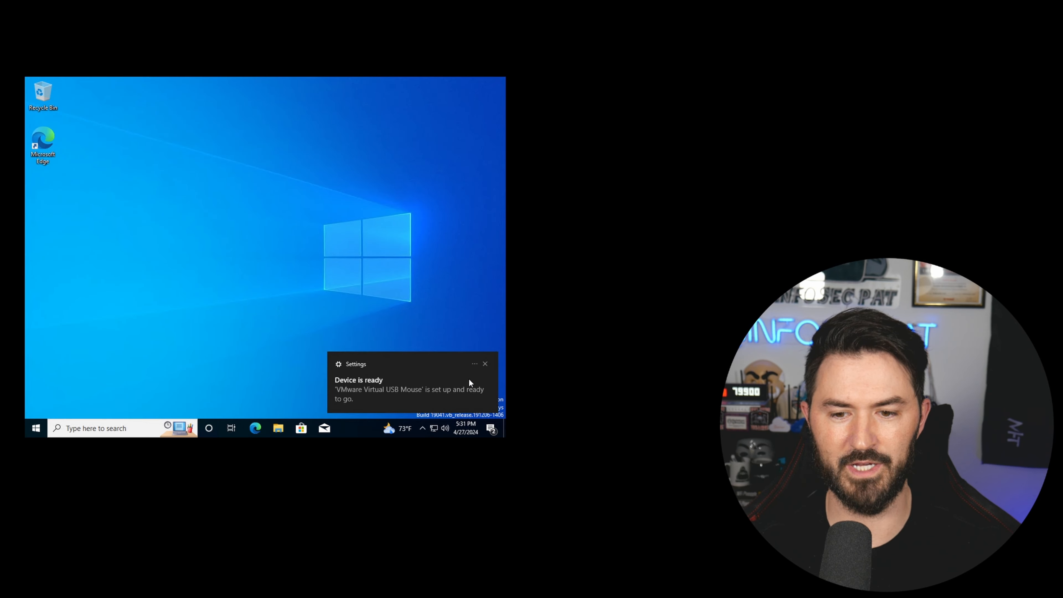
pyautogui.click(486, 364)
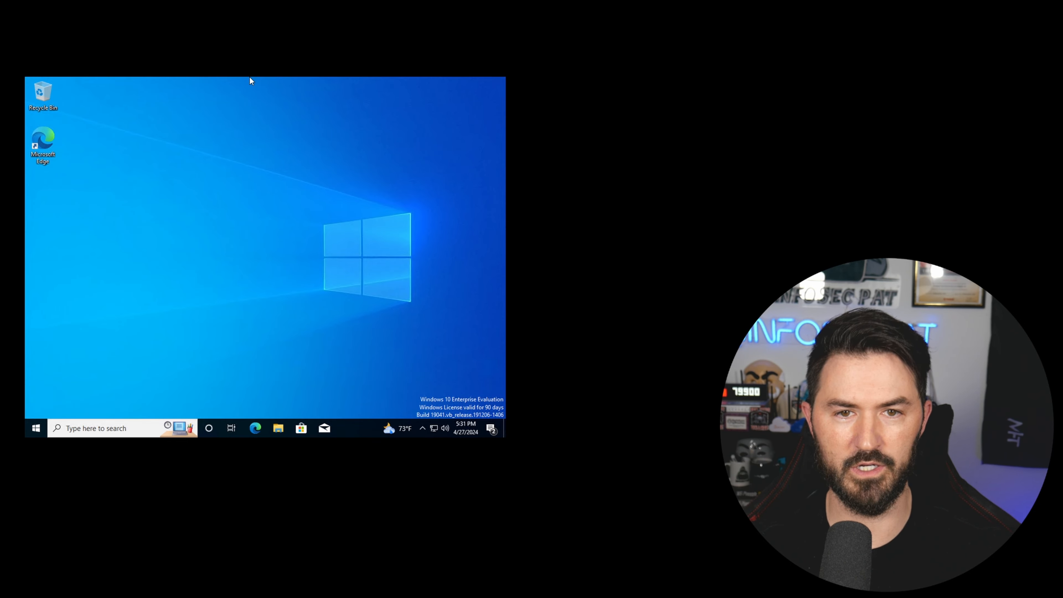
pyautogui.click(325, 0)
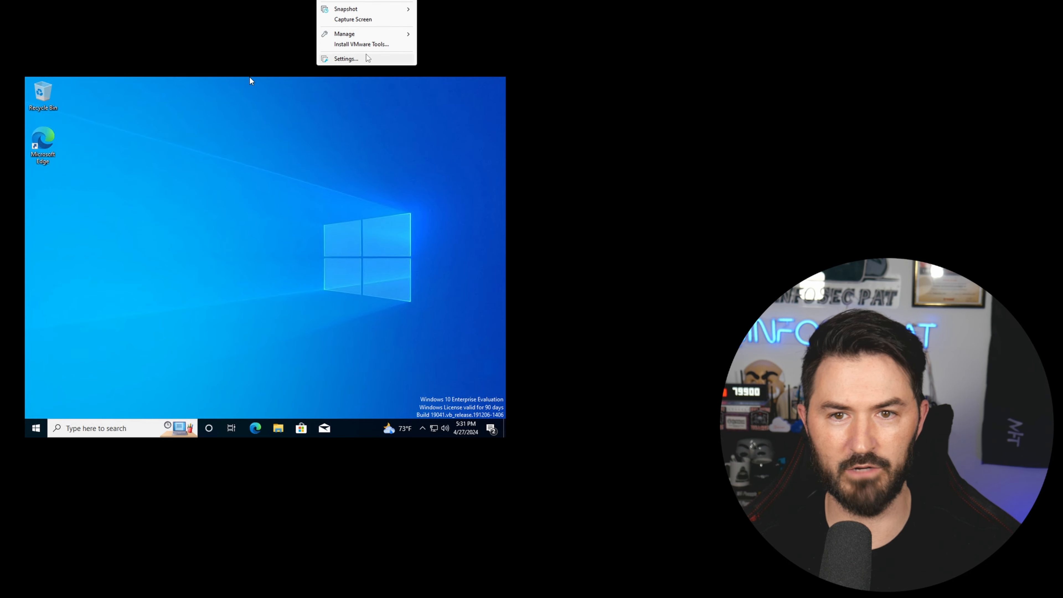
pyautogui.click(368, 45)
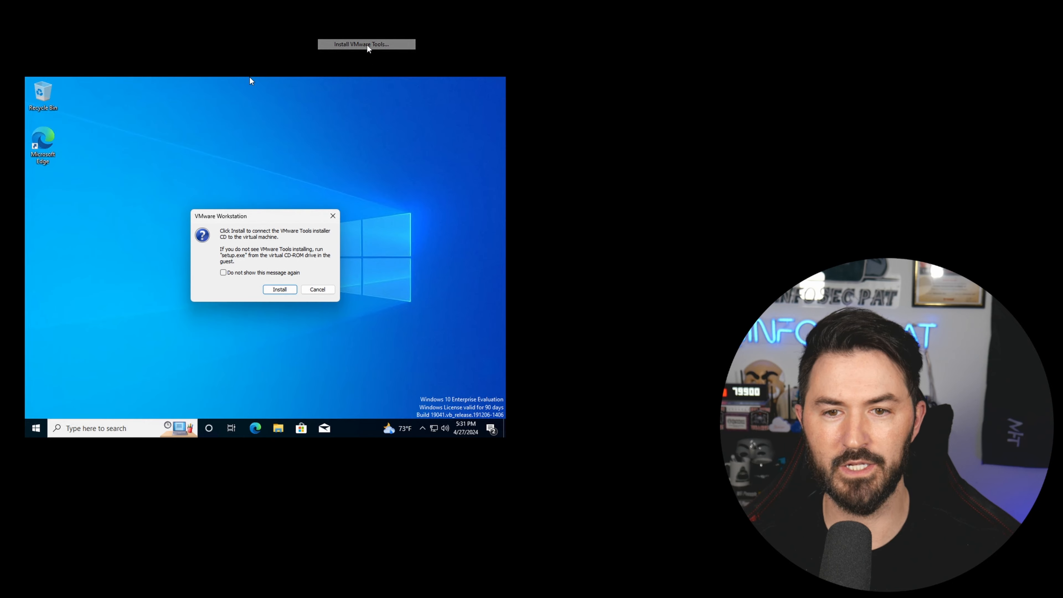
pyautogui.click(279, 292)
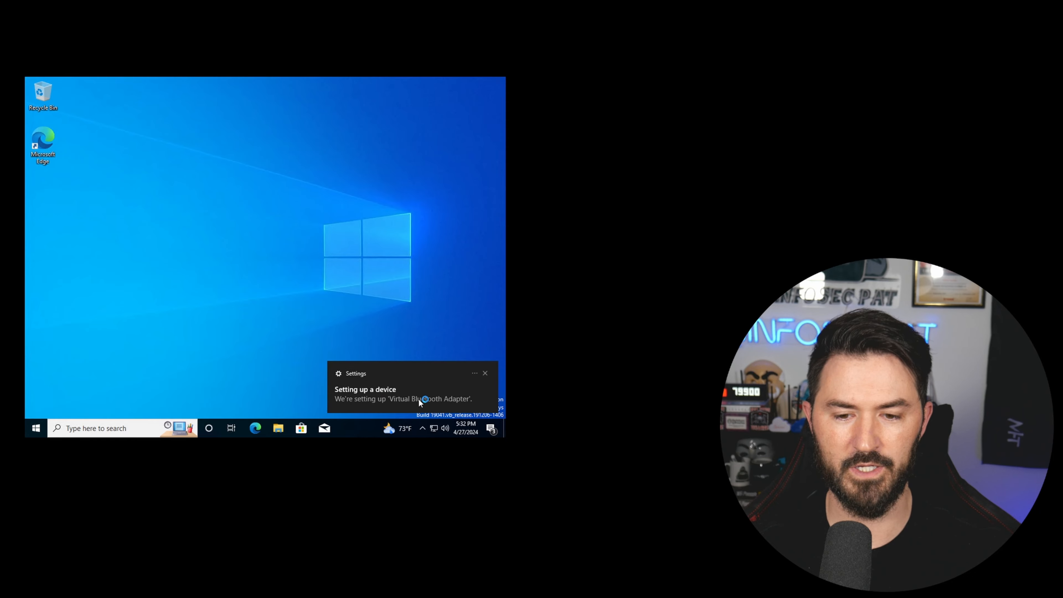
pyautogui.click(485, 374)
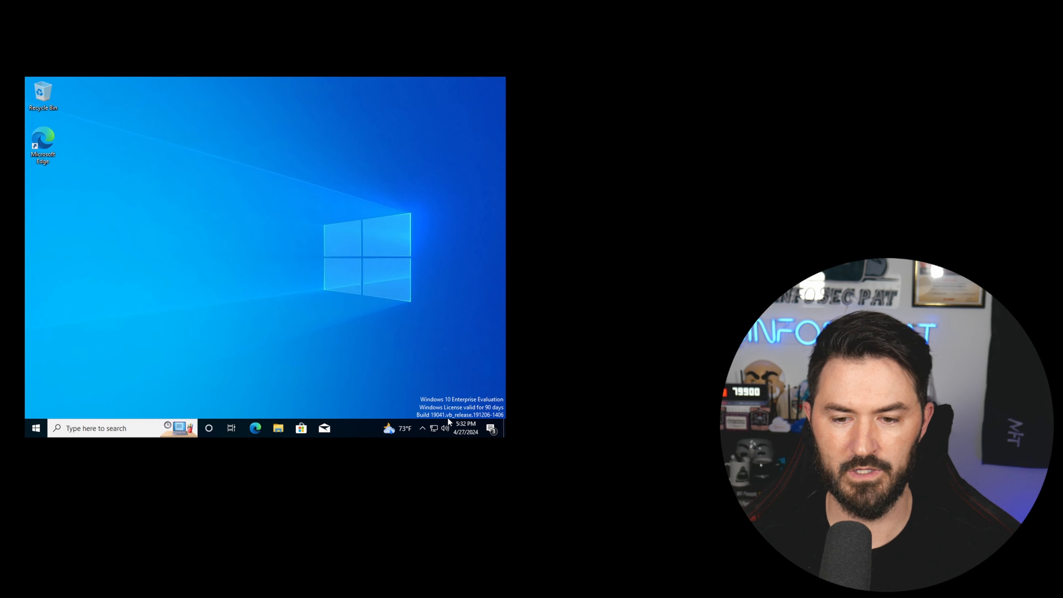
# Turn the Windows 10 VM's volume down to near zero.
pyautogui.click(443, 429)
pyautogui.click(399, 405)
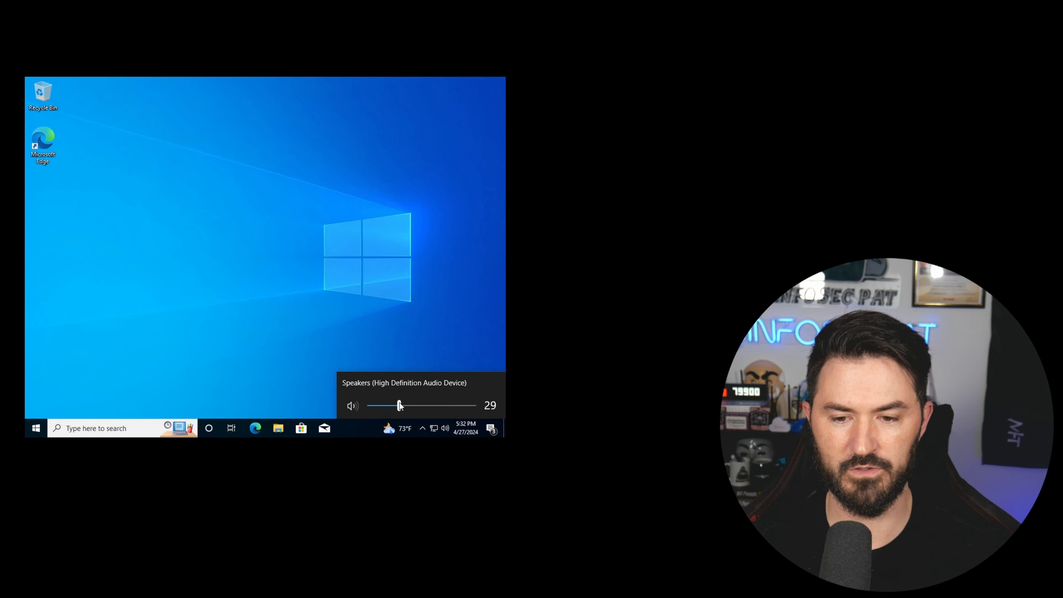
pyautogui.click(377, 405)
pyautogui.click(190, 256)
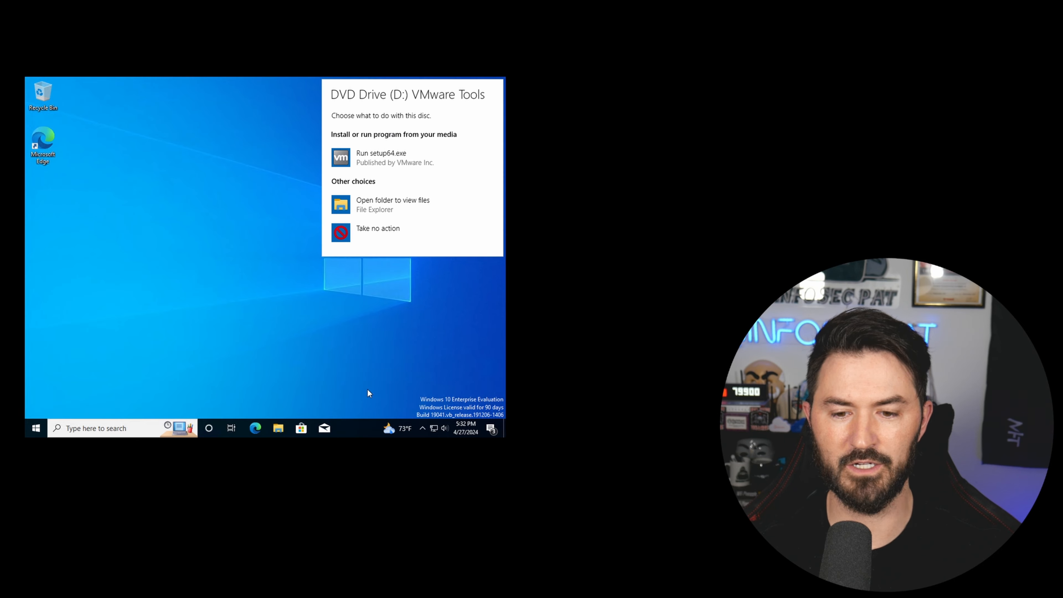
# Run setup64.exe from the VMware Tools disc and install with the Complete setup type.
pyautogui.click(363, 159)
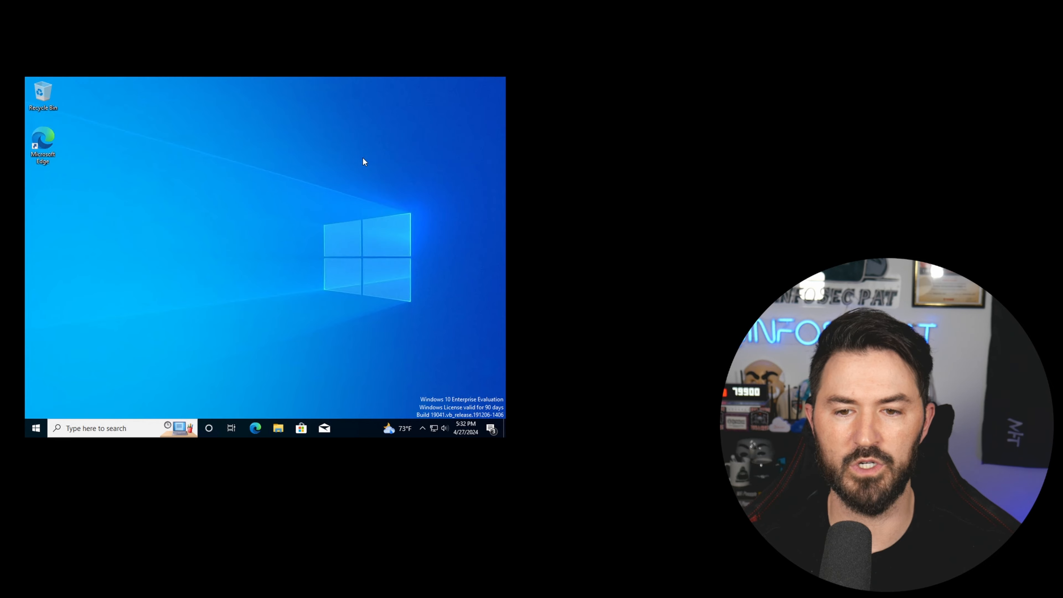
pyautogui.click(213, 313)
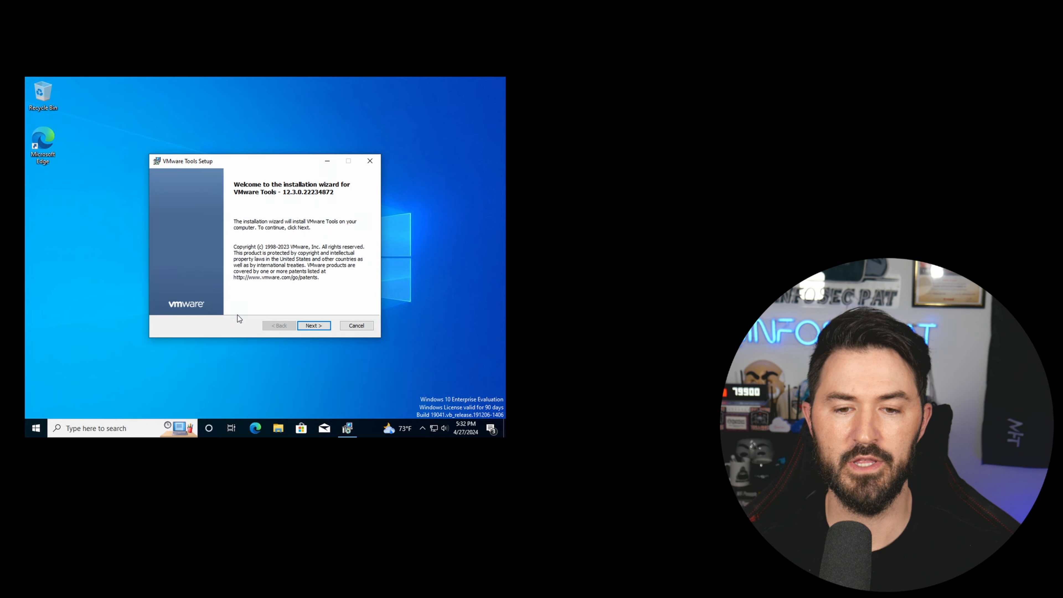
pyautogui.click(309, 327)
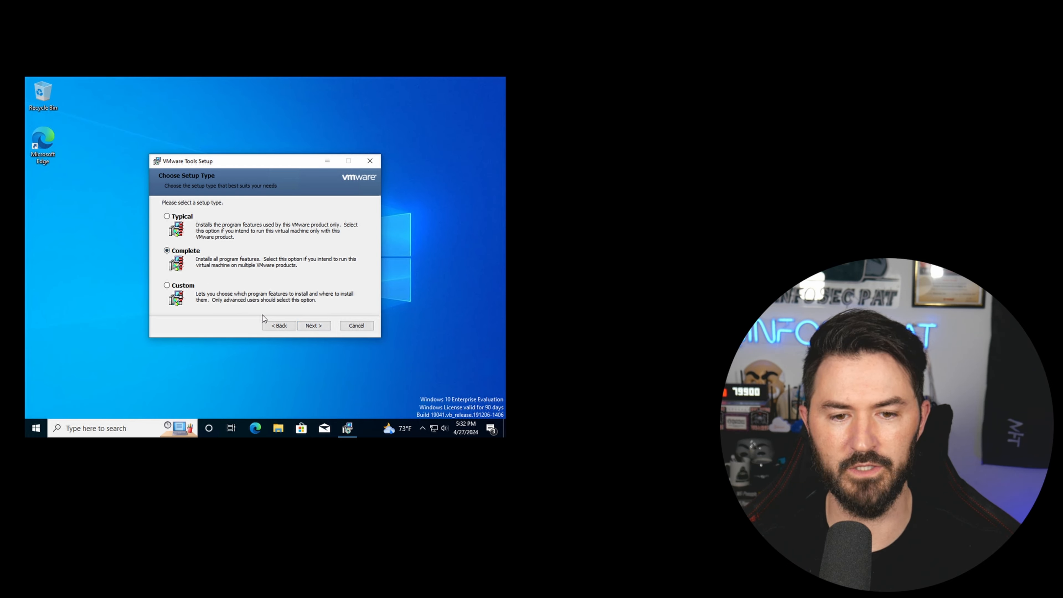
pyautogui.click(307, 330)
pyautogui.click(307, 329)
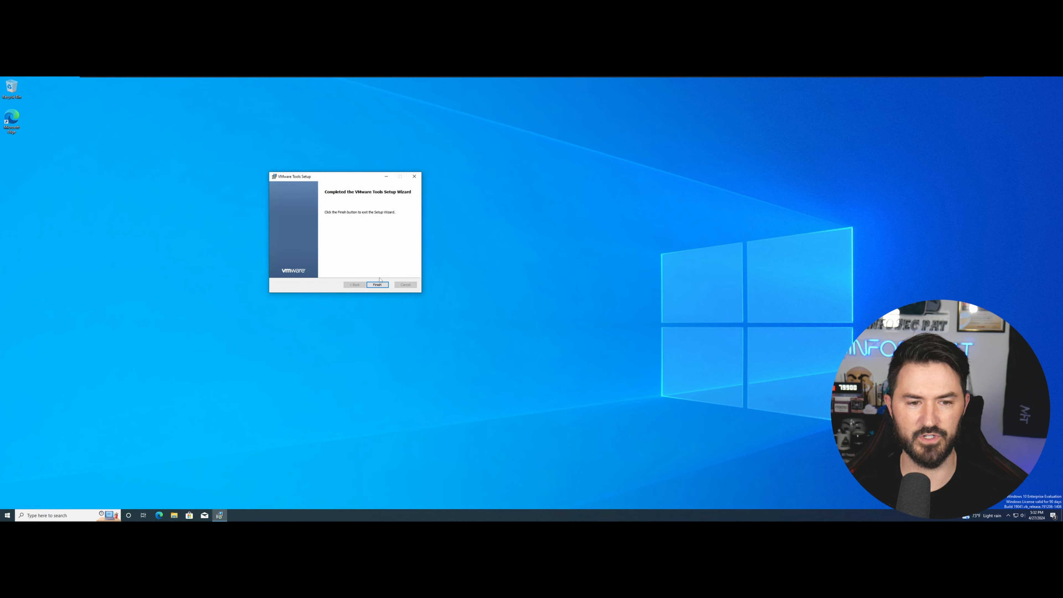
# Finish VMware Tools setup without restarting and set the display scale to 175%.
pyautogui.click(378, 285)
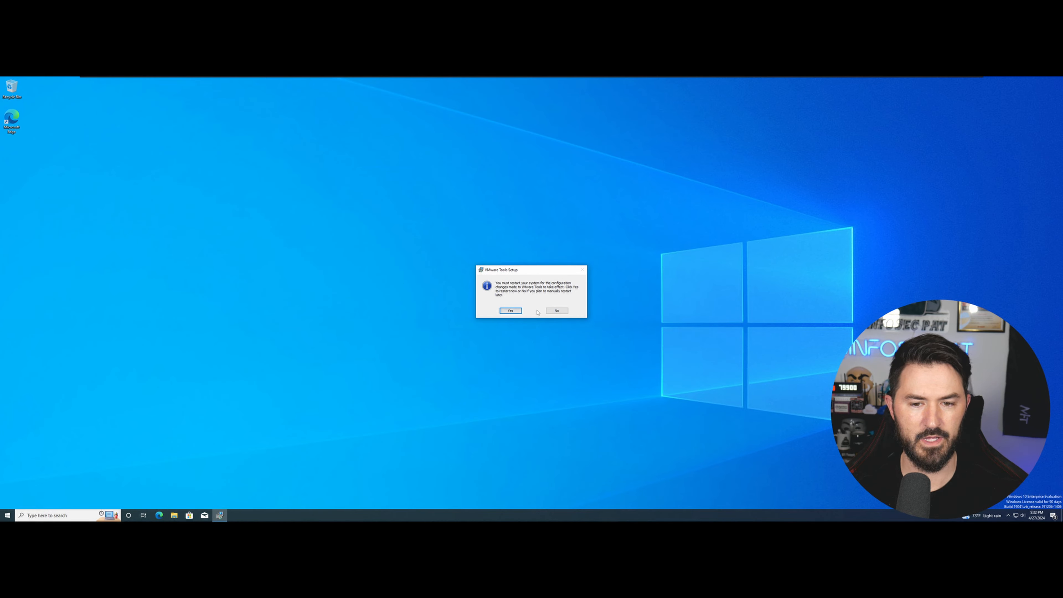
pyautogui.click(552, 311)
pyautogui.rightClick(420, 272)
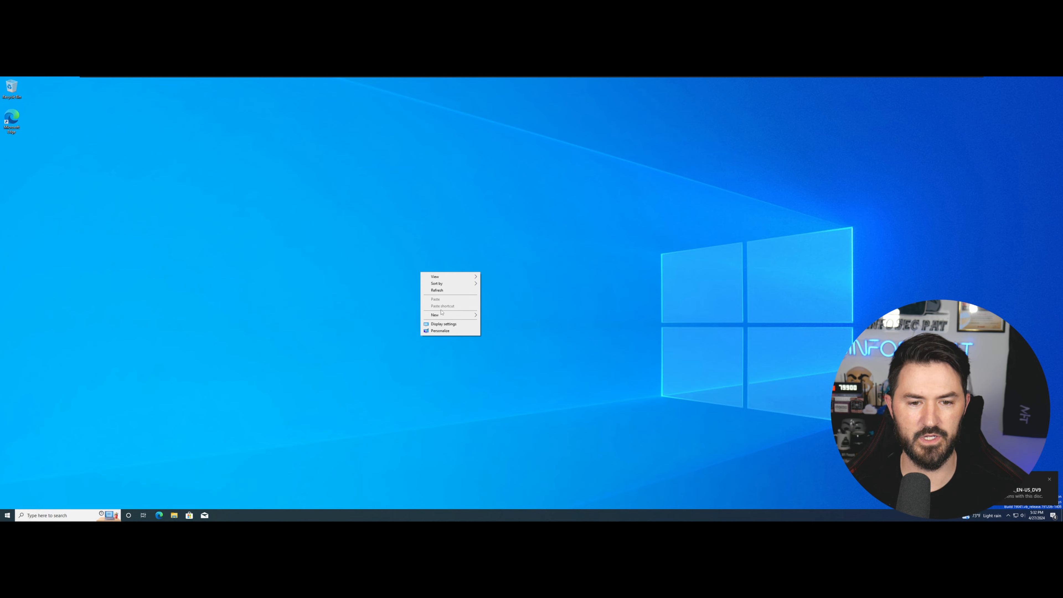
pyautogui.click(442, 323)
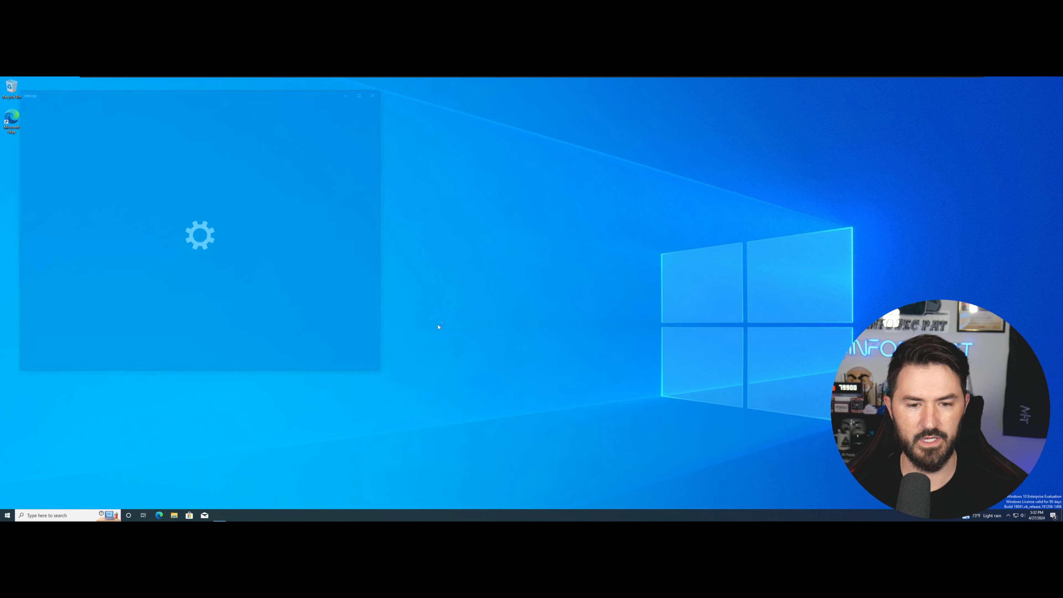
pyautogui.click(188, 247)
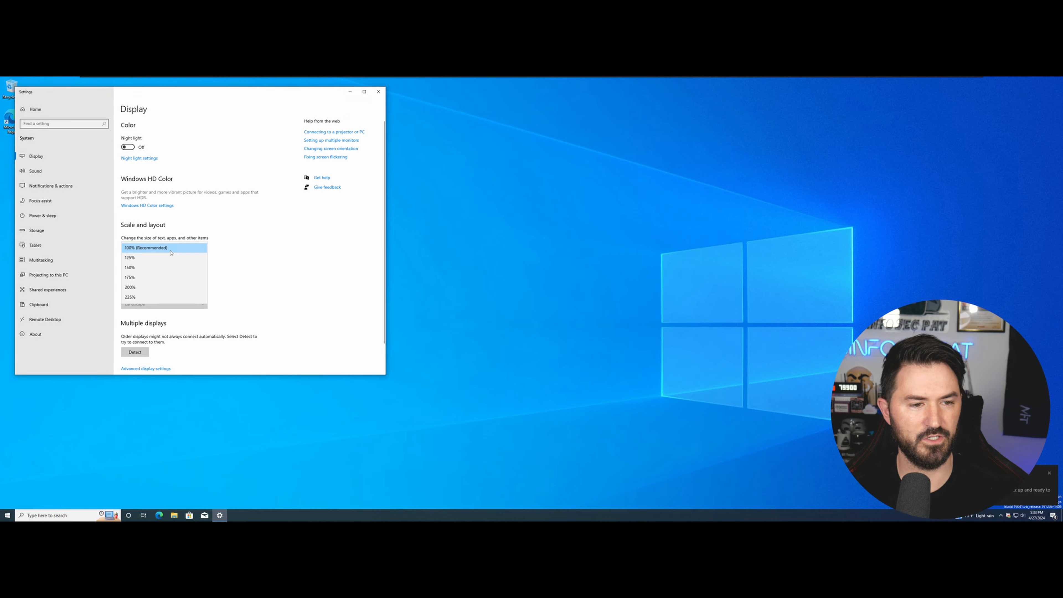
pyautogui.click(190, 278)
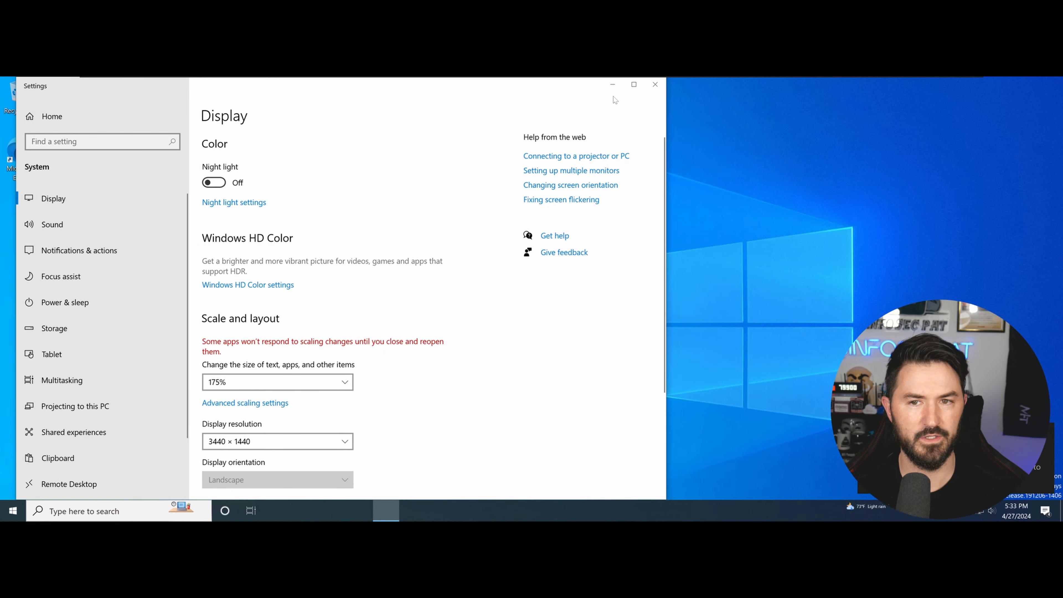
pyautogui.click(612, 87)
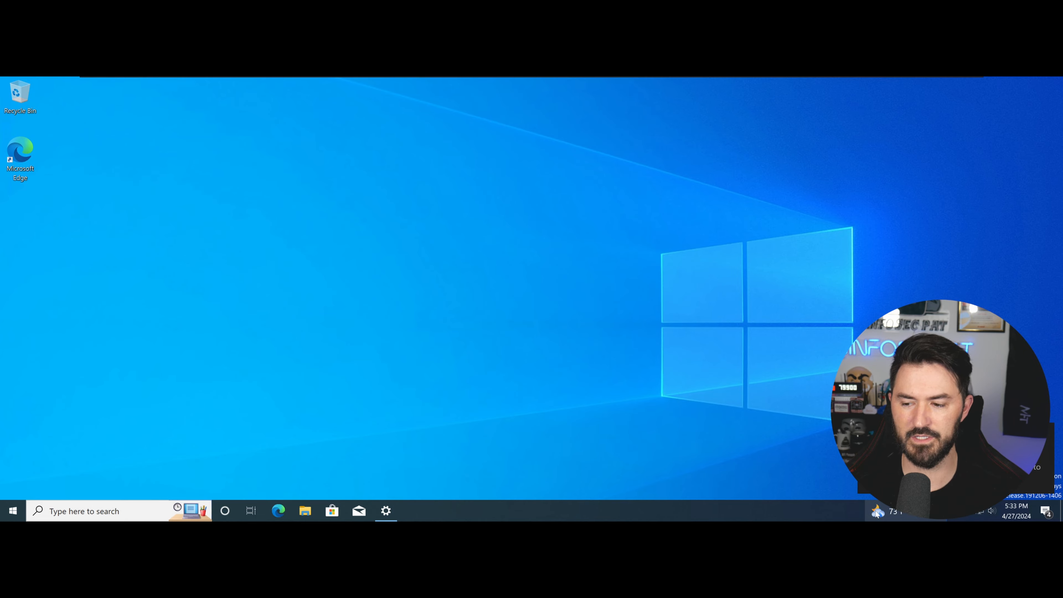
# Set the time zone to (UTC-05:00) Eastern Time (US & Canada) and close Settings.
pyautogui.click(1010, 511)
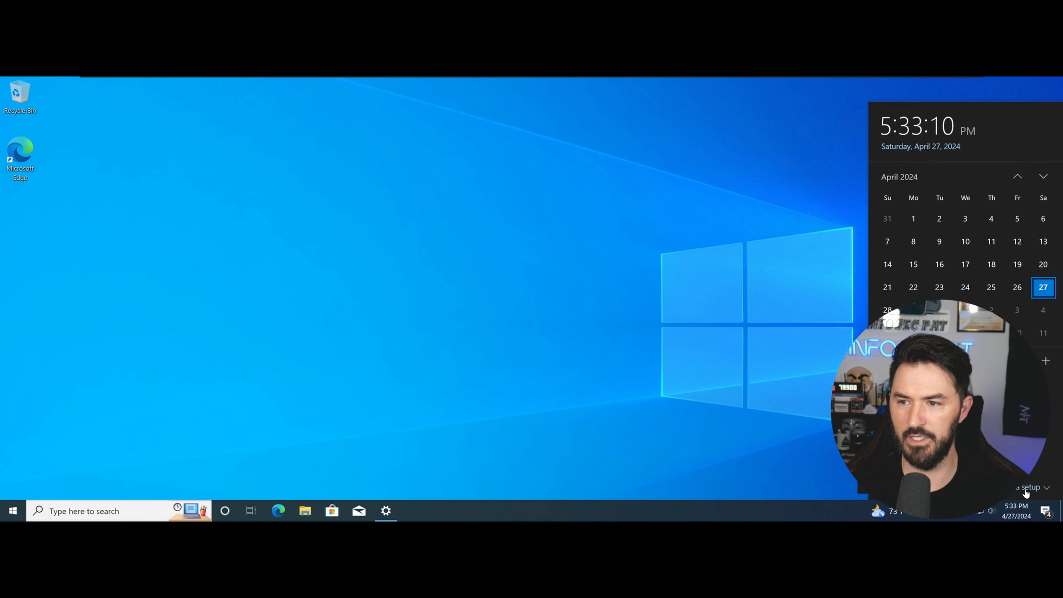
pyautogui.rightClick(1010, 511)
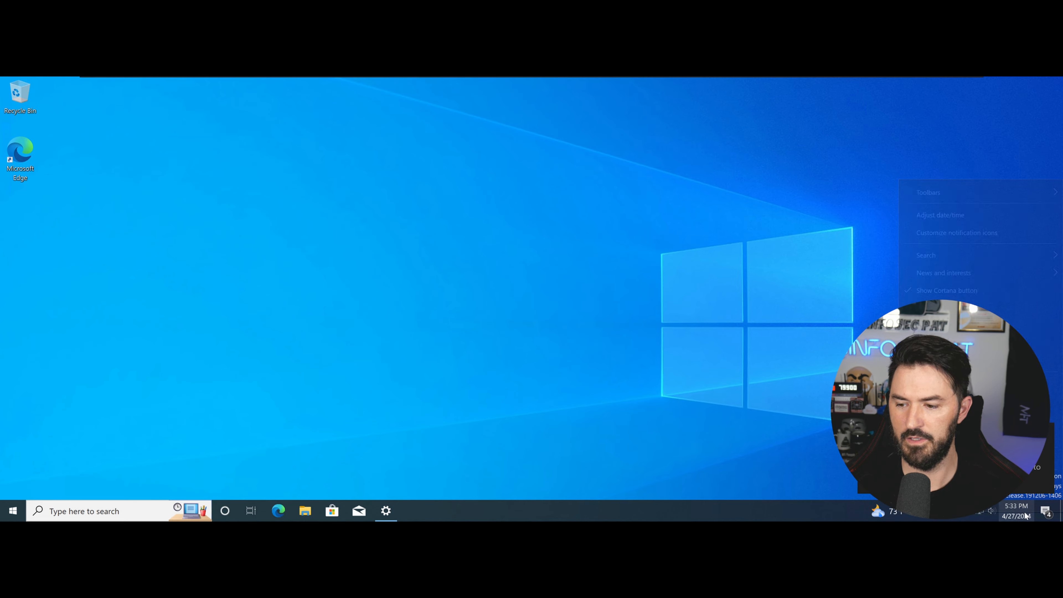
pyautogui.click(933, 215)
pyautogui.scroll(-1, 375, 328)
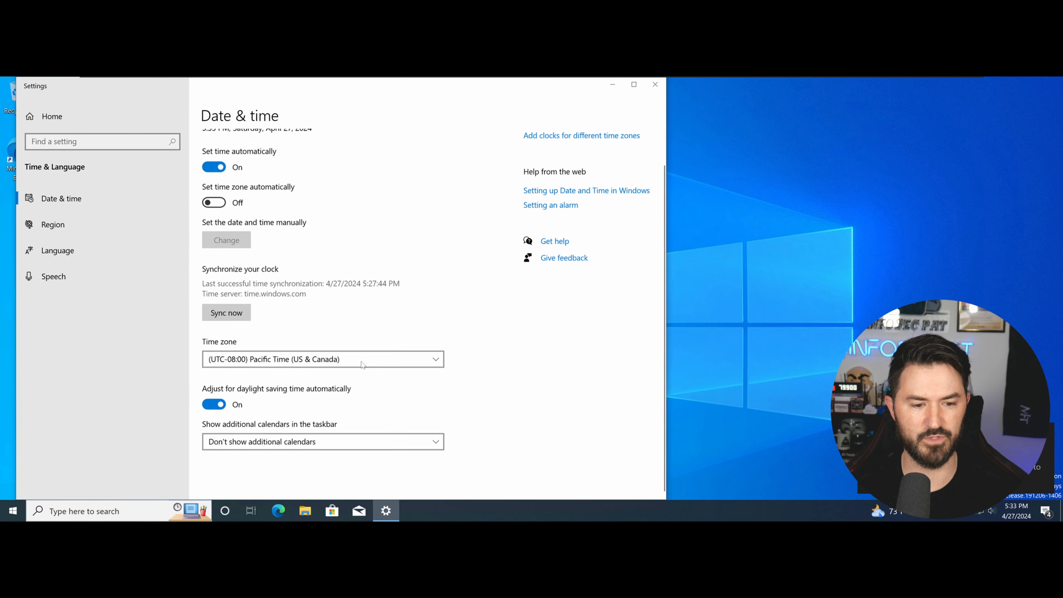
pyautogui.click(307, 357)
pyautogui.scroll(-2, 294, 405)
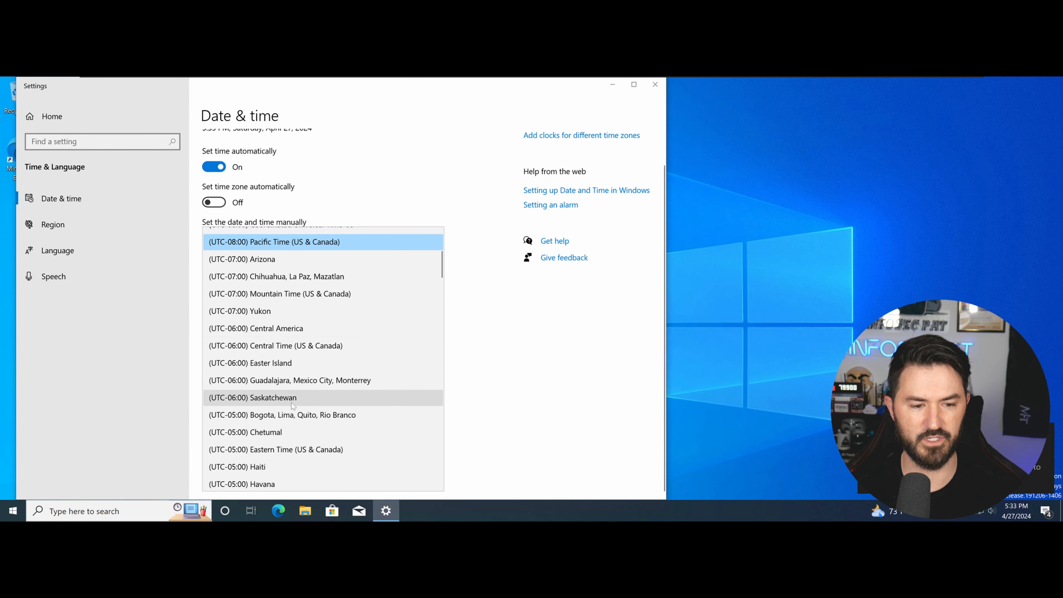
pyautogui.click(287, 449)
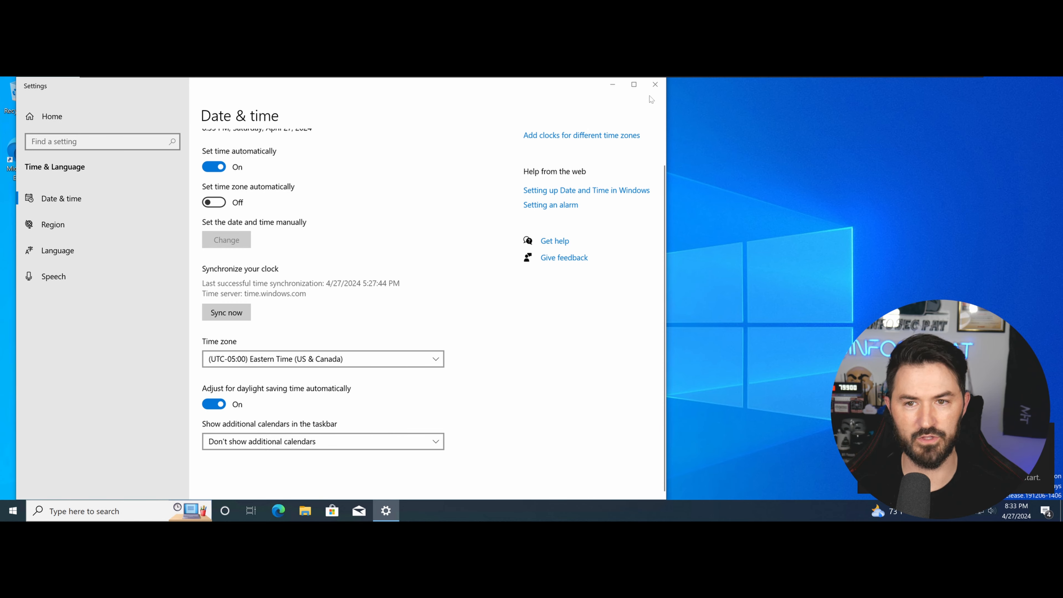
pyautogui.click(655, 84)
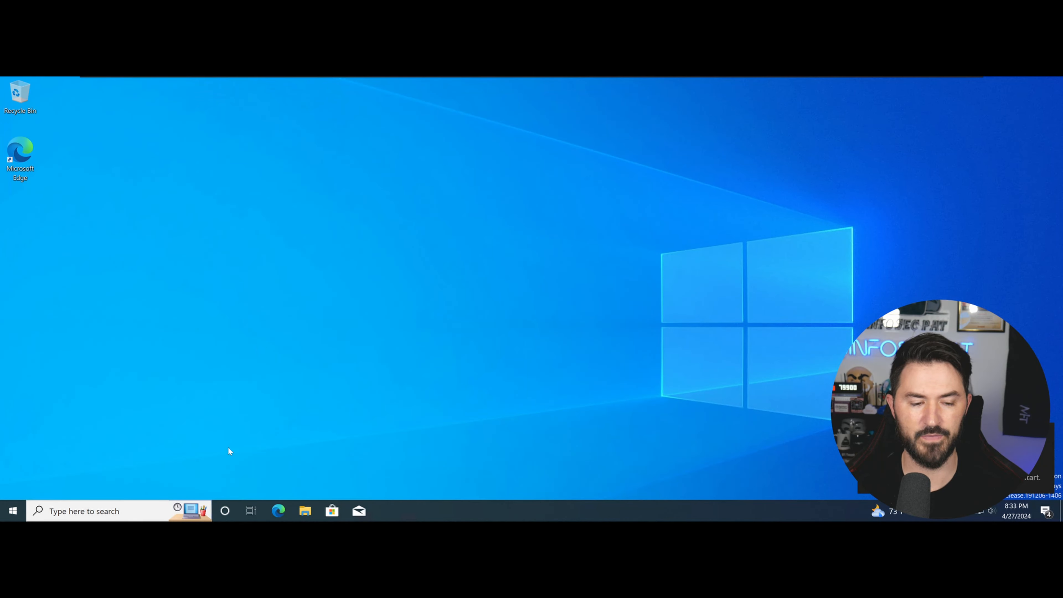
# Rename the Windows 10 PC to win10-VM from the System About page.
pyautogui.rightClick(12, 511)
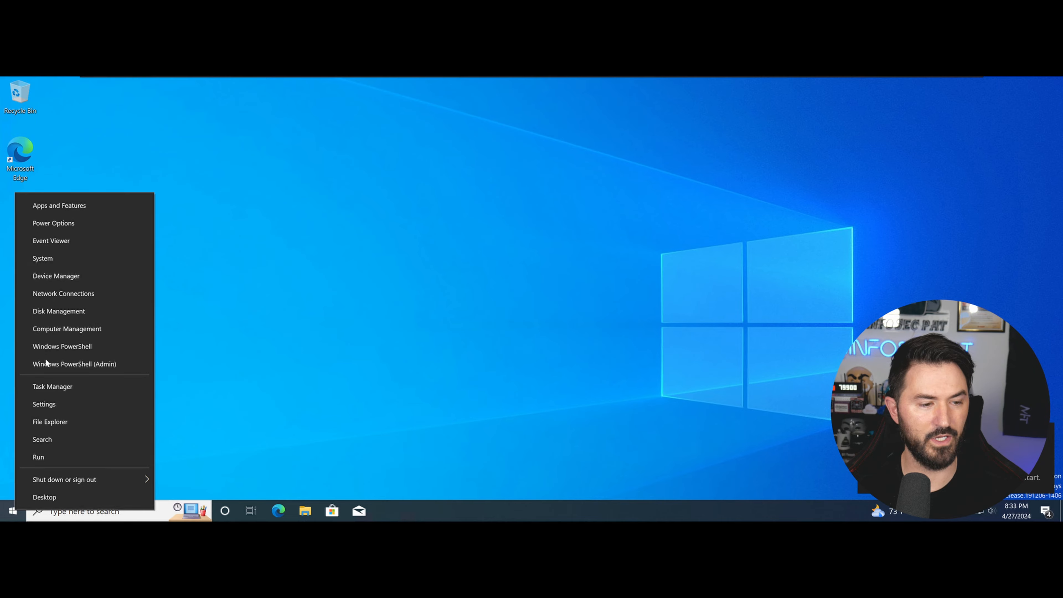
pyautogui.click(55, 260)
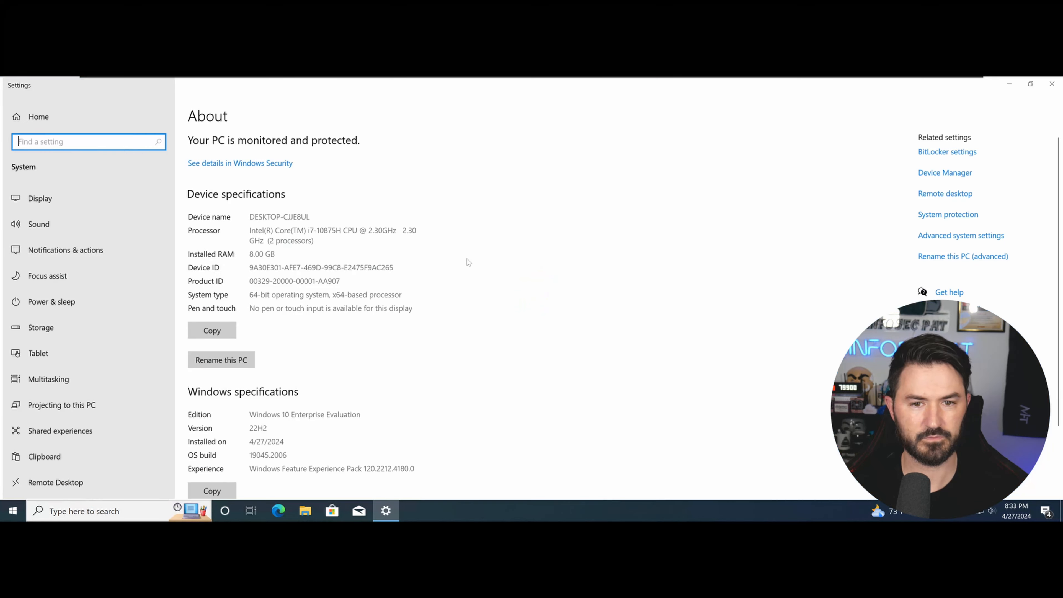
pyautogui.click(246, 359)
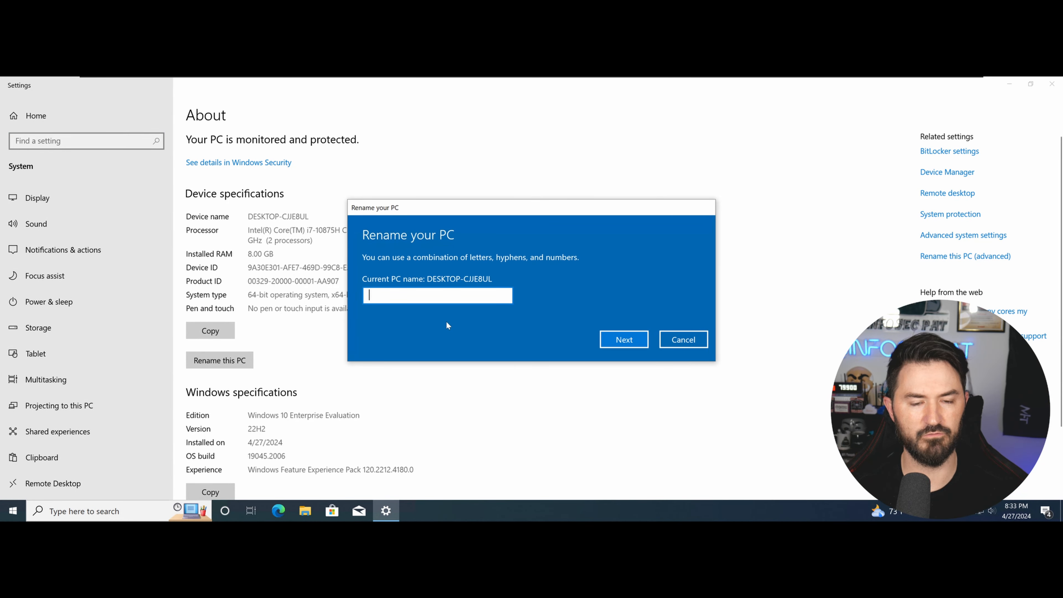
pyautogui.write('win10-')
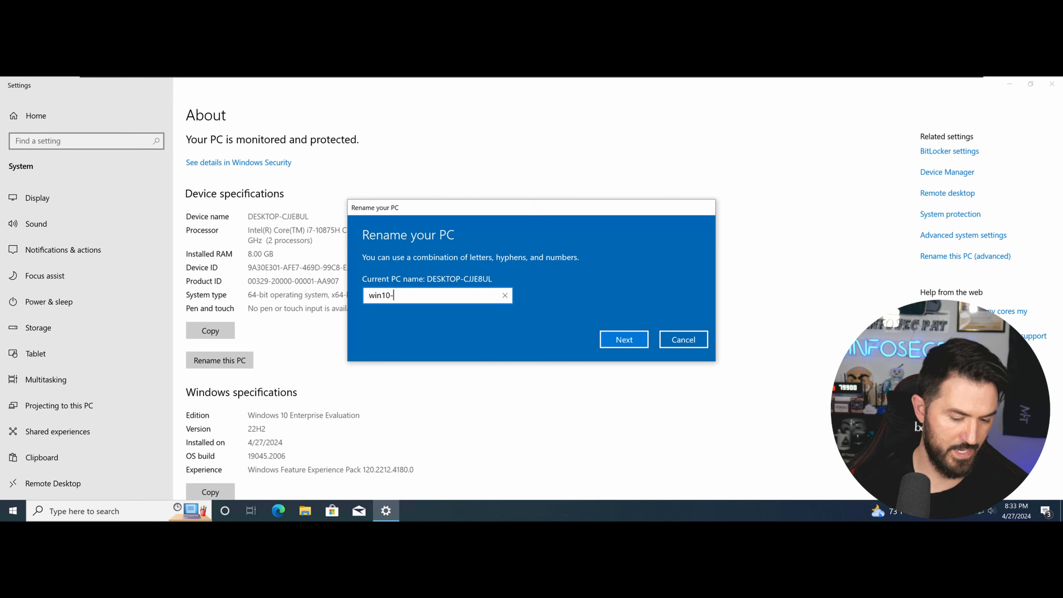
pyautogui.write('VM')
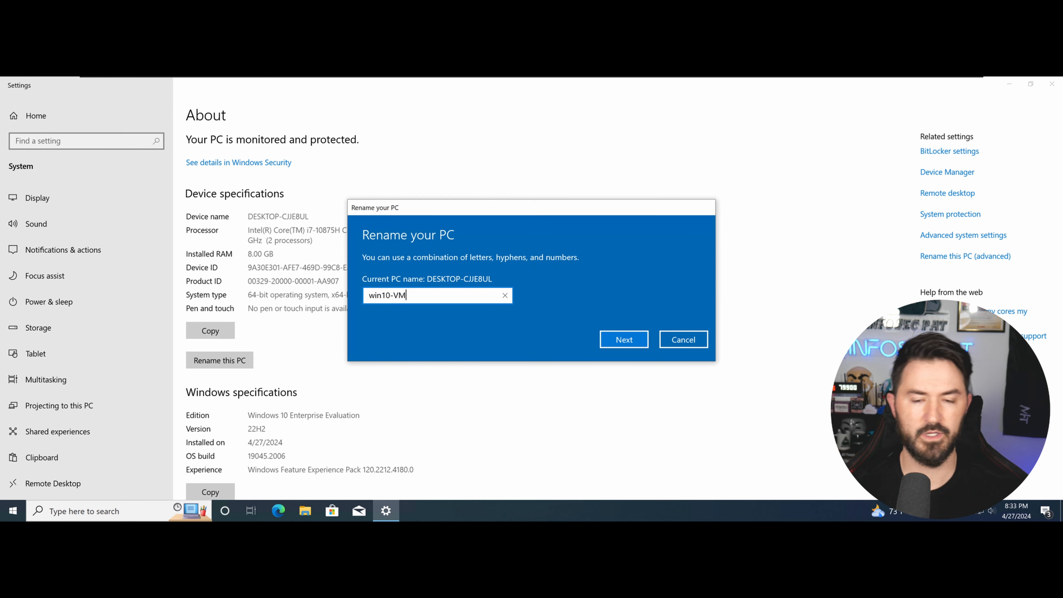
pyautogui.click(632, 339)
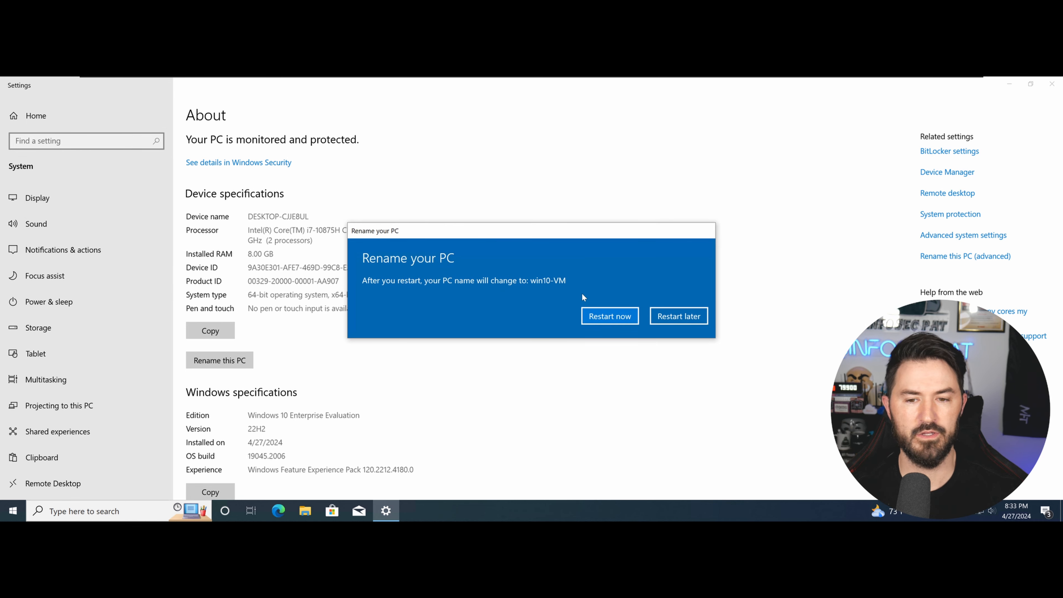
# Restart the Windows 10 VM now, then switch to the Windows Server VM.
pyautogui.click(613, 317)
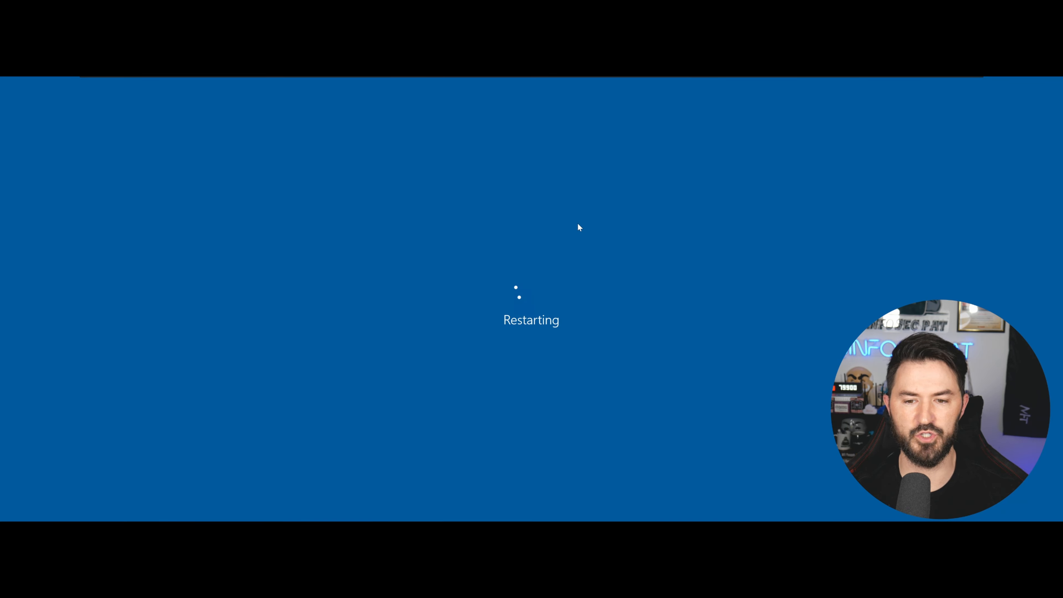
pyautogui.moveTo(545, 79)
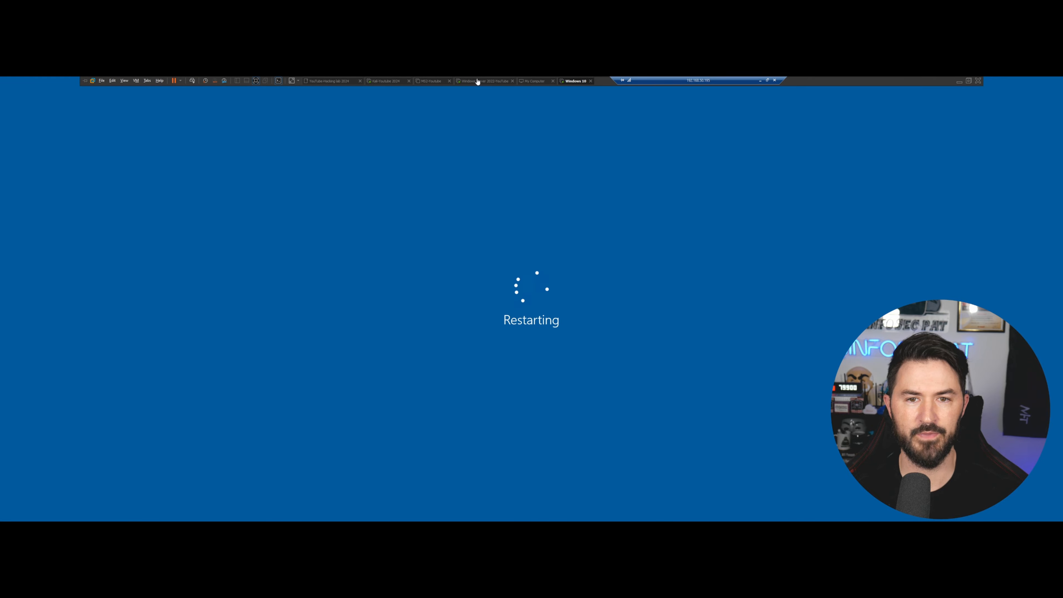
pyautogui.click(494, 82)
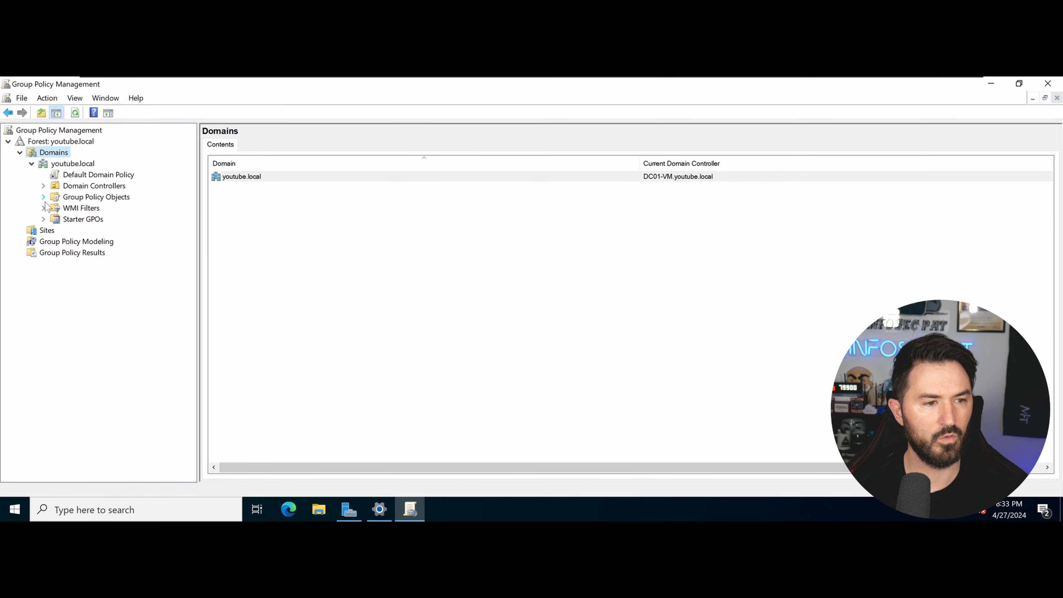
# Start a new GPO linked to the youtube.local domain and begin typing its name, 'Dis'.
pyautogui.click(71, 165)
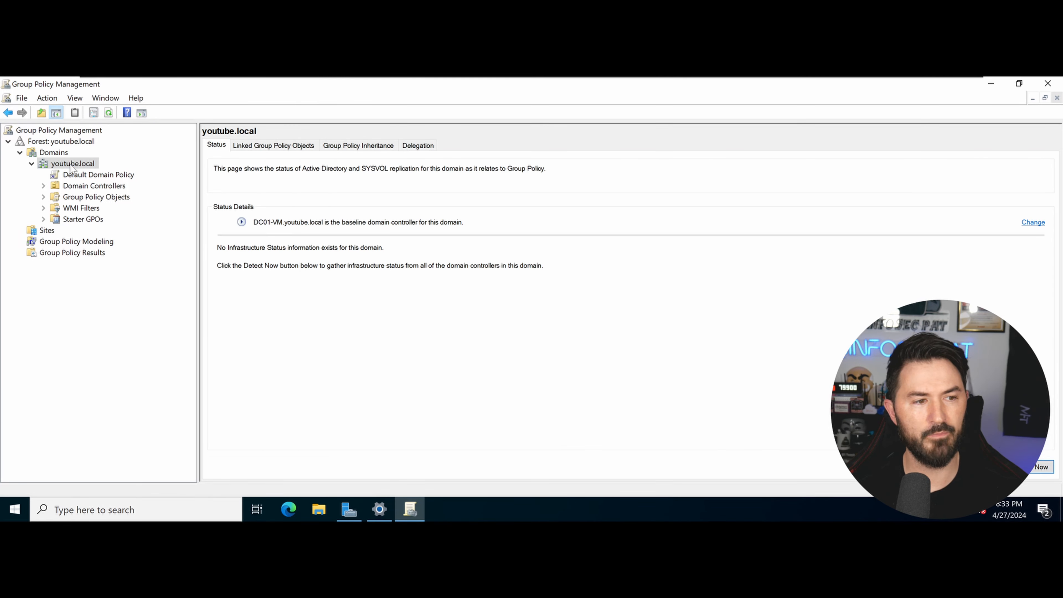
pyautogui.rightClick(71, 166)
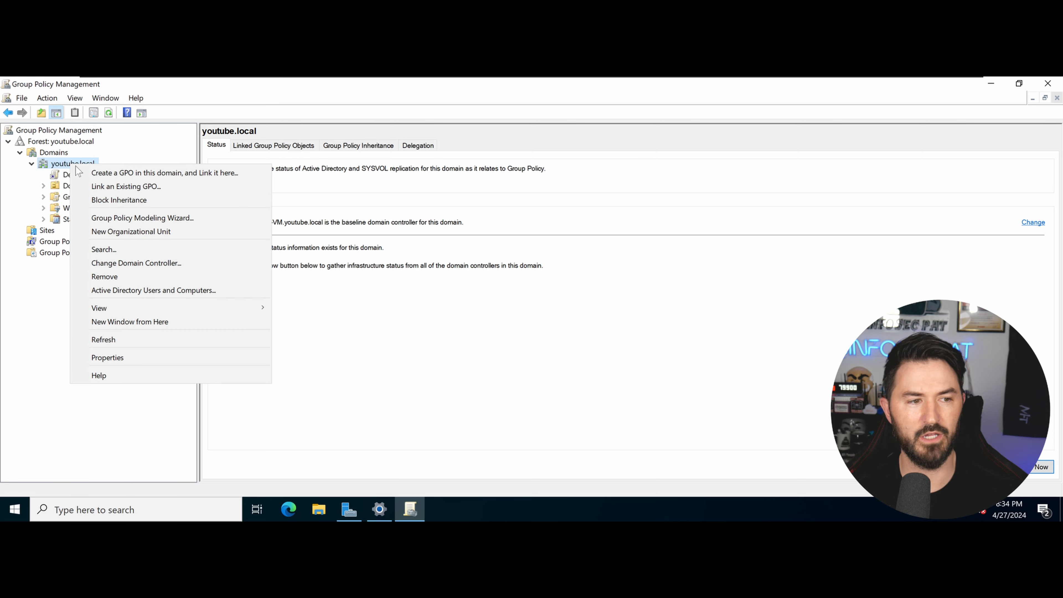
pyautogui.click(98, 175)
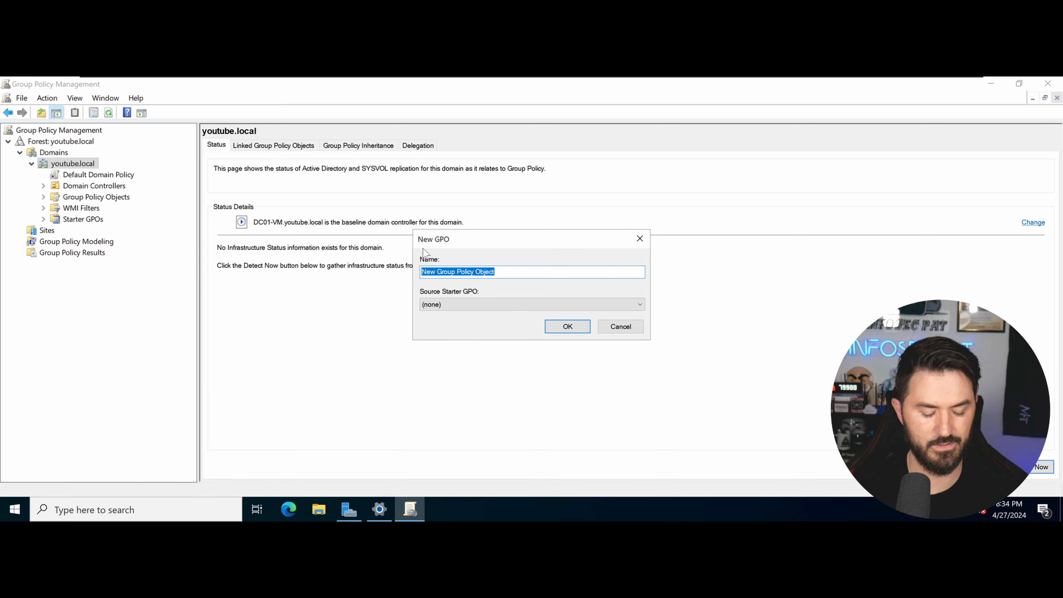
pyautogui.write('Disan')
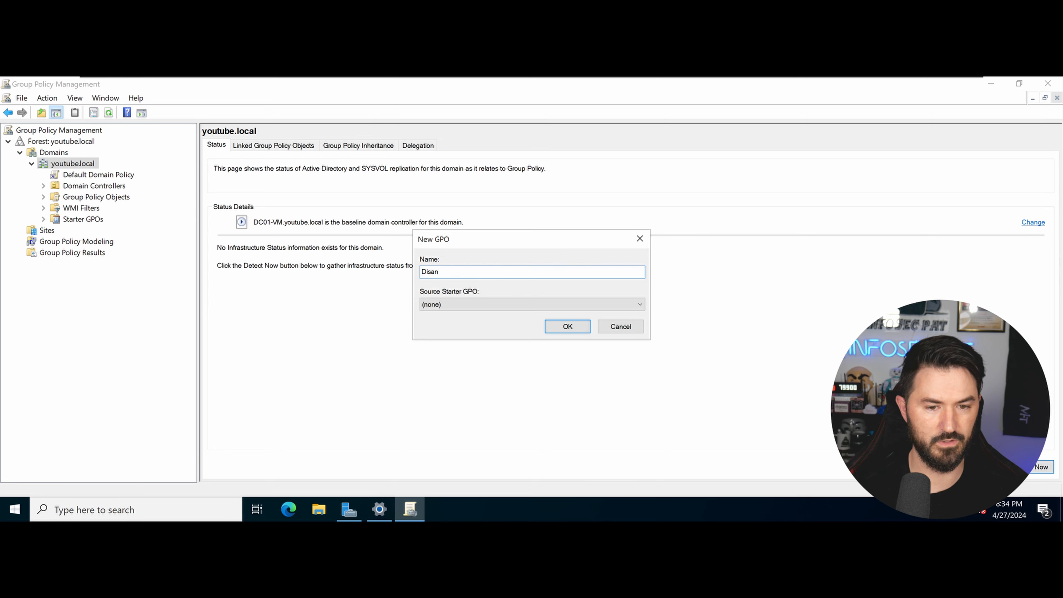
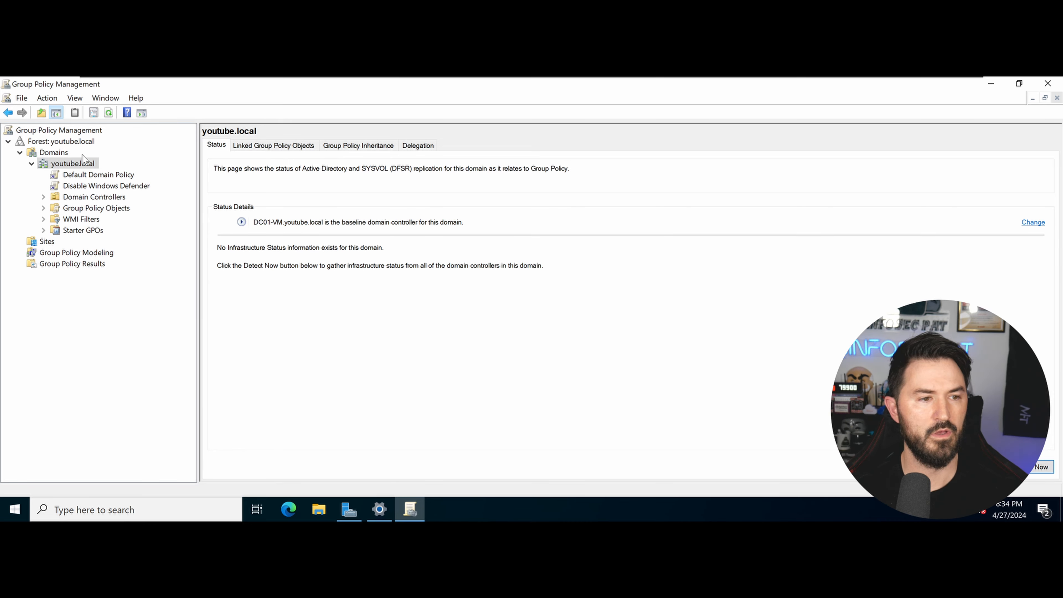
# Select the new 'Disable Windows Defender' GPO link under the youtube.local domain in Group Policy Management.
pyautogui.click(97, 187)
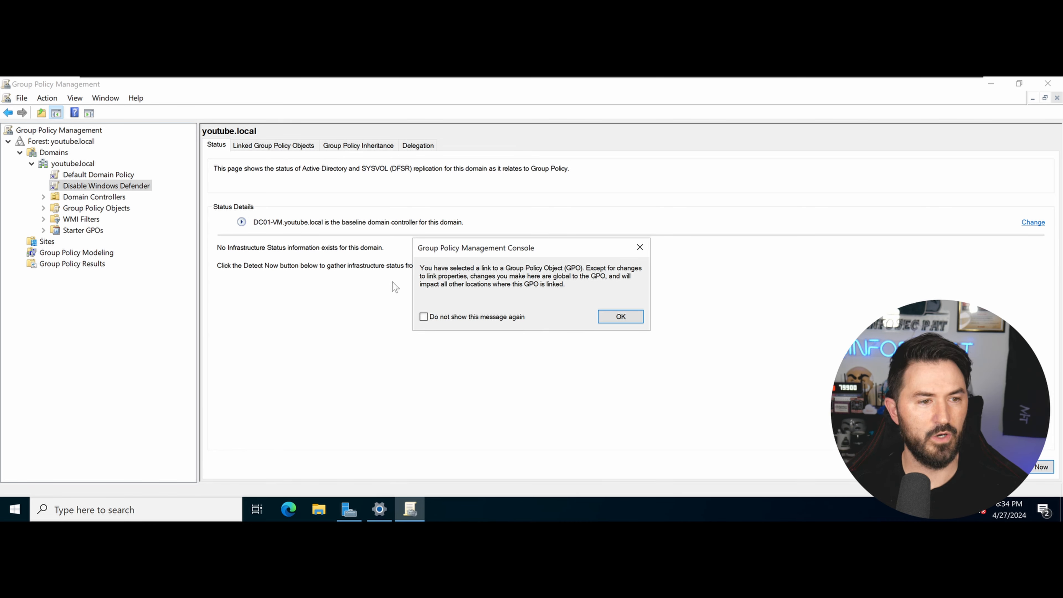
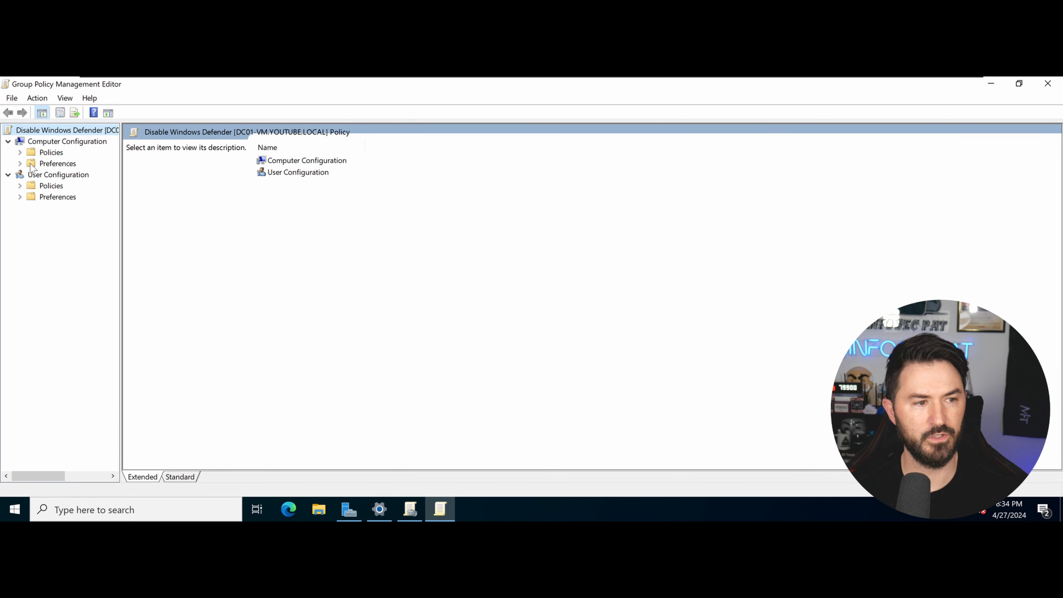
# Expand Preferences, Policies, Administrative Templates and Windows Settings under Computer Configuration, then widen the tree pane.
pyautogui.doubleClick(32, 165)
pyautogui.click(19, 153)
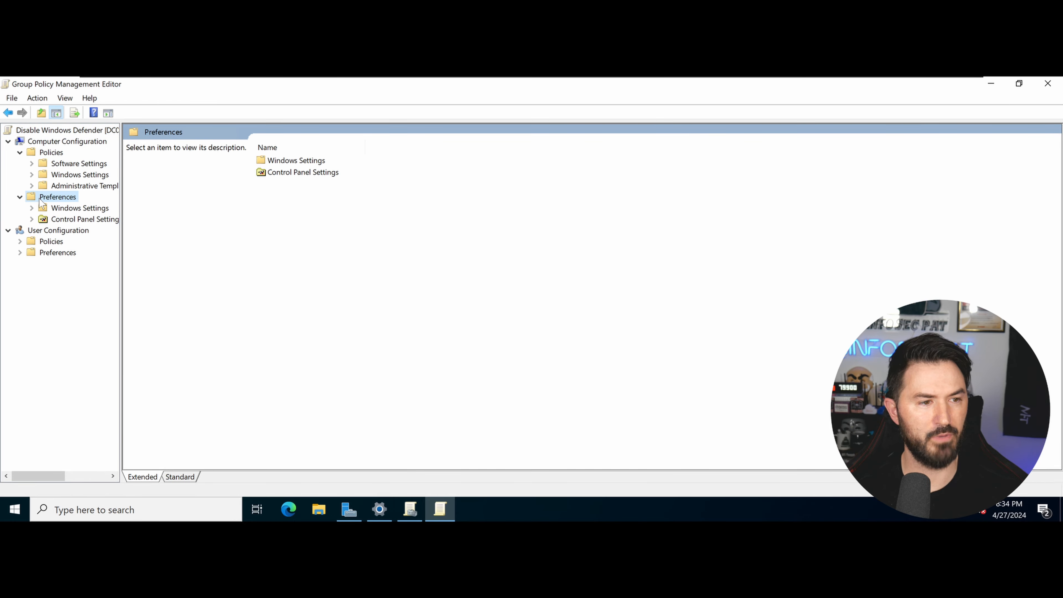
pyautogui.click(32, 186)
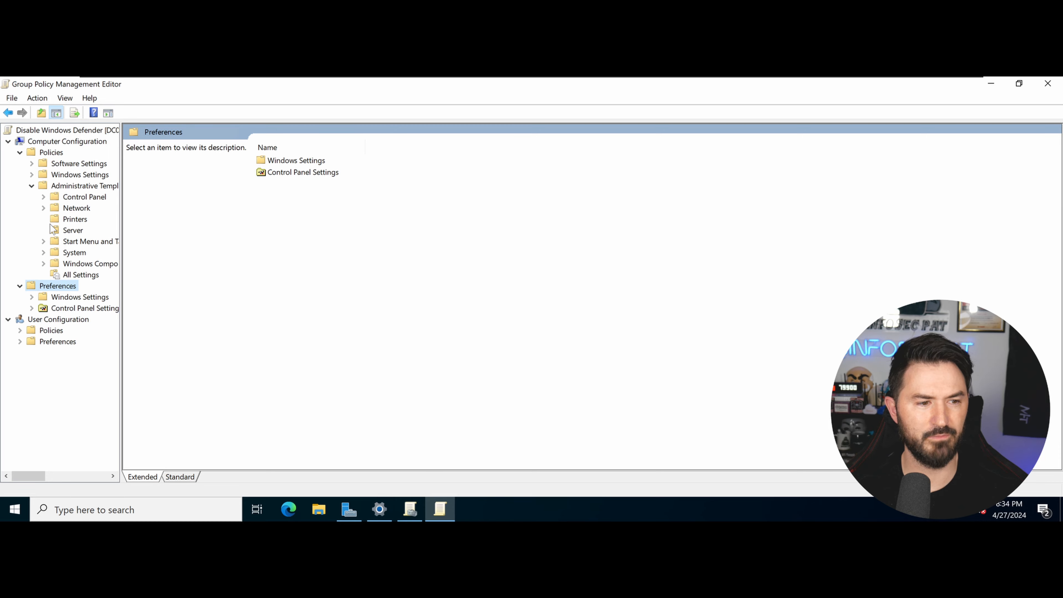
pyautogui.click(32, 175)
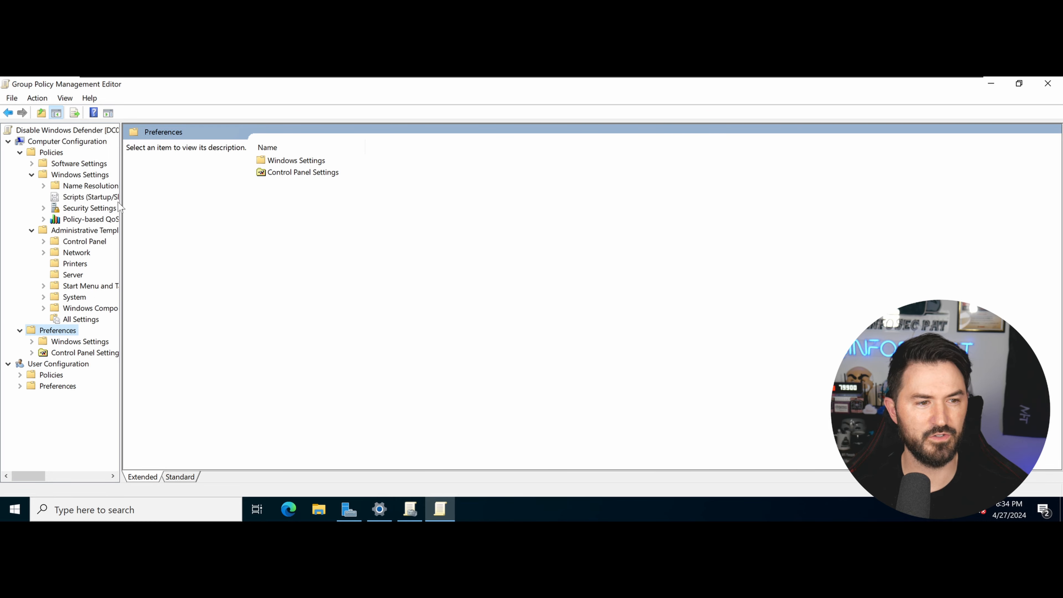
pyautogui.moveTo(222, 206); pyautogui.dragTo(233, 206)
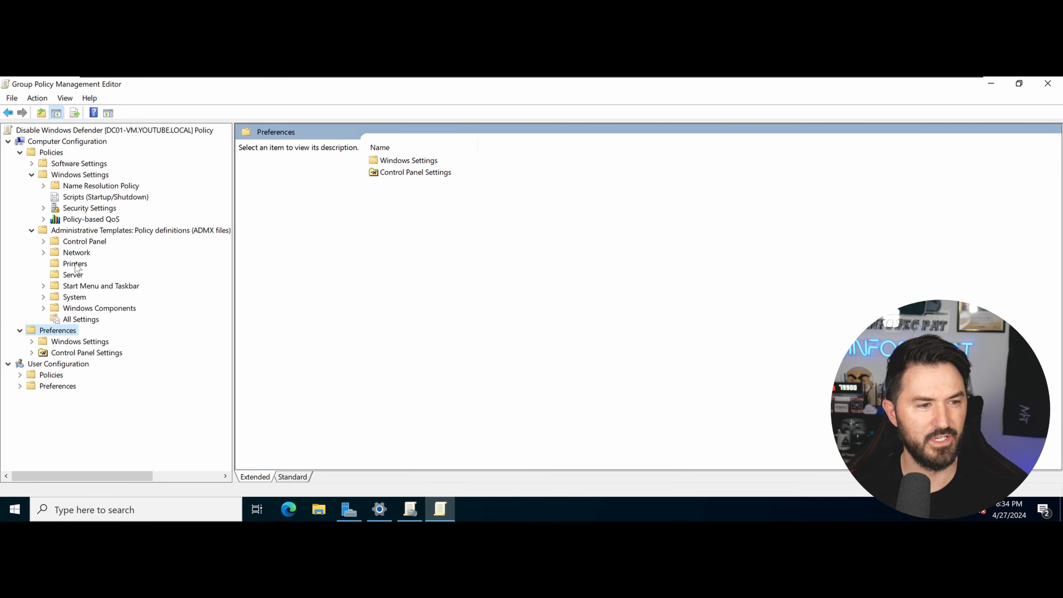
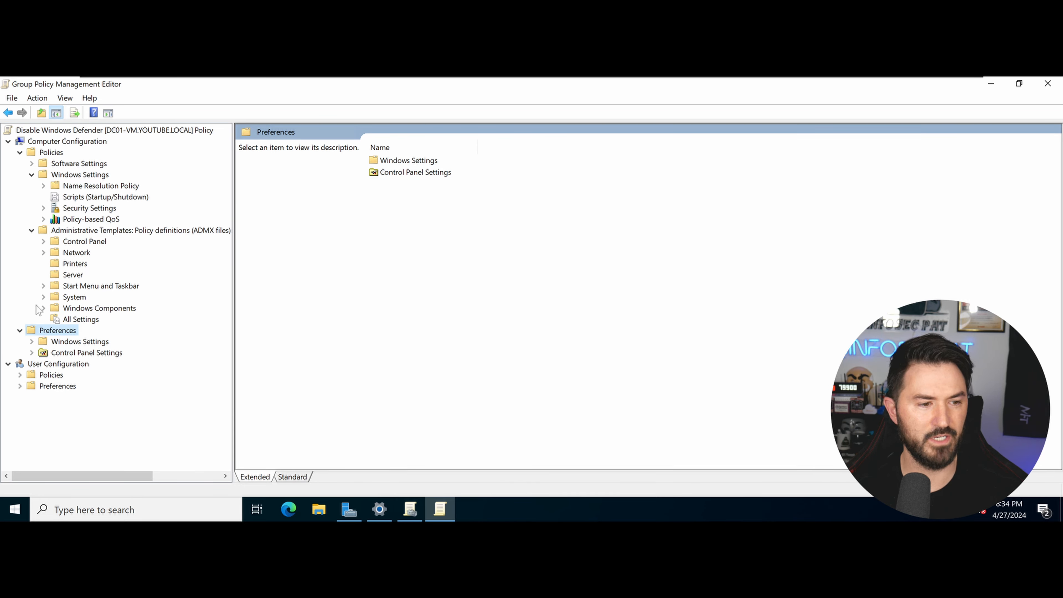
# Expand Windows Components and select the Microsoft Defender Antivirus folder to list its 11 settings.
pyautogui.click(43, 308)
pyautogui.scroll(-3, 136, 277)
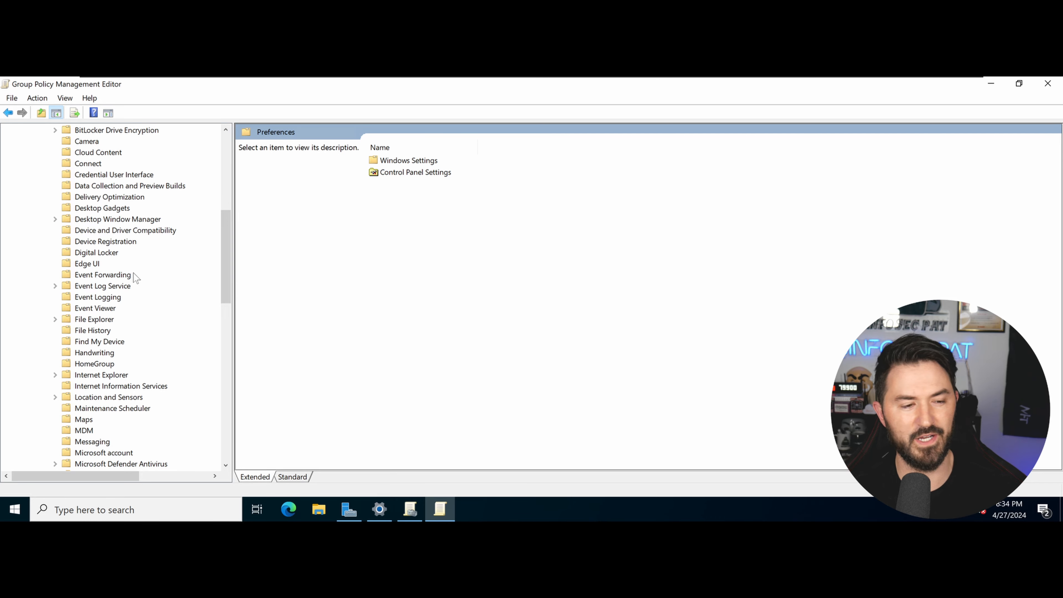
pyautogui.scroll(-2, 134, 284)
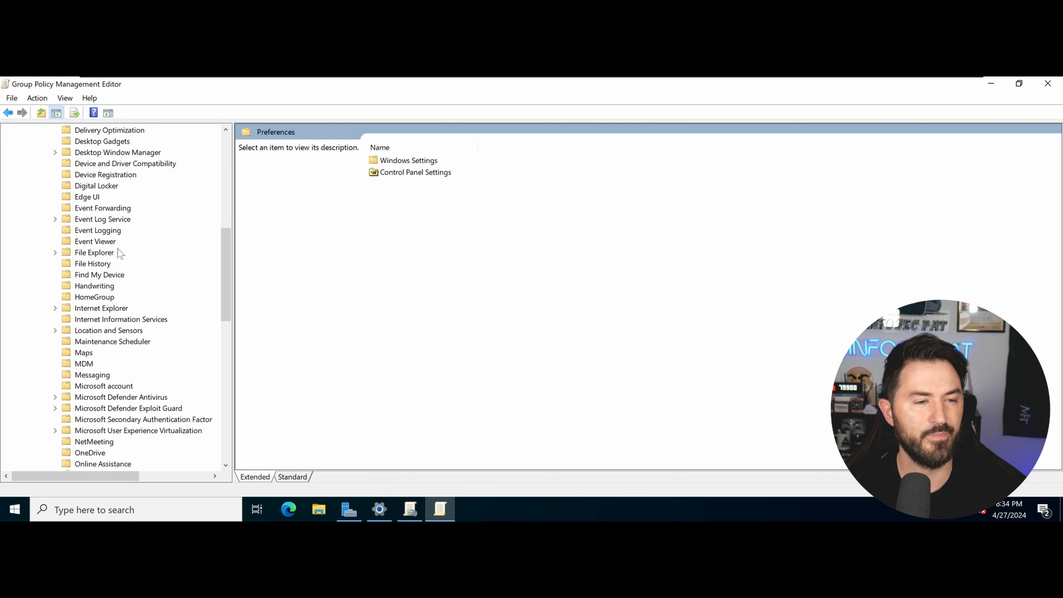
pyautogui.scroll(-2, 121, 364)
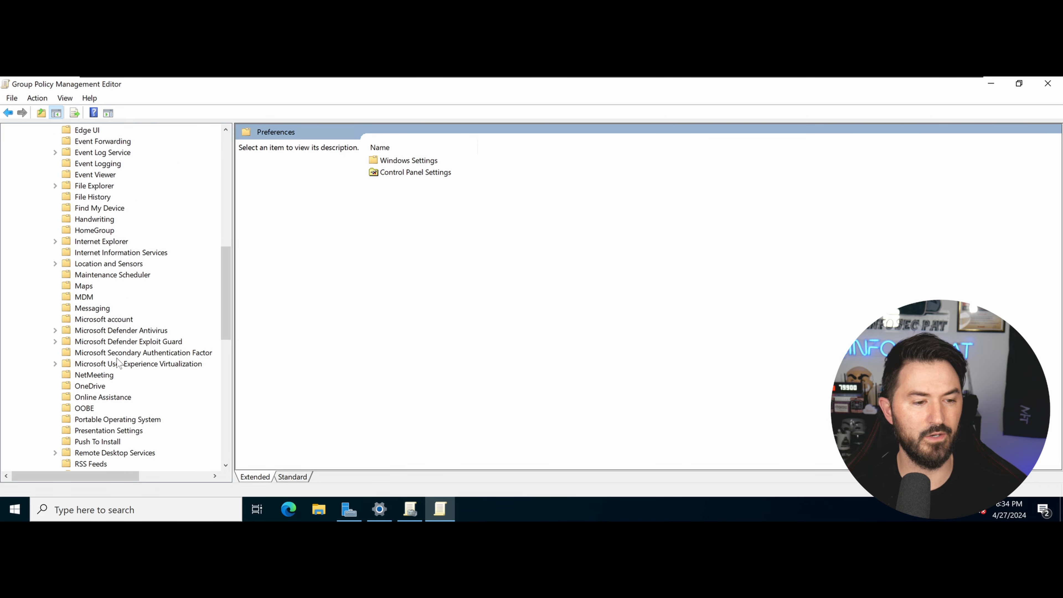
pyautogui.click(112, 332)
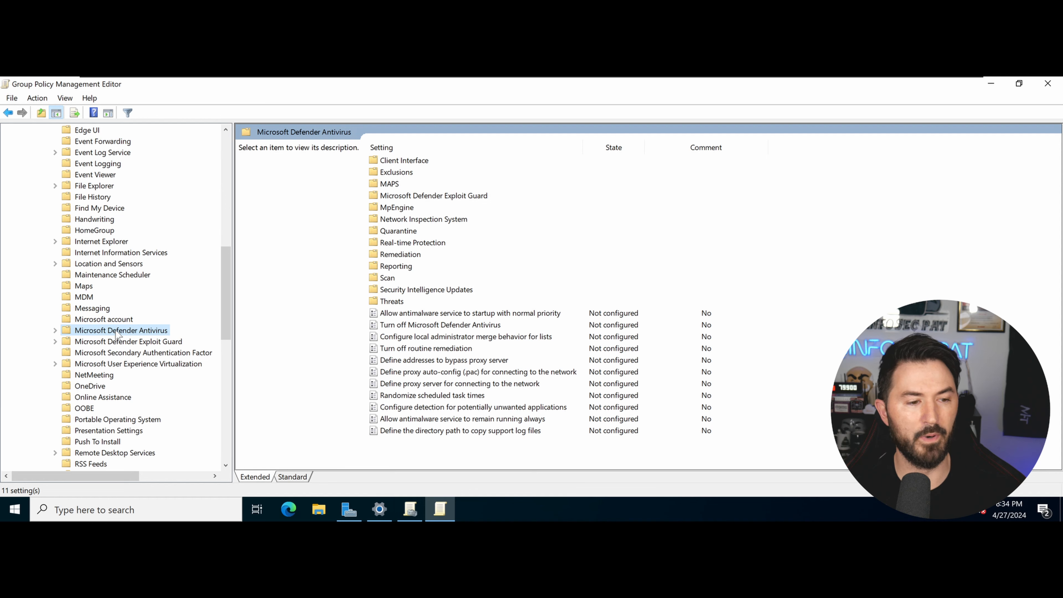
# Select the 'Turn off Microsoft Defender Antivirus' policy in the settings list.
pyautogui.click(422, 326)
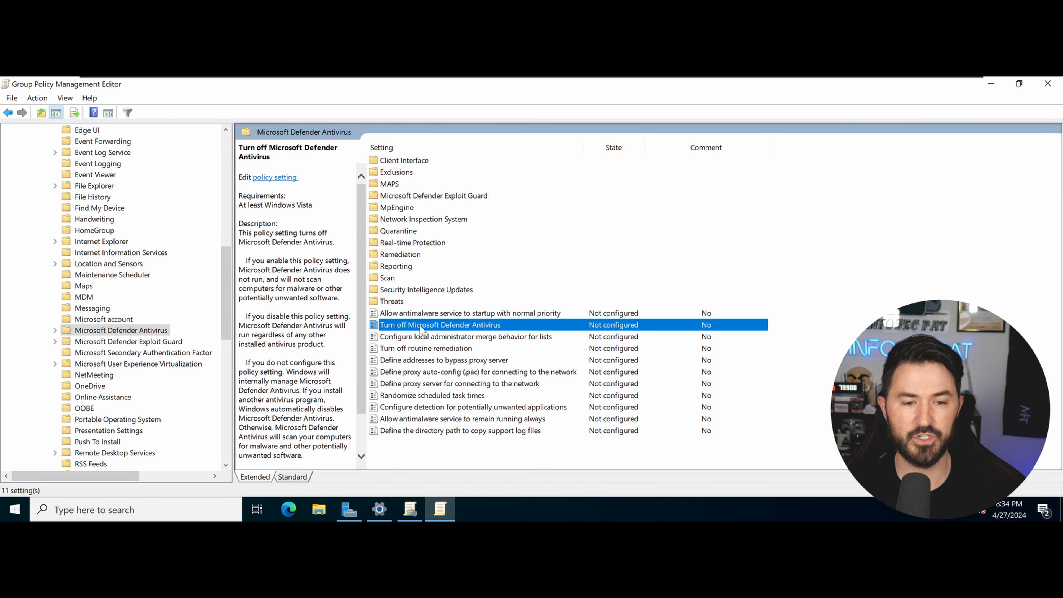
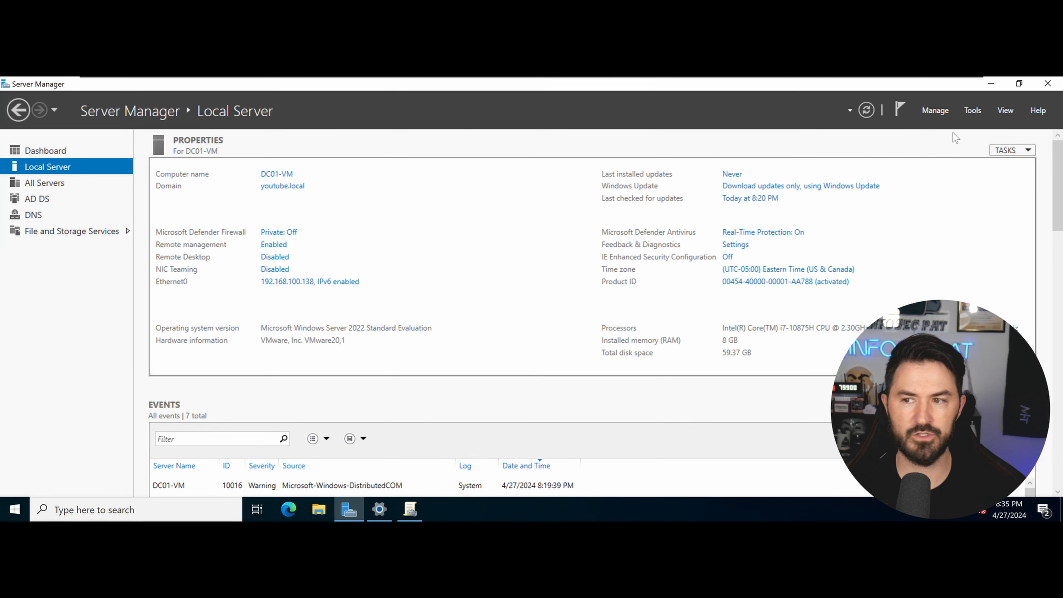
# Launch Active Directory Users and Computers and expand youtube.local down to its empty Computers container.
pyautogui.click(971, 110)
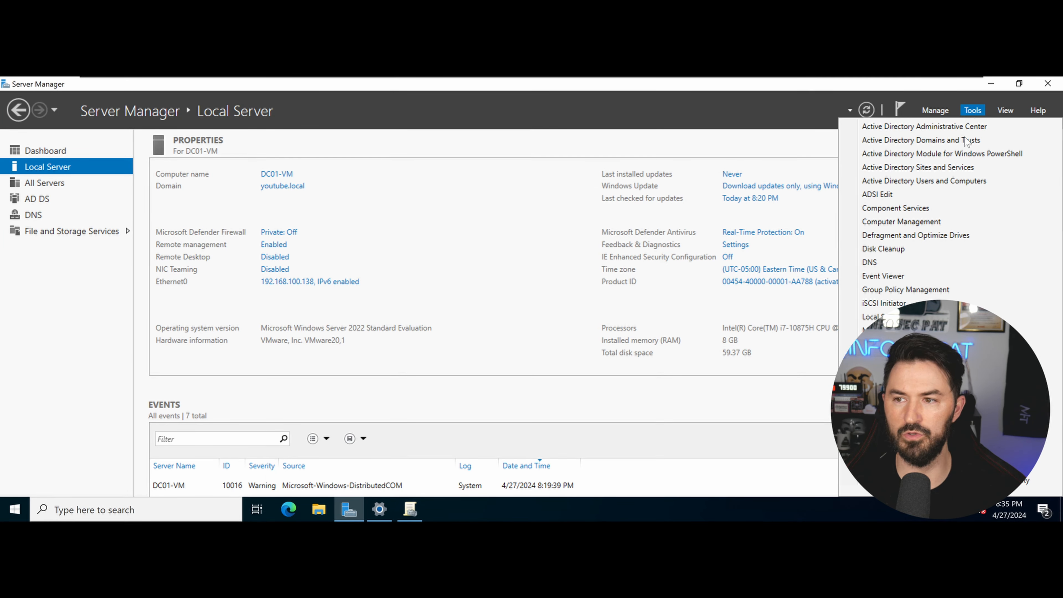
pyautogui.click(924, 181)
pyautogui.doubleClick(219, 216)
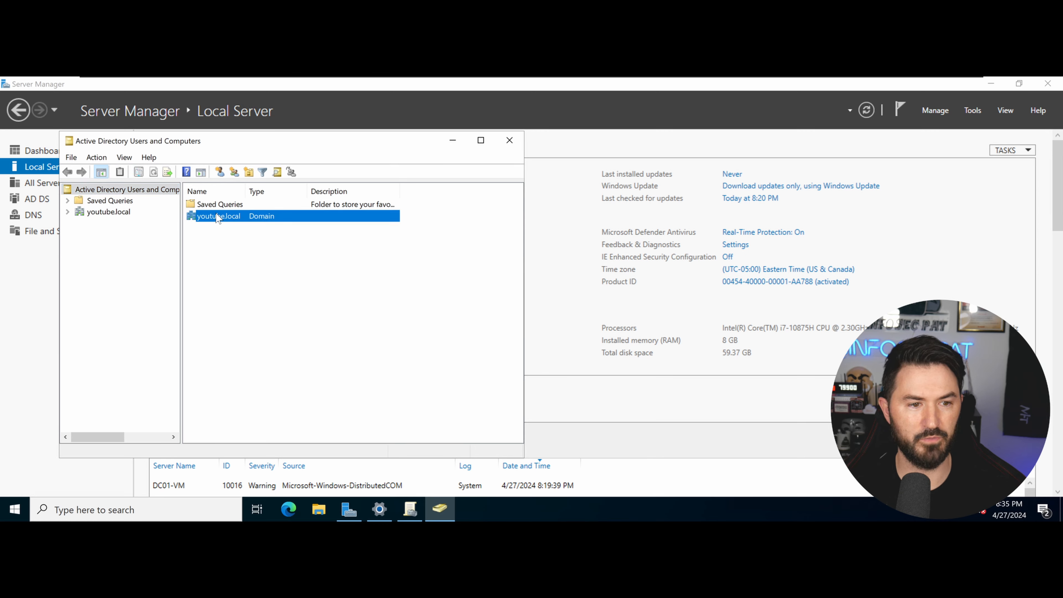
pyautogui.click(212, 218)
pyautogui.doubleClick(213, 217)
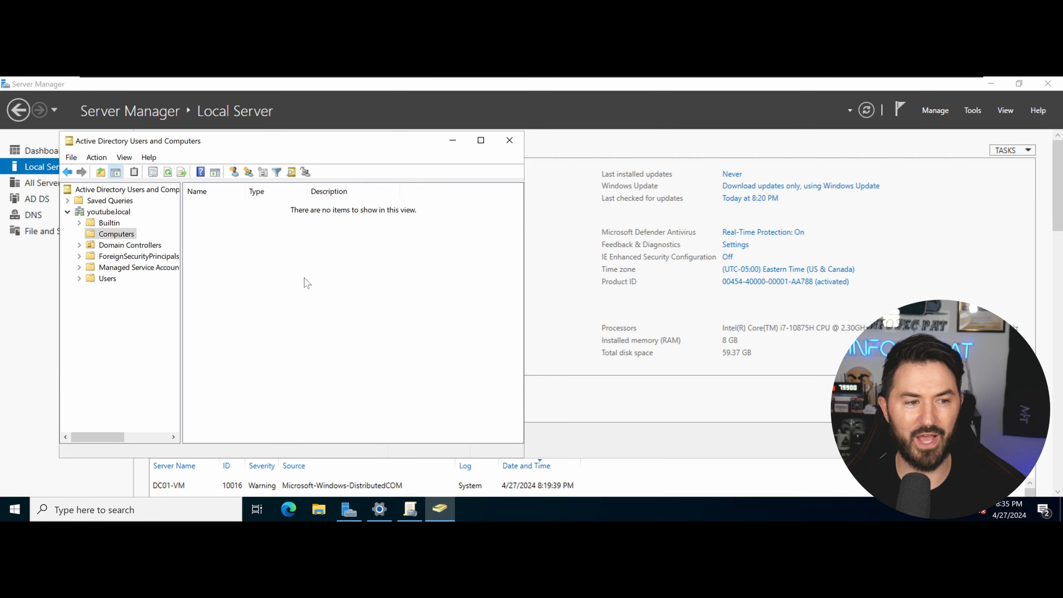
# Switch to the Windows 10 virtual machine and sign in with the account password.
pyautogui.moveTo(697, 80)
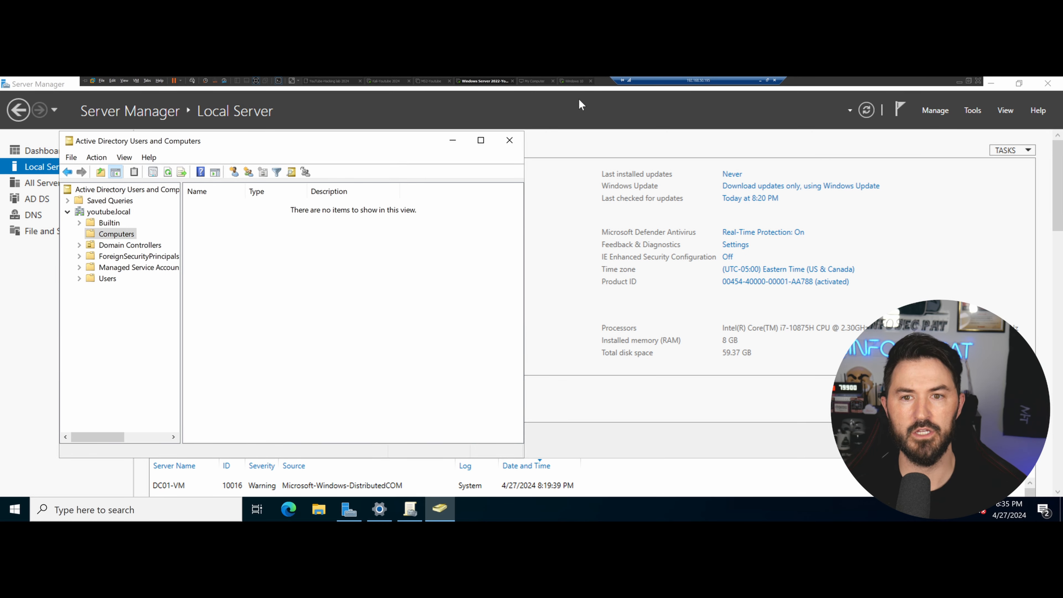
pyautogui.click(566, 83)
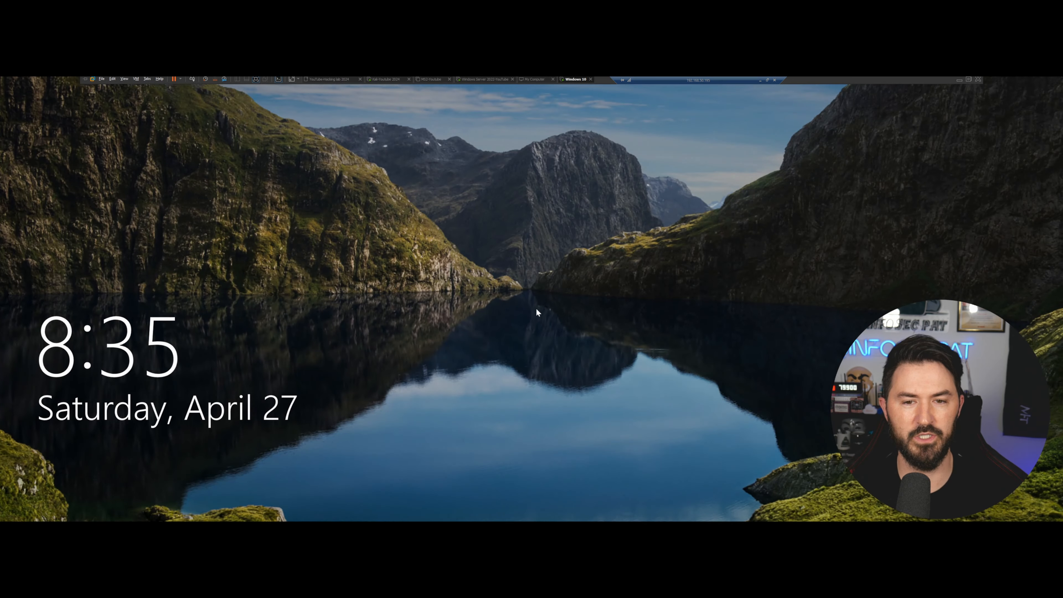
pyautogui.click(486, 327)
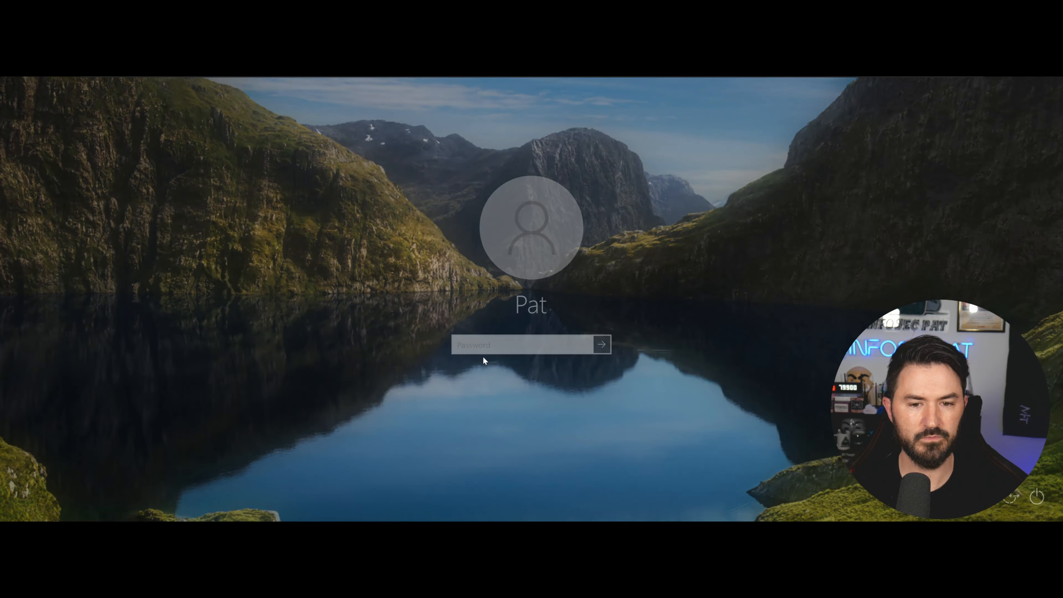
pyautogui.write('••')
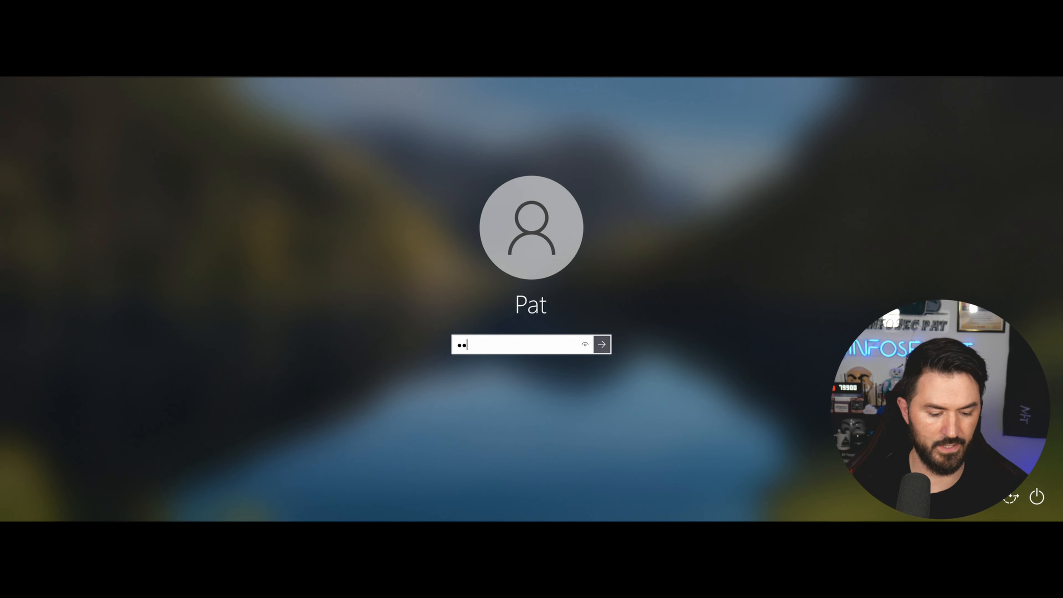
pyautogui.write('•••••••••')
pyautogui.press('Return')
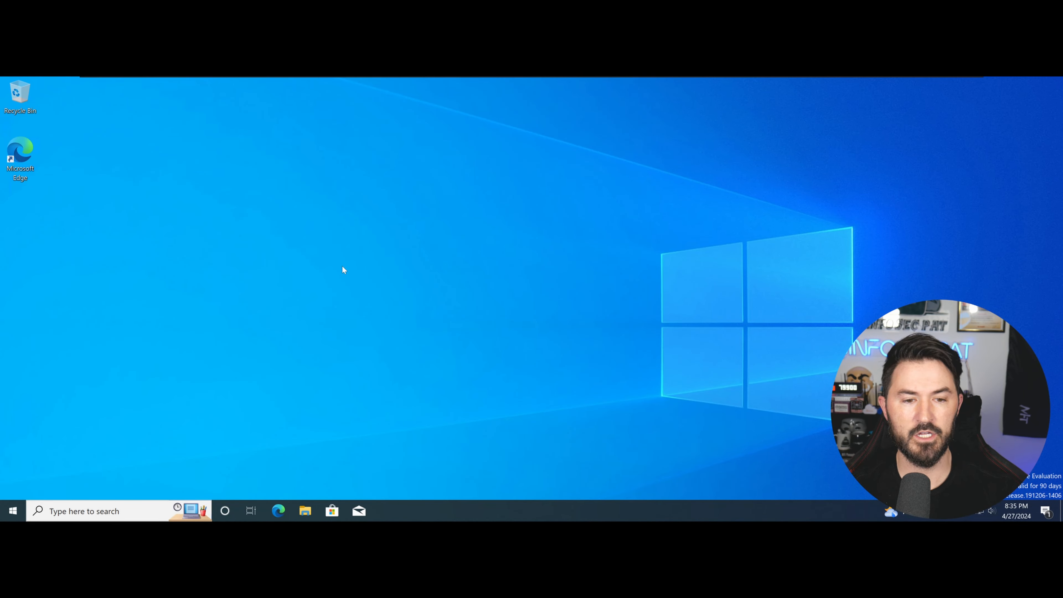
# Open the System About page from the Start button's quick-access menu.
pyautogui.rightClick(13, 511)
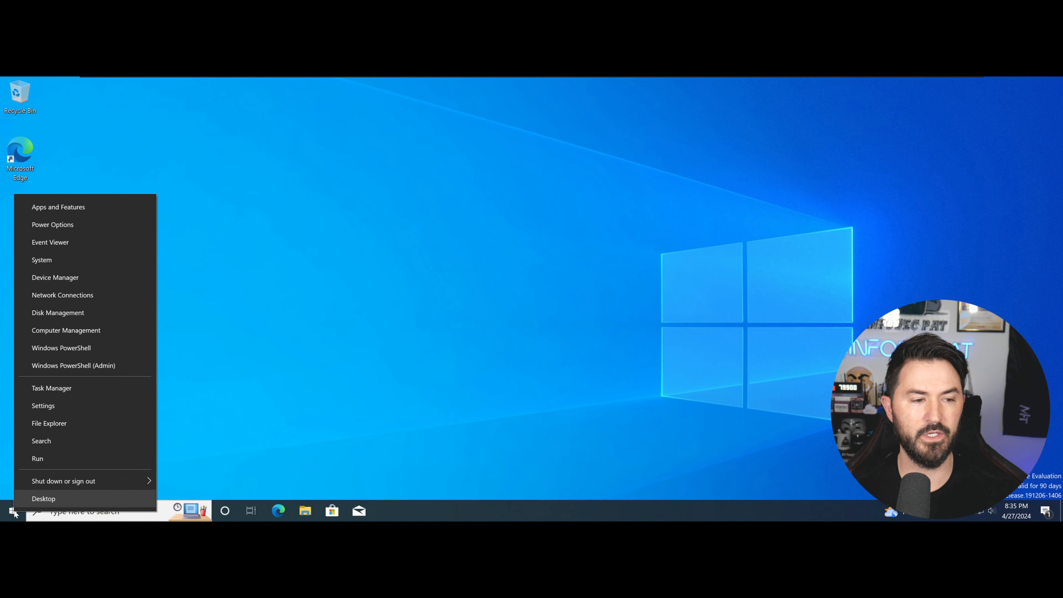
pyautogui.click(378, 278)
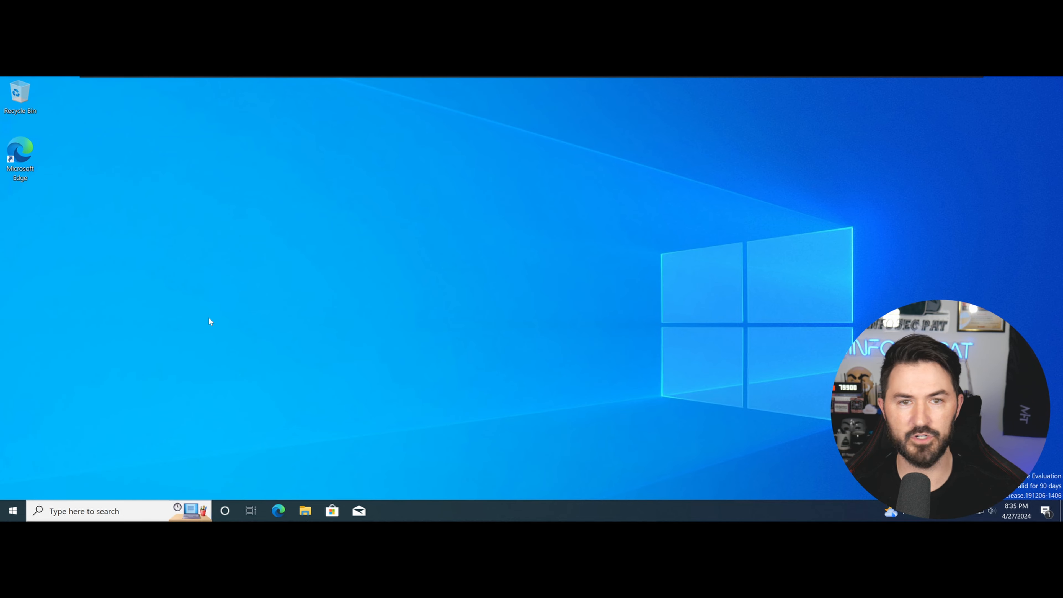
pyautogui.rightClick(15, 510)
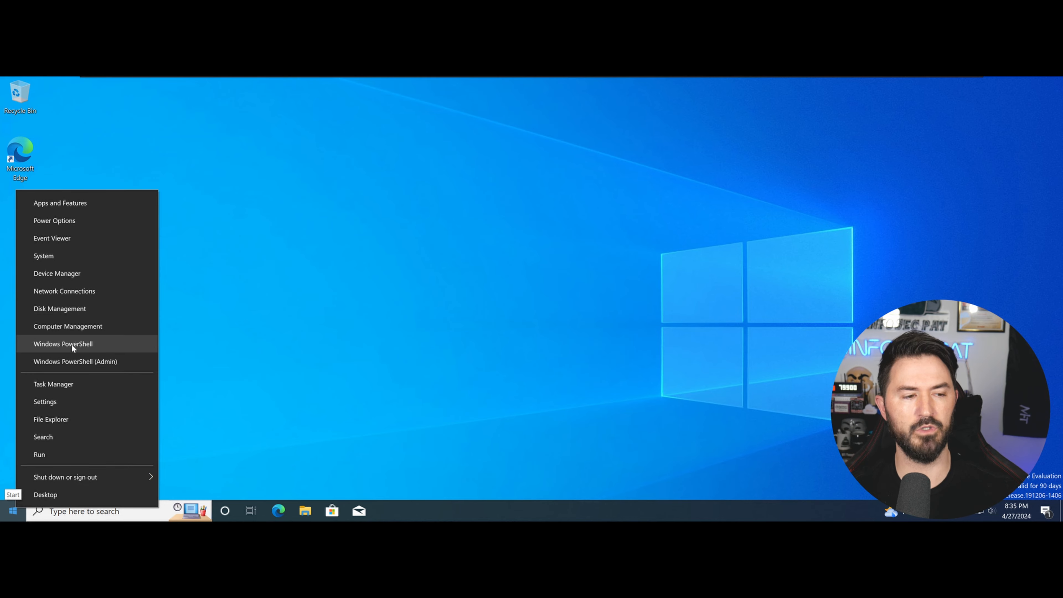
pyautogui.click(61, 257)
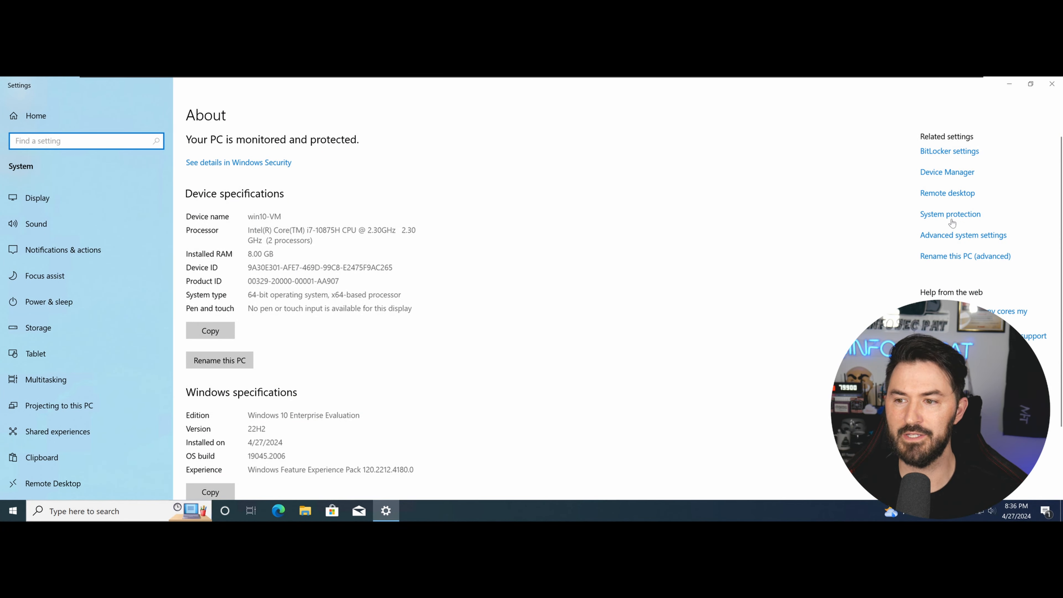
# In System Properties' Computer Name tab, choose Change, select Domain and enter youtube.local.
pyautogui.click(962, 236)
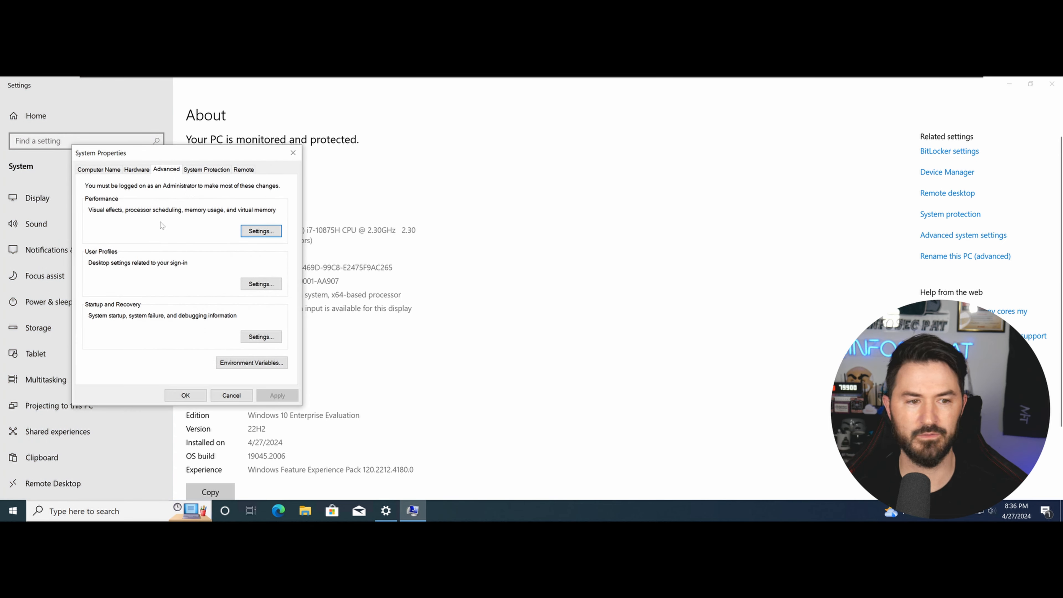
pyautogui.click(103, 169)
pyautogui.moveTo(143, 152); pyautogui.dragTo(175, 145)
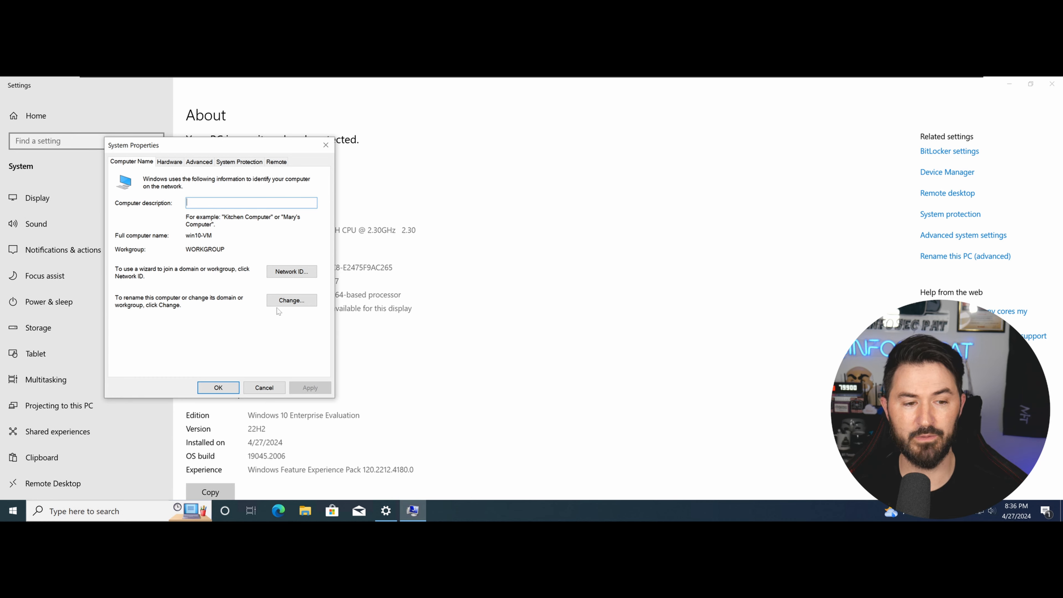
pyautogui.click(291, 300)
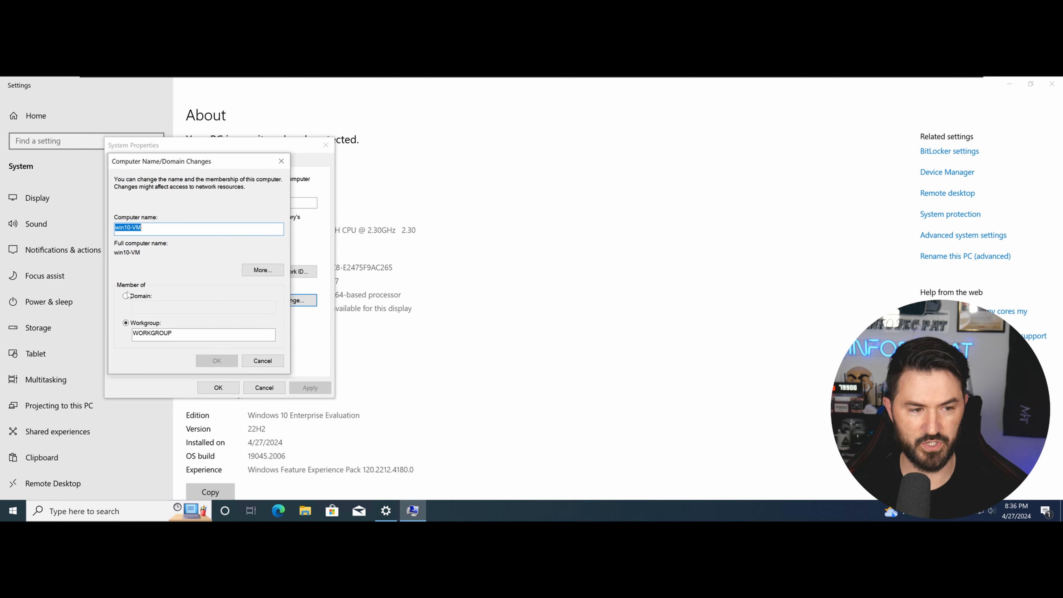
pyautogui.click(126, 296)
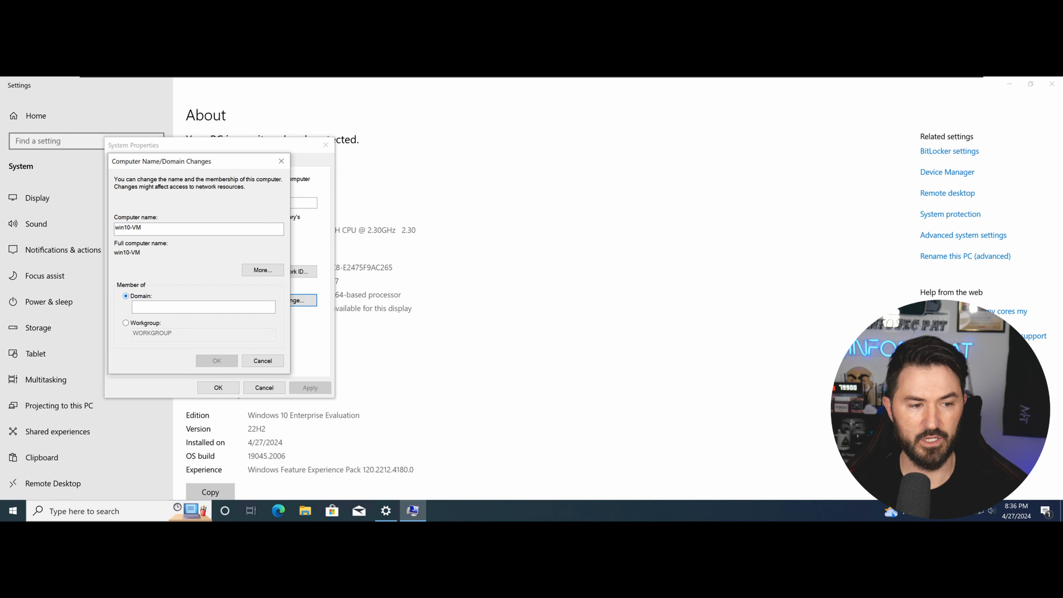
pyautogui.click(167, 306)
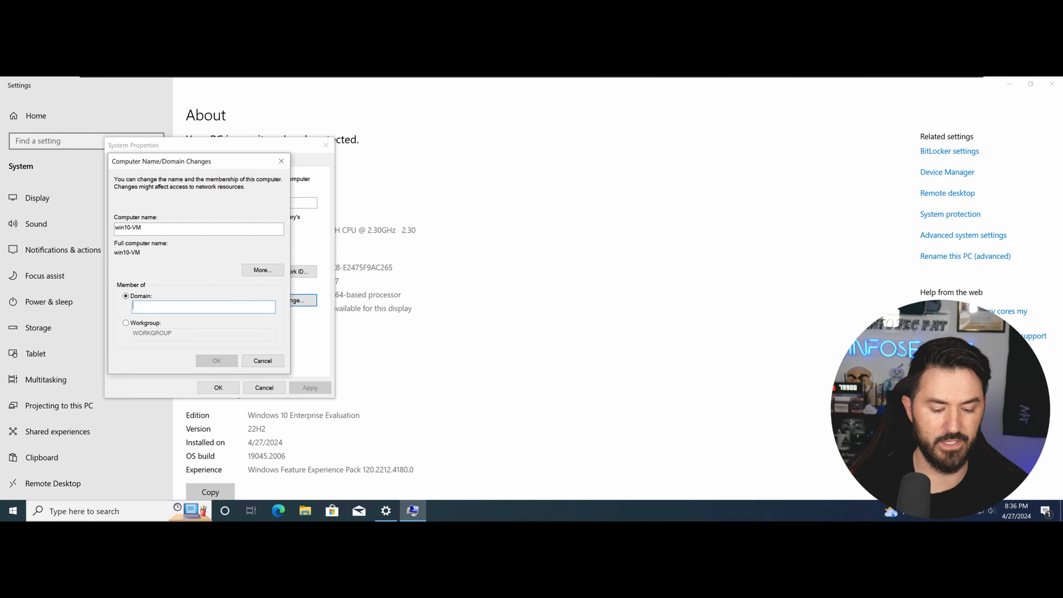
pyautogui.write('youtube.local')
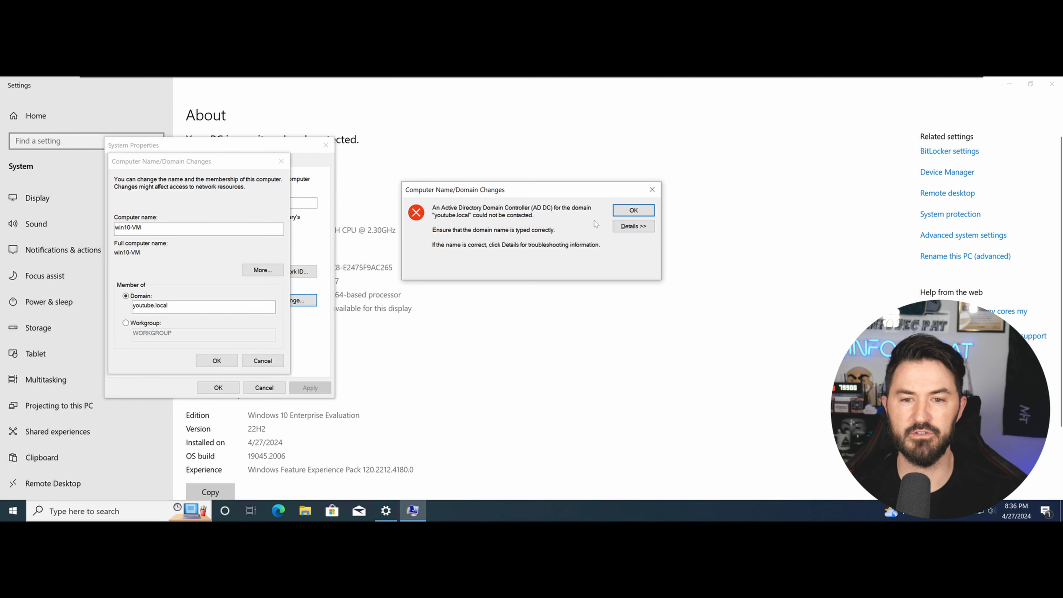
# Retry the youtube.local join, read the error details about the missing DNS SRV record, then close it.
pyautogui.click(633, 209)
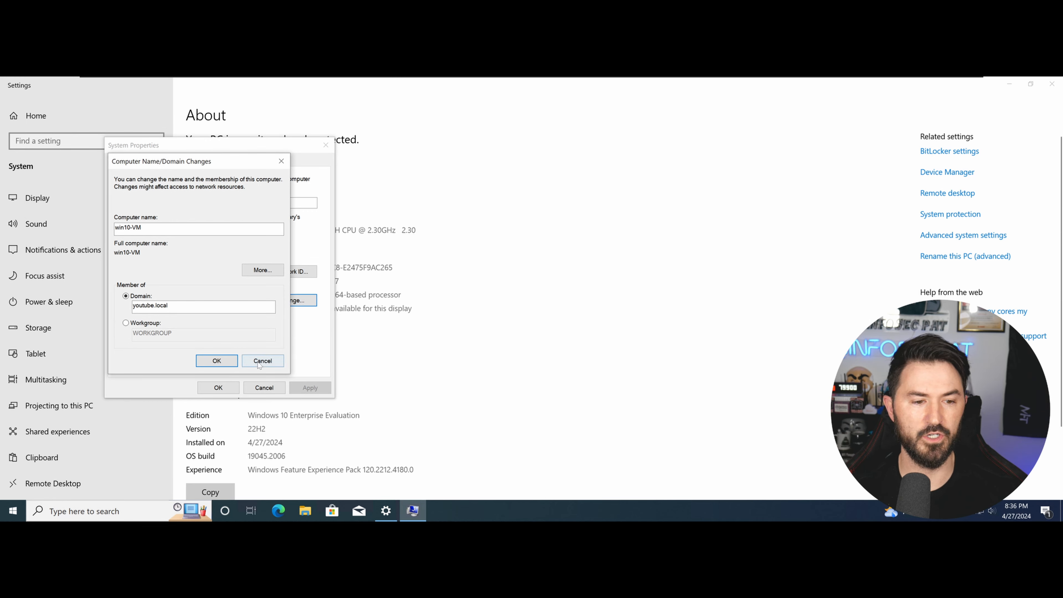
pyautogui.click(219, 362)
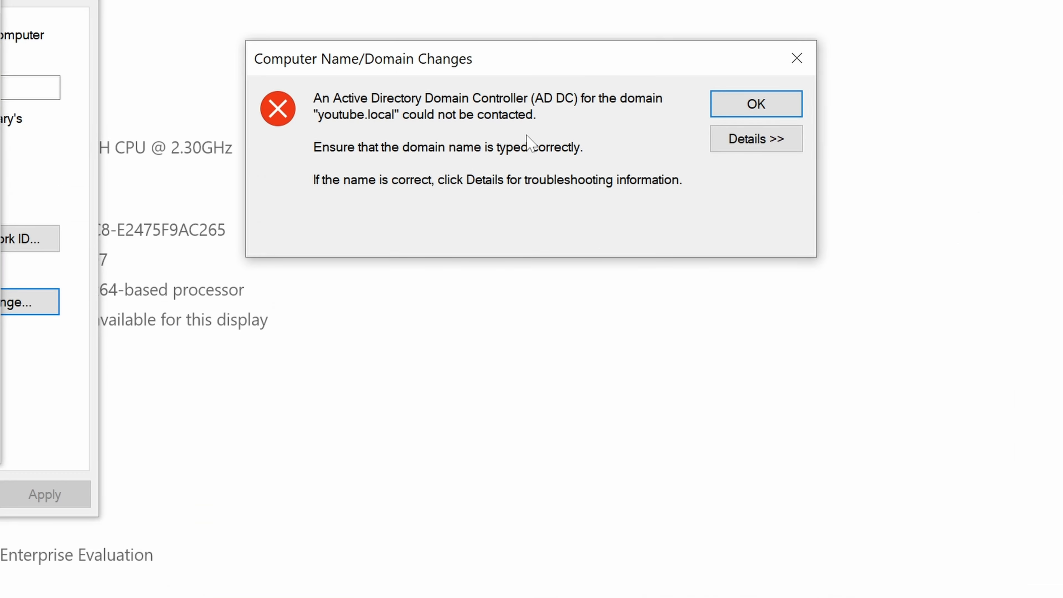
pyautogui.click(757, 142)
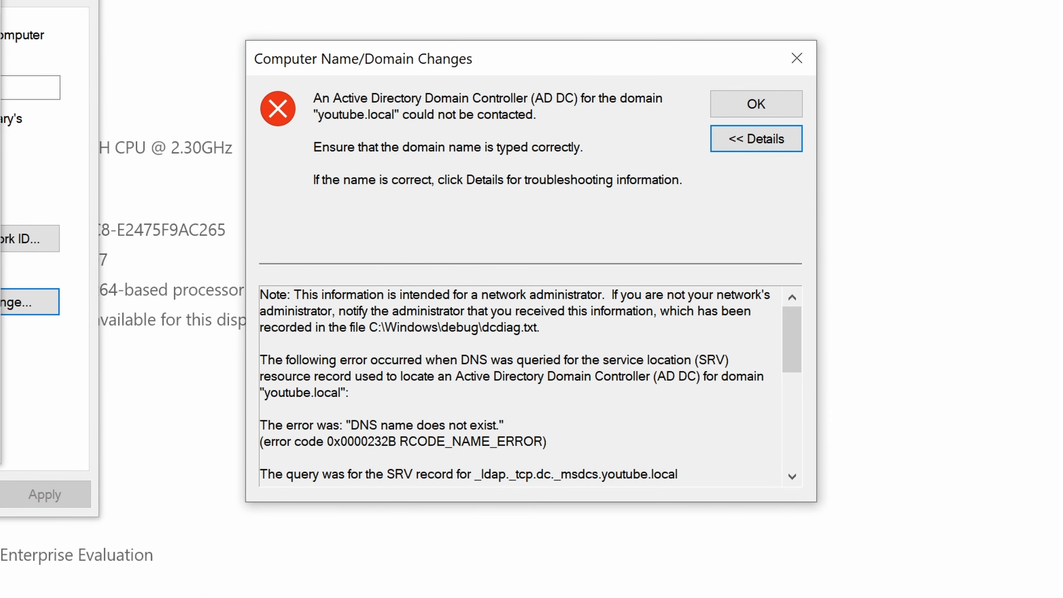
pyautogui.moveTo(318, 359); pyautogui.dragTo(574, 375)
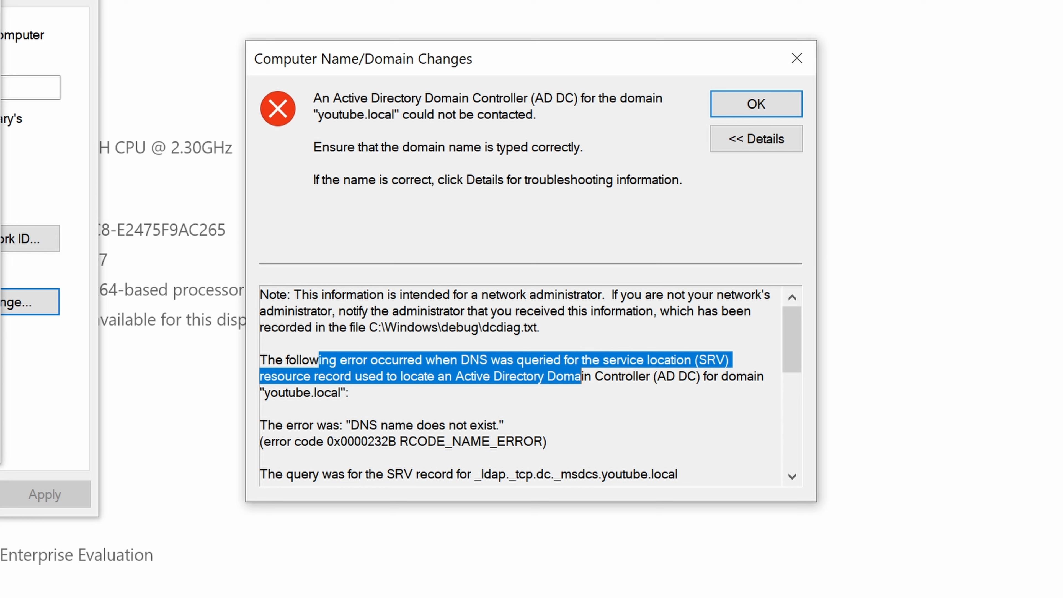
pyautogui.scroll(-3, 518, 385)
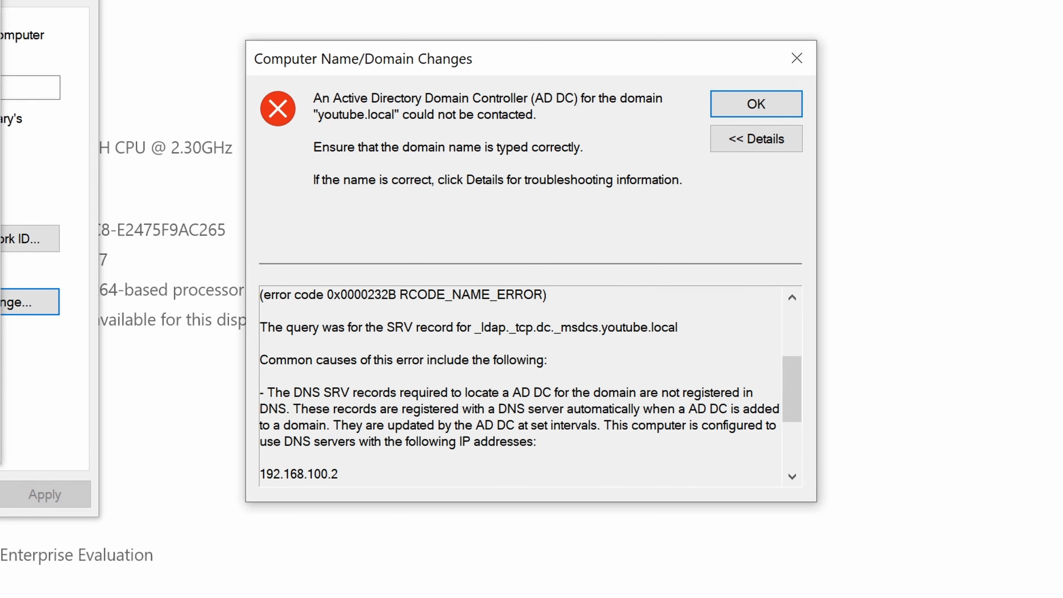
pyautogui.scroll(-3, 519, 385)
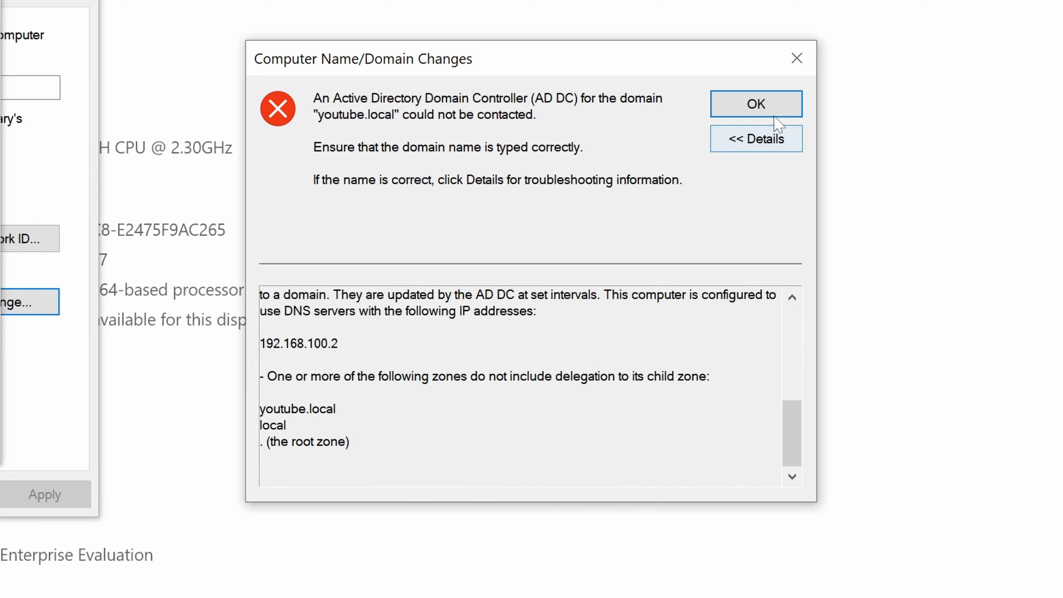
pyautogui.click(797, 58)
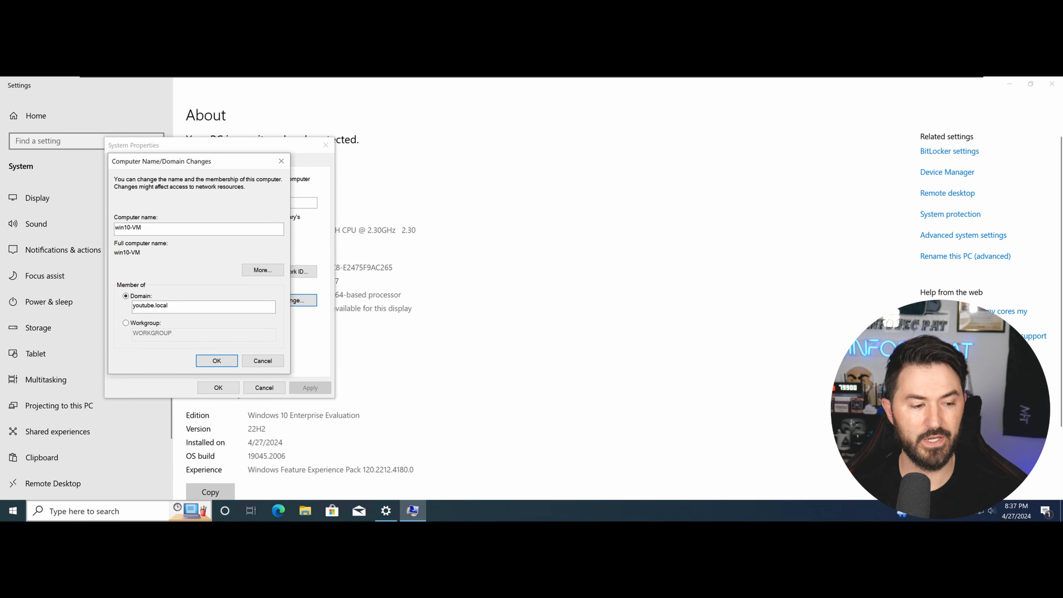
# Launch cmd, run ipconfig and copy the client's IPv4 address 192.168.100.140.
pyautogui.rightClick(13, 511)
pyautogui.click(40, 457)
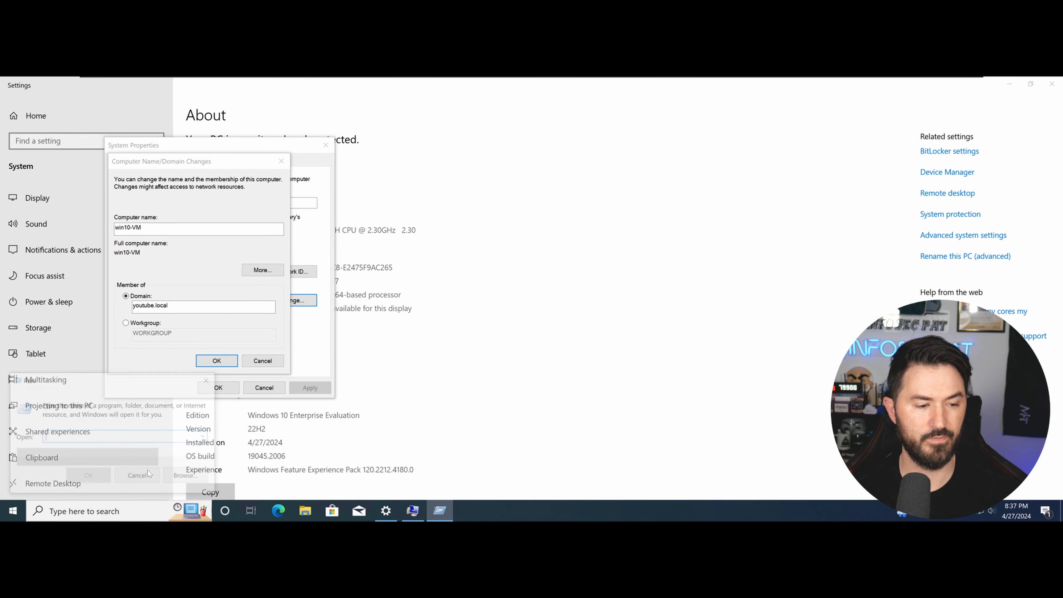
pyautogui.write('cmd')
pyautogui.press('Return')
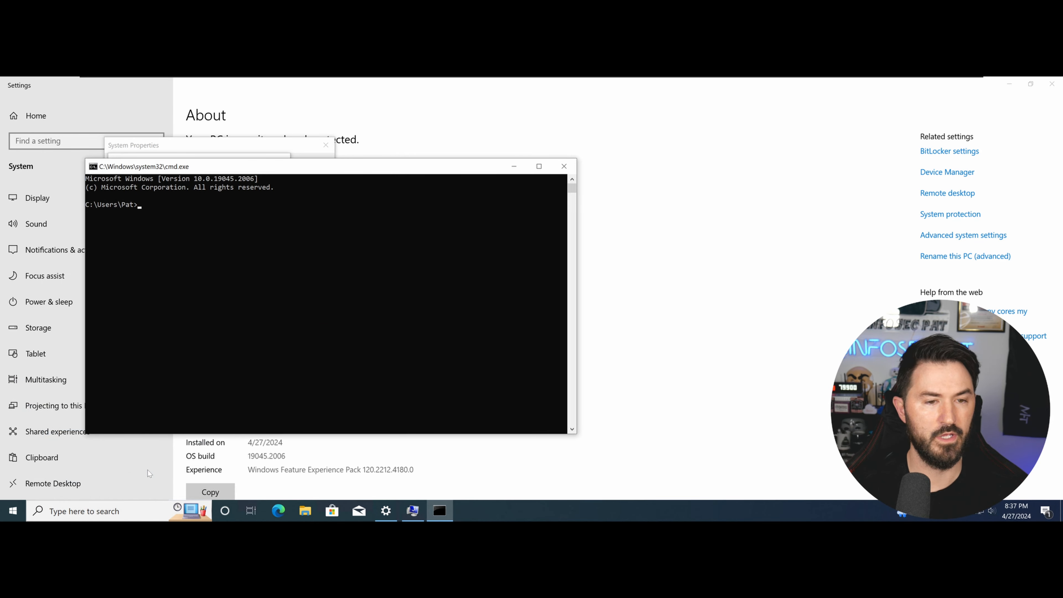
pyautogui.write('ipconfig')
pyautogui.press('Return')
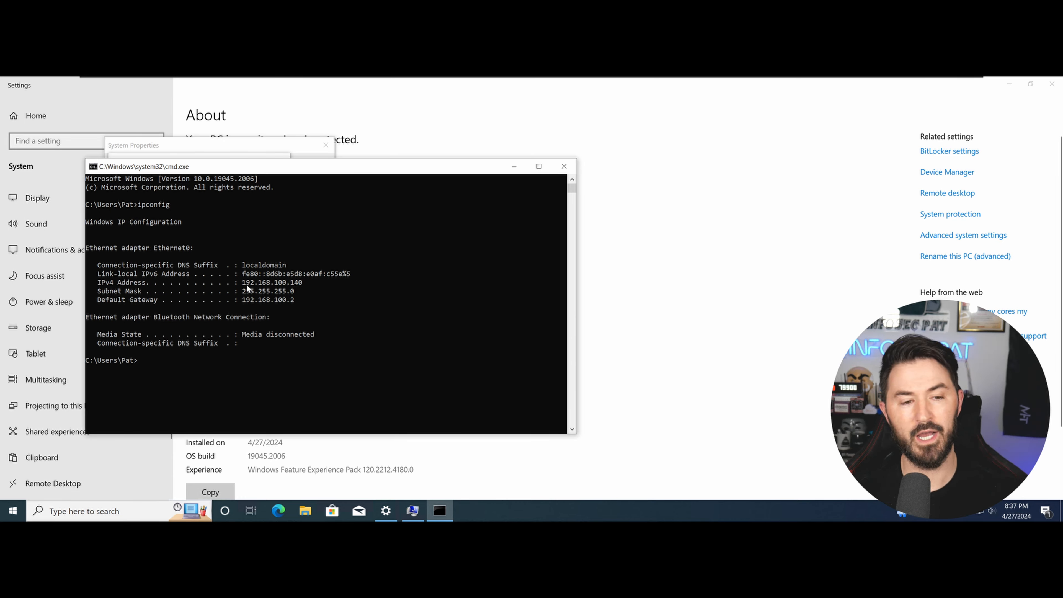
pyautogui.moveTo(242, 283); pyautogui.dragTo(326, 283)
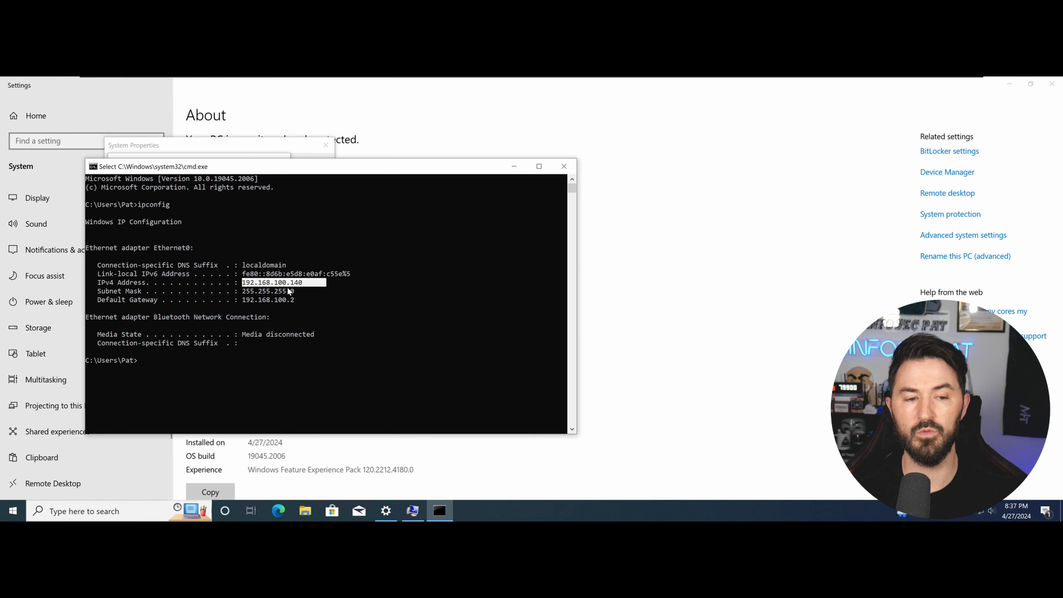
pyautogui.hotkey('ctrl', 'c')
# Run nslookup to confirm the default DNS server is 192.168.100.2, then exit it.
pyautogui.write('nsl')
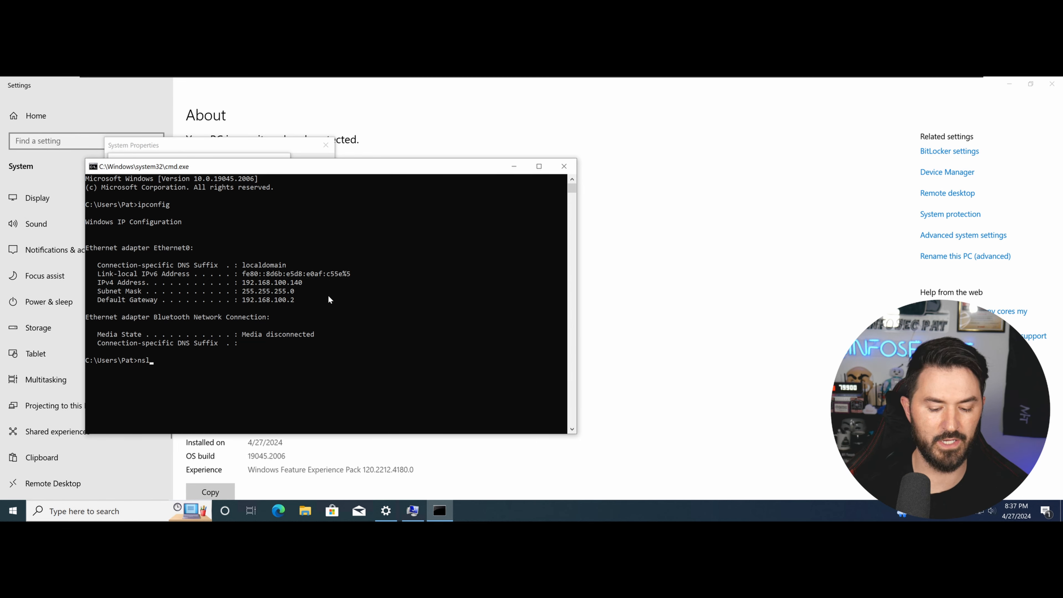
pyautogui.write('ookup')
pyautogui.press('Return')
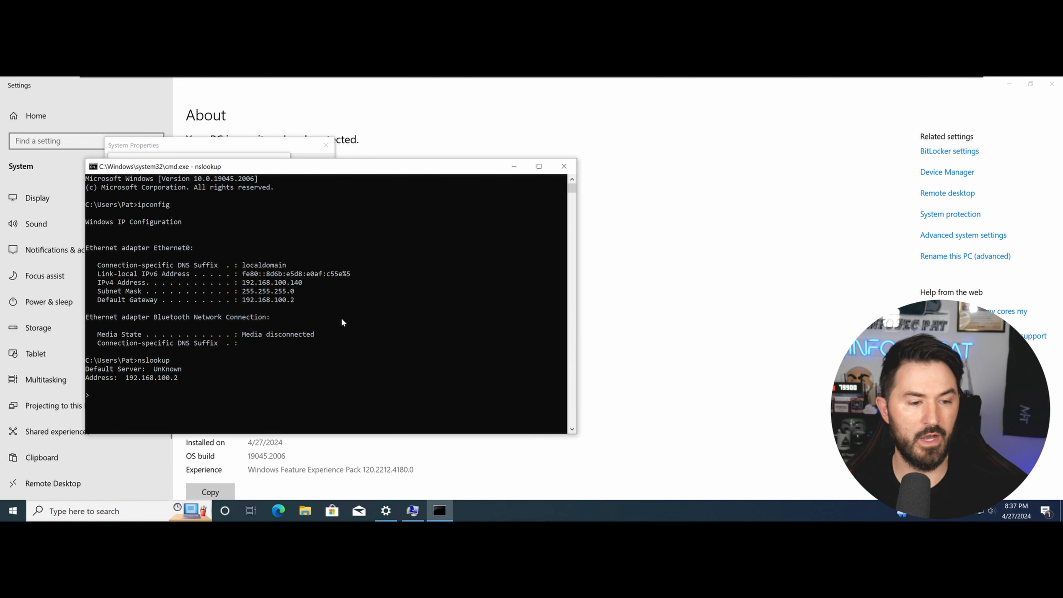
pyautogui.doubleClick(160, 377)
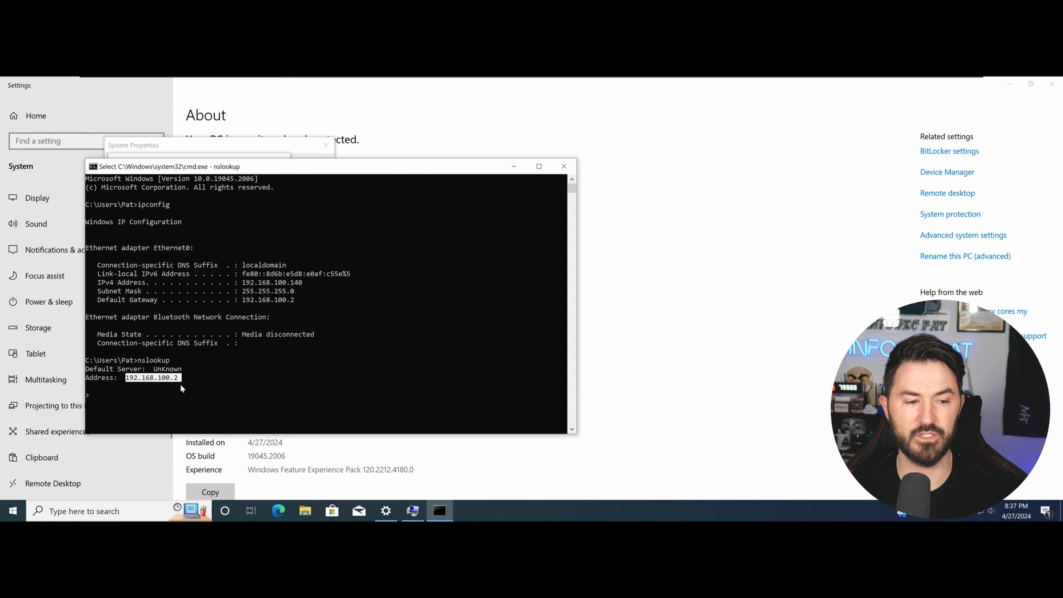
pyautogui.doubleClick(292, 299)
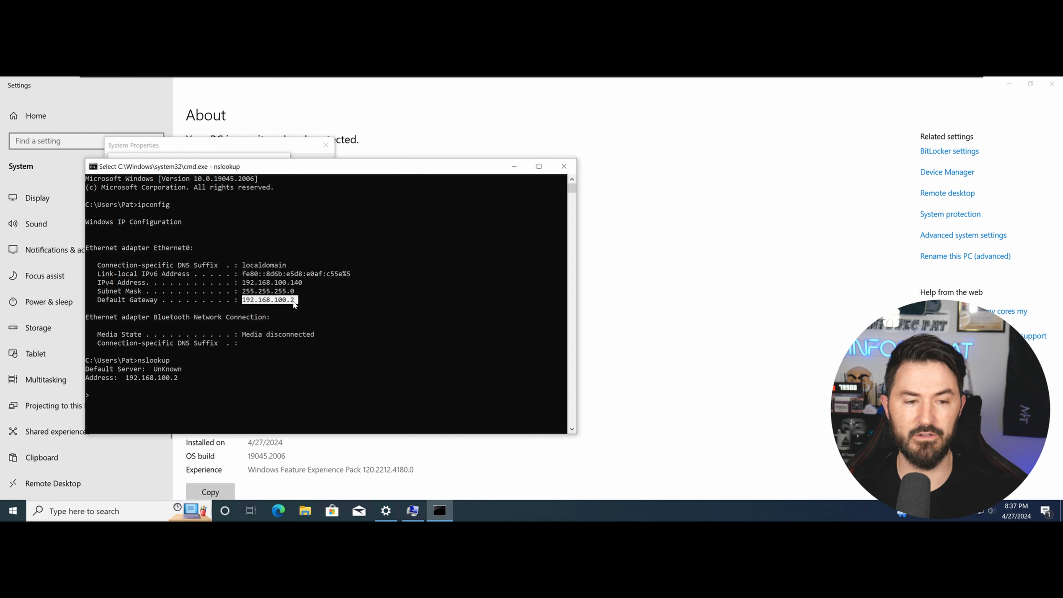
pyautogui.click(401, 317)
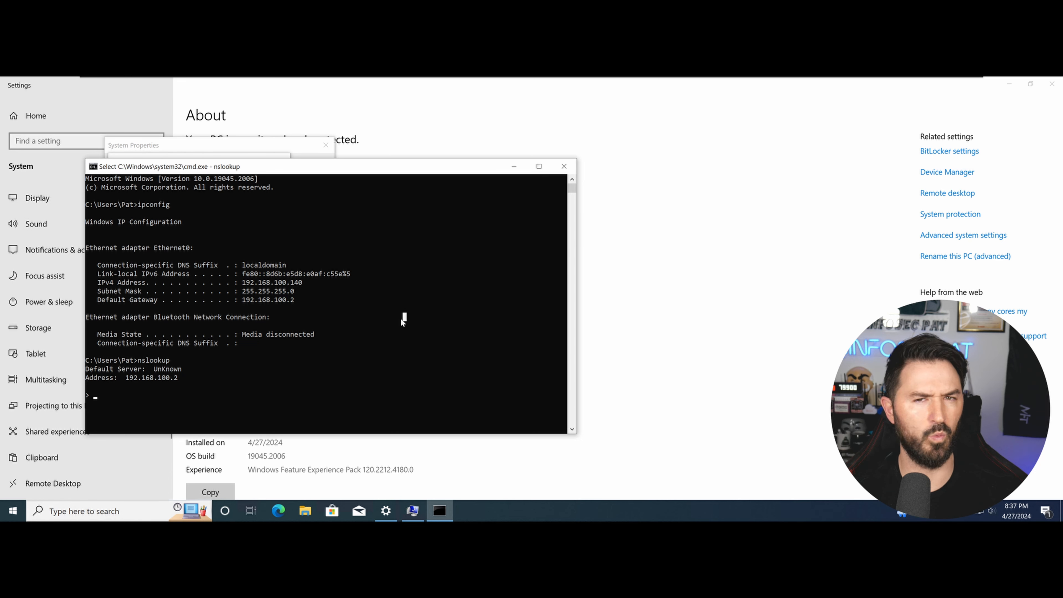
pyautogui.write('exit')
pyautogui.press('Return')
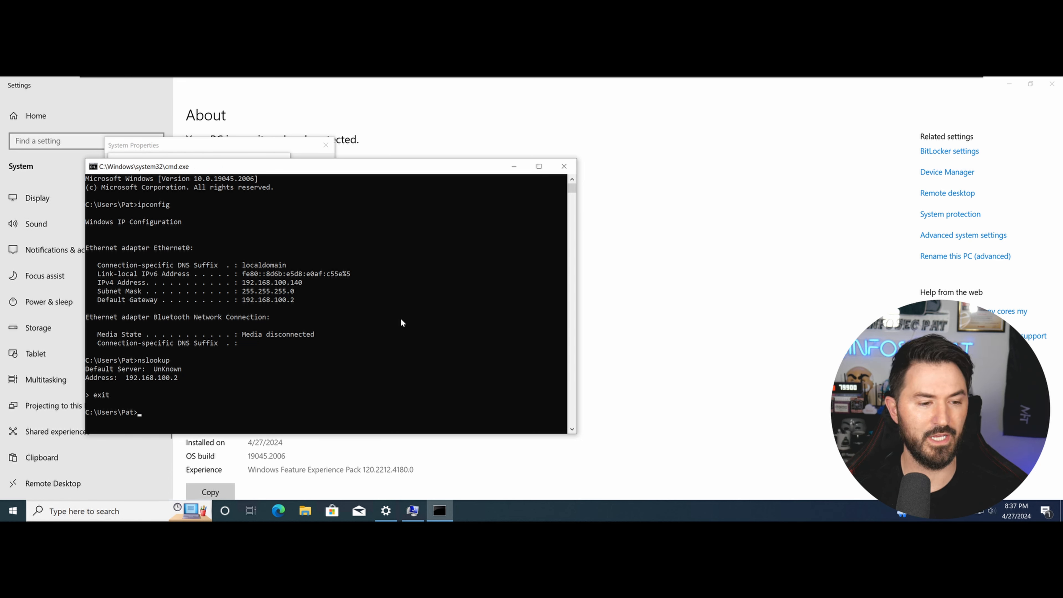
# Clear the console and run ipconfig /all, marking the DNS Servers entry 192.168.100.2.
pyautogui.write('cls')
pyautogui.press('Return')
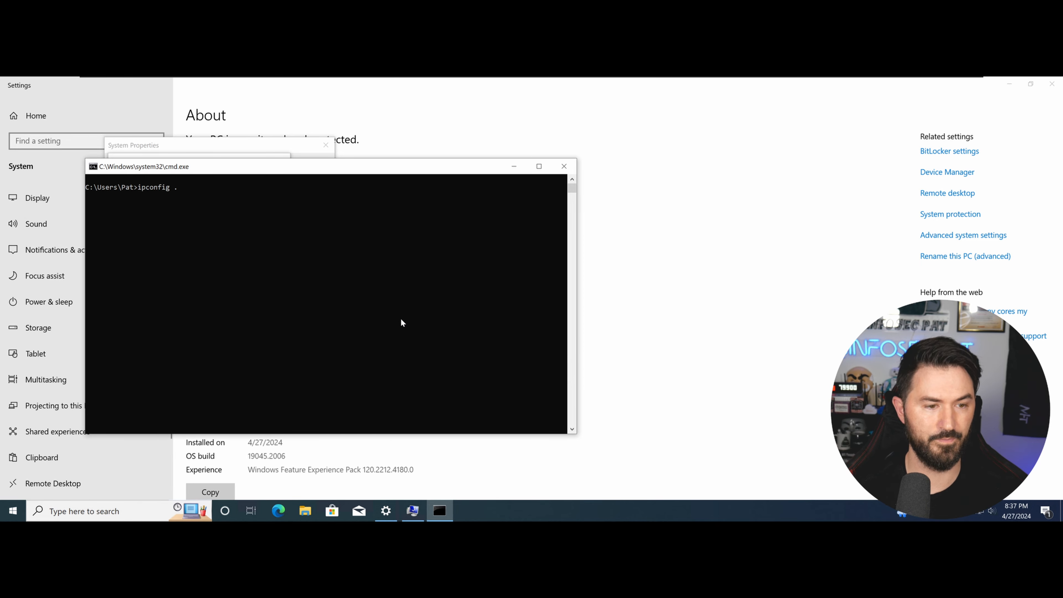
pyautogui.write('ipconfig /all')
pyautogui.press('Return')
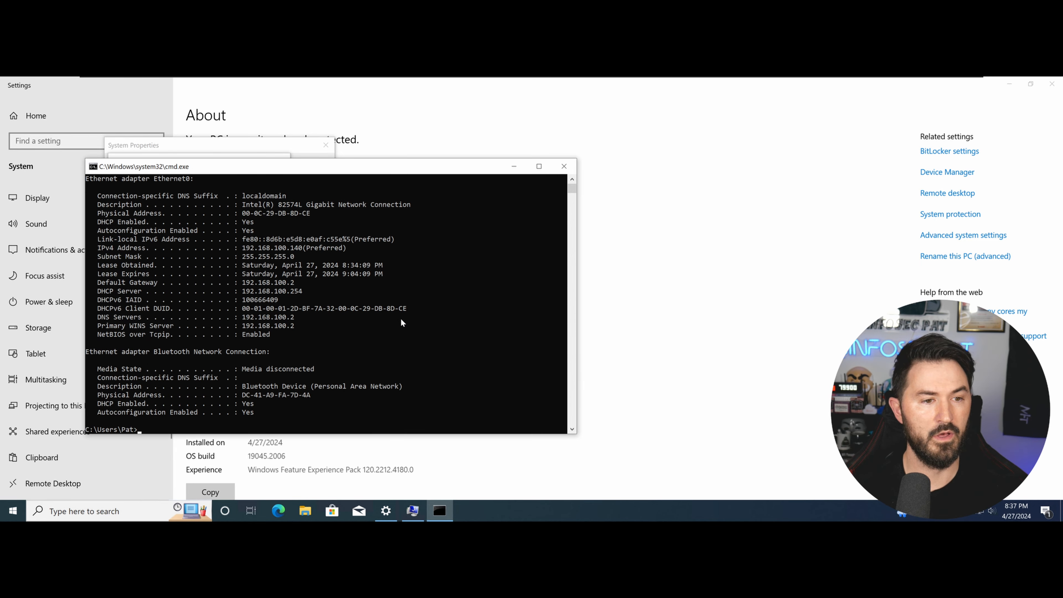
pyautogui.moveTo(143, 319); pyautogui.dragTo(278, 312)
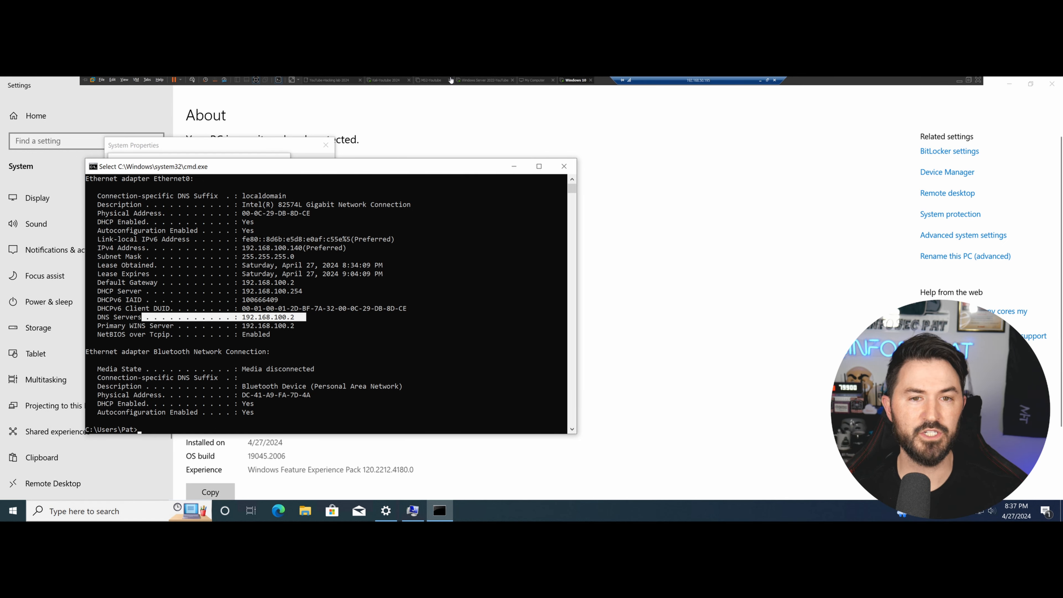
pyautogui.click(470, 82)
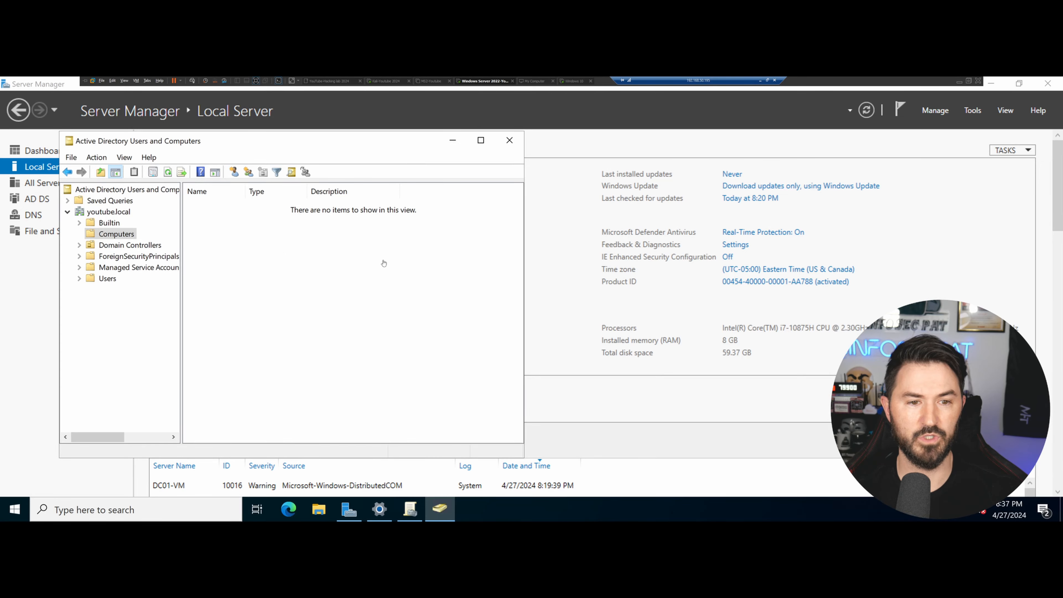
# In DNS Manager, expand DC01-VM's youtube.local forward lookup zone and select dc01-vm at 192.168.100.138.
pyautogui.click(977, 114)
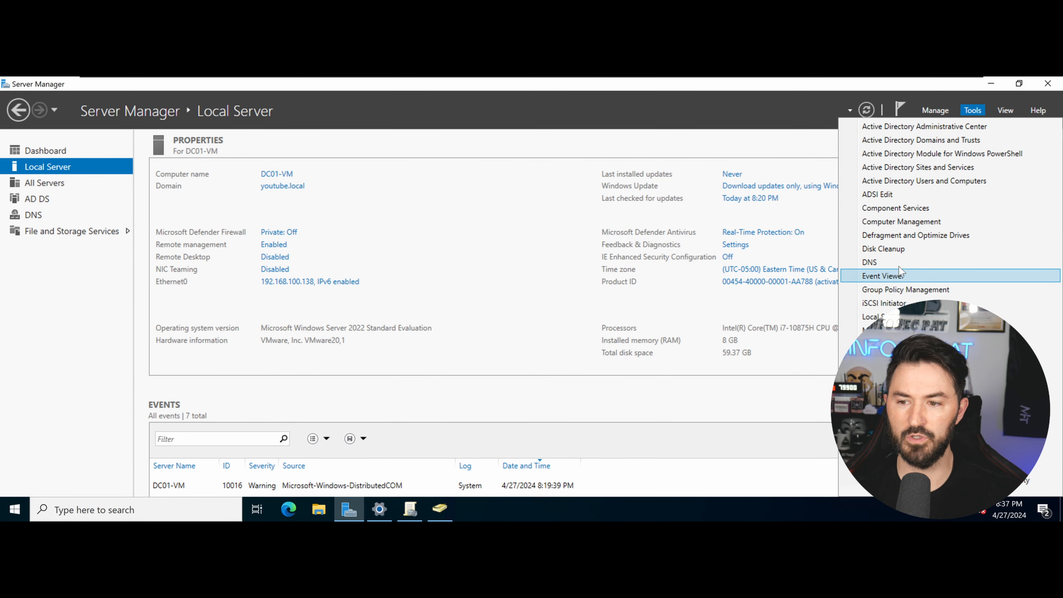
pyautogui.click(878, 262)
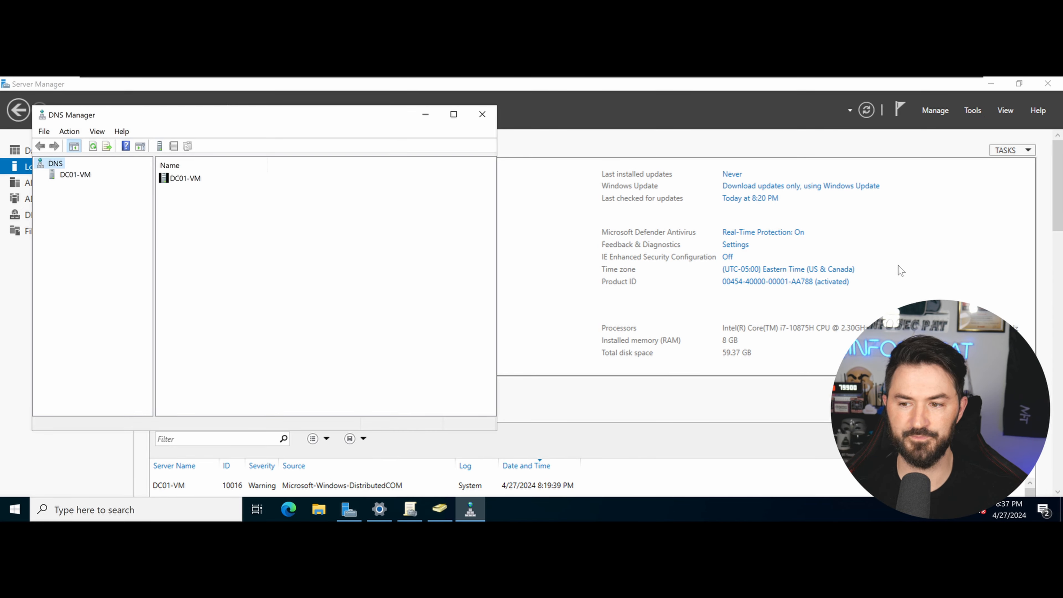
pyautogui.doubleClick(195, 179)
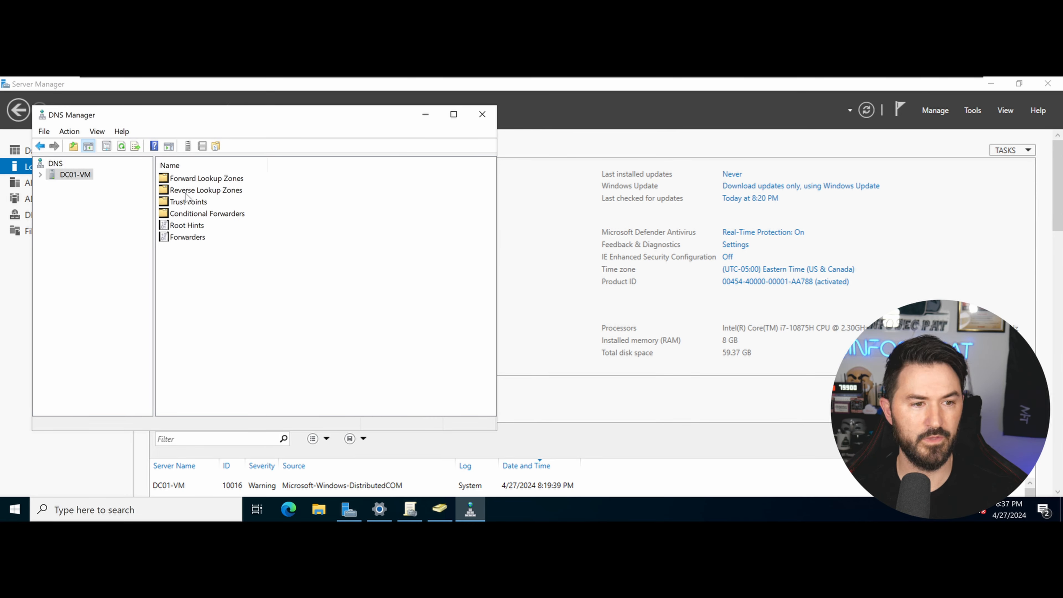
pyautogui.doubleClick(189, 179)
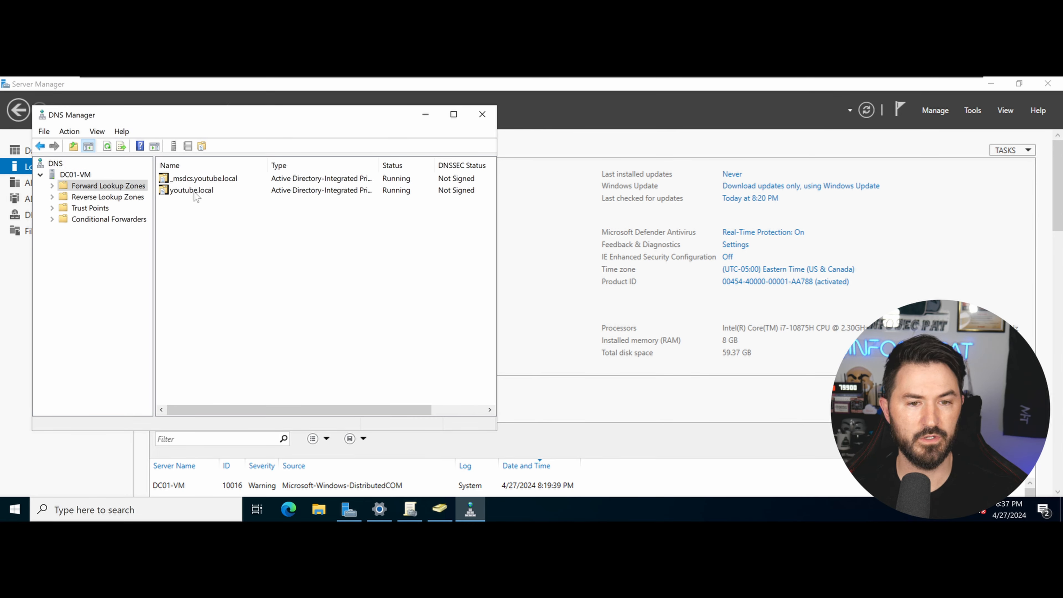
pyautogui.doubleClick(192, 191)
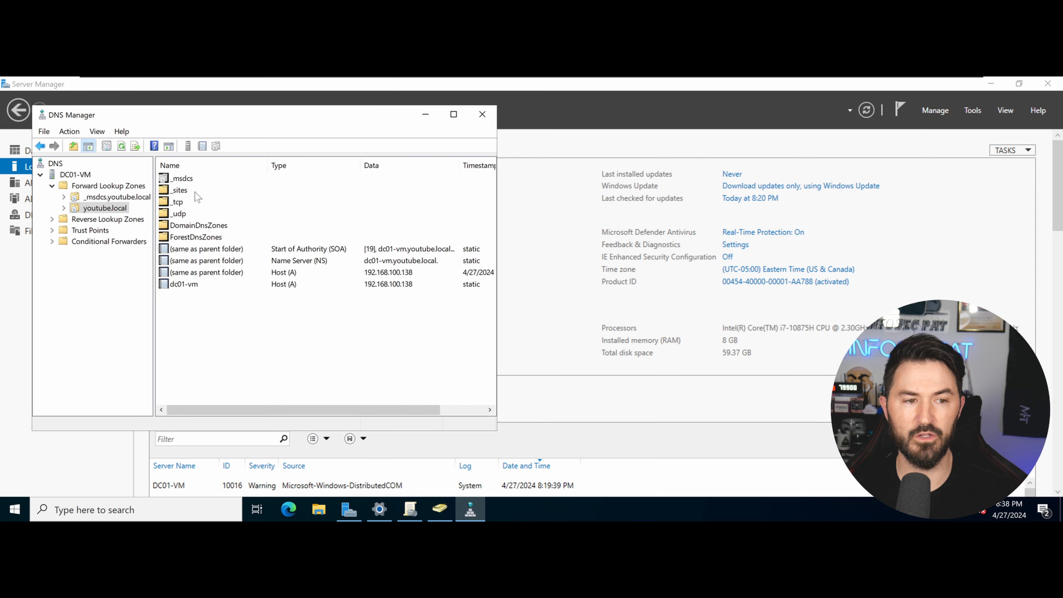
pyautogui.click(218, 286)
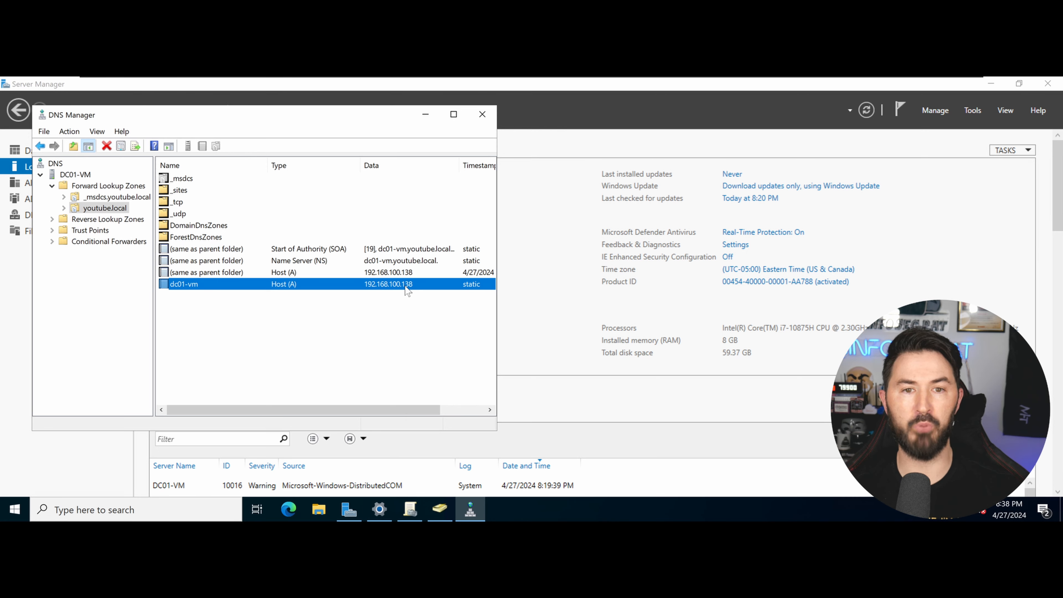
pyautogui.moveTo(554, 78)
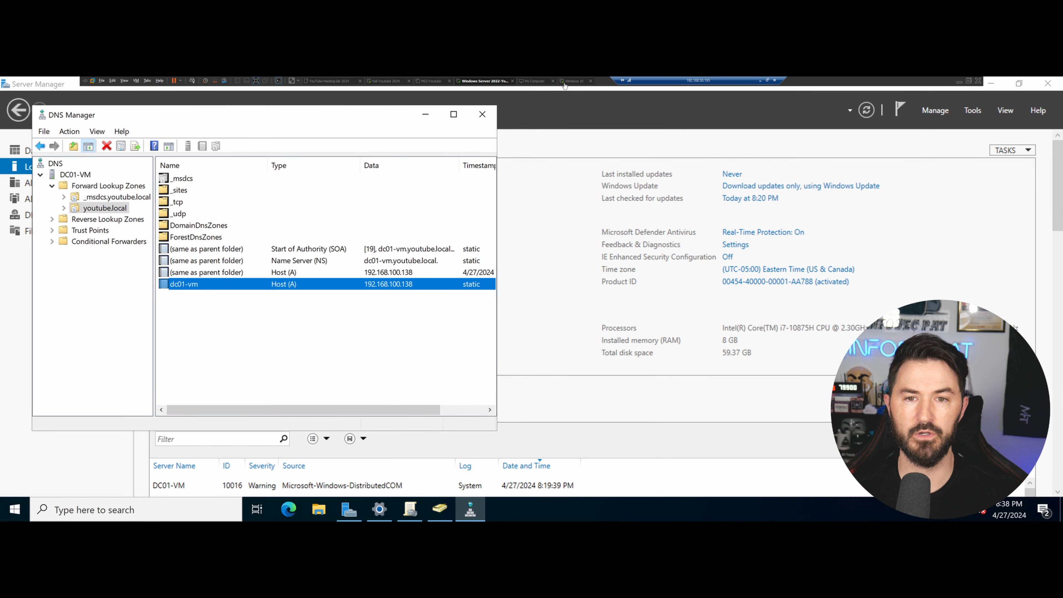
pyautogui.click(565, 82)
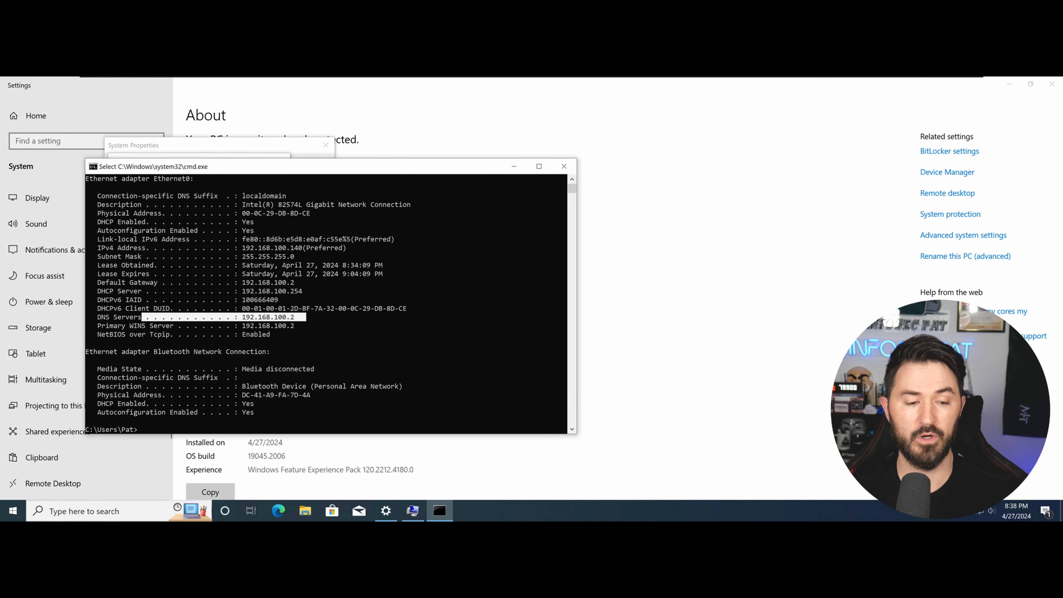
# Go to Network & Internet settings from the tray network icon and choose Change adapter options.
pyautogui.rightClick(984, 510)
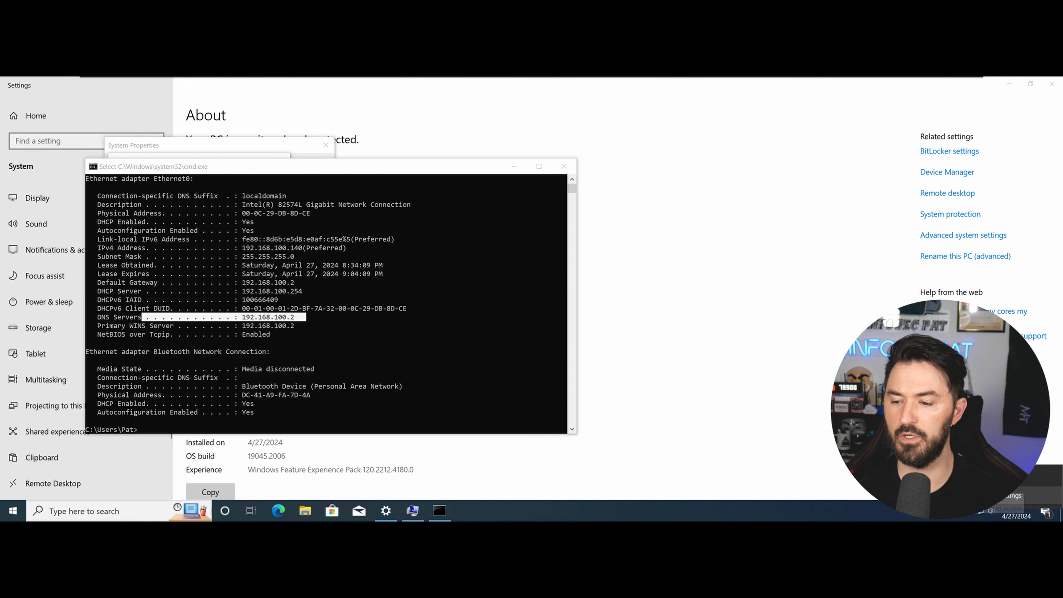
pyautogui.click(981, 496)
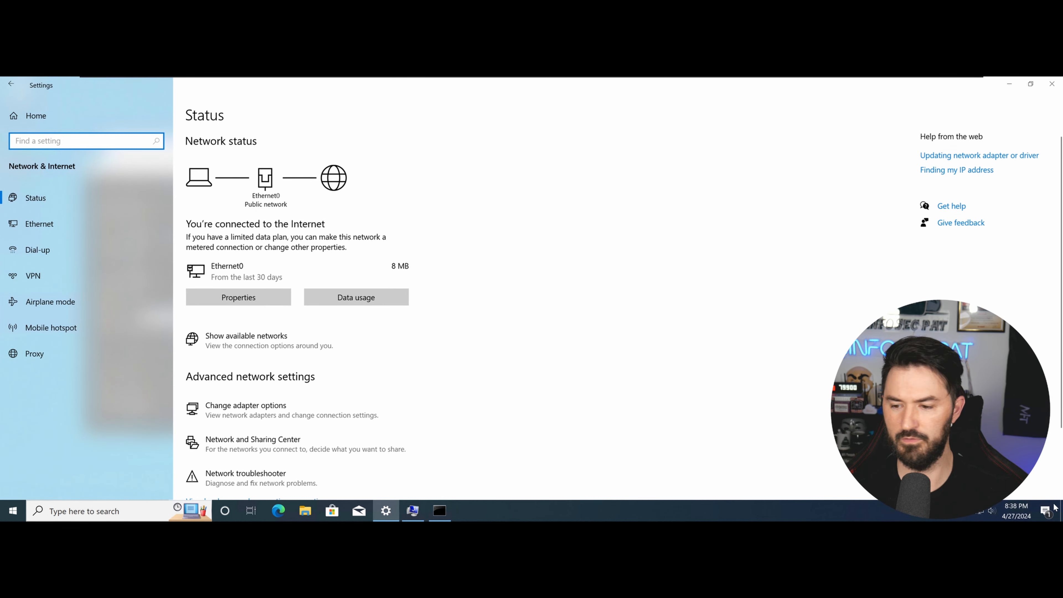
pyautogui.click(980, 512)
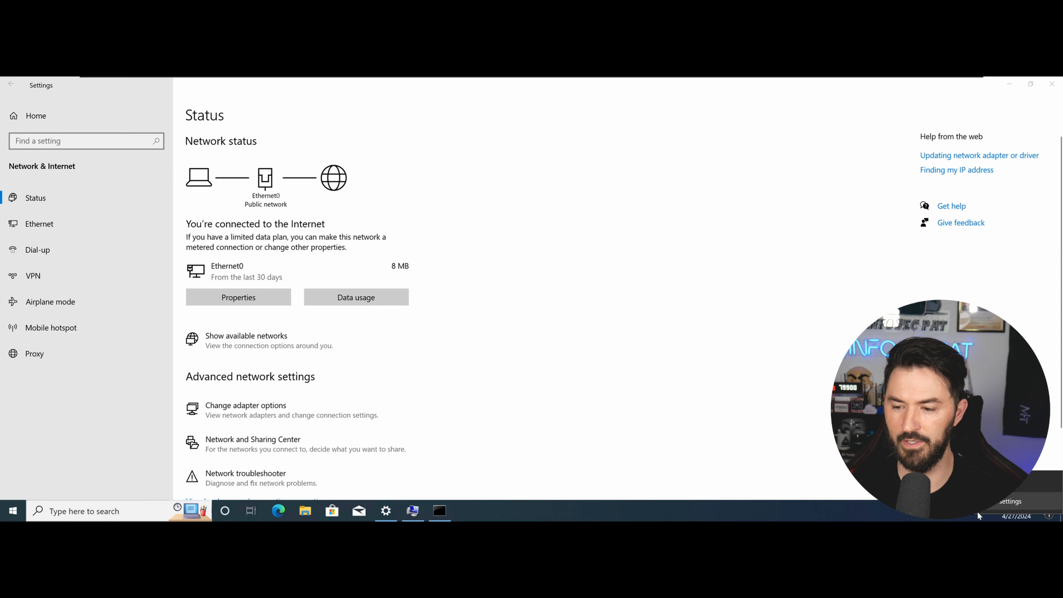
pyautogui.scroll(-2, 399, 354)
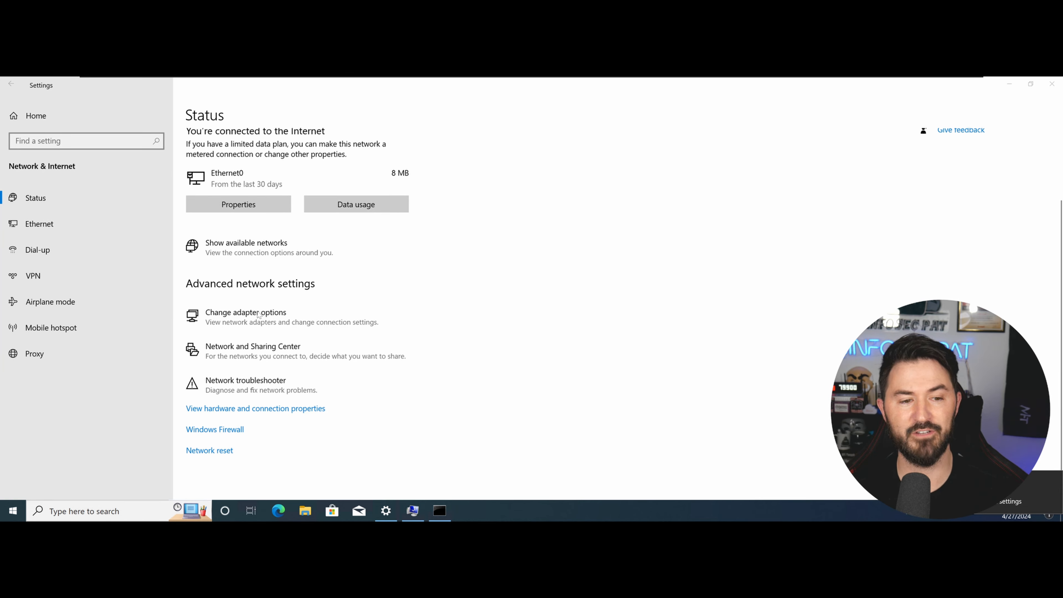
pyautogui.click(255, 321)
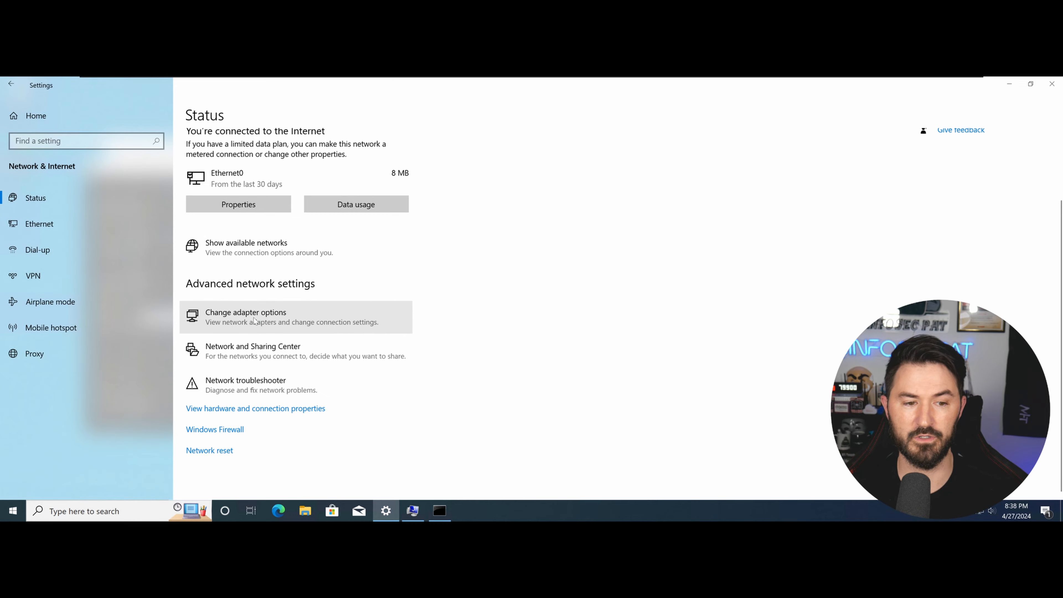
# Review Ethernet0's details: IPv4 192.168.100.140, DHCP server 192.168.100.254, DNS server 192.168.100.2.
pyautogui.doubleClick(402, 197)
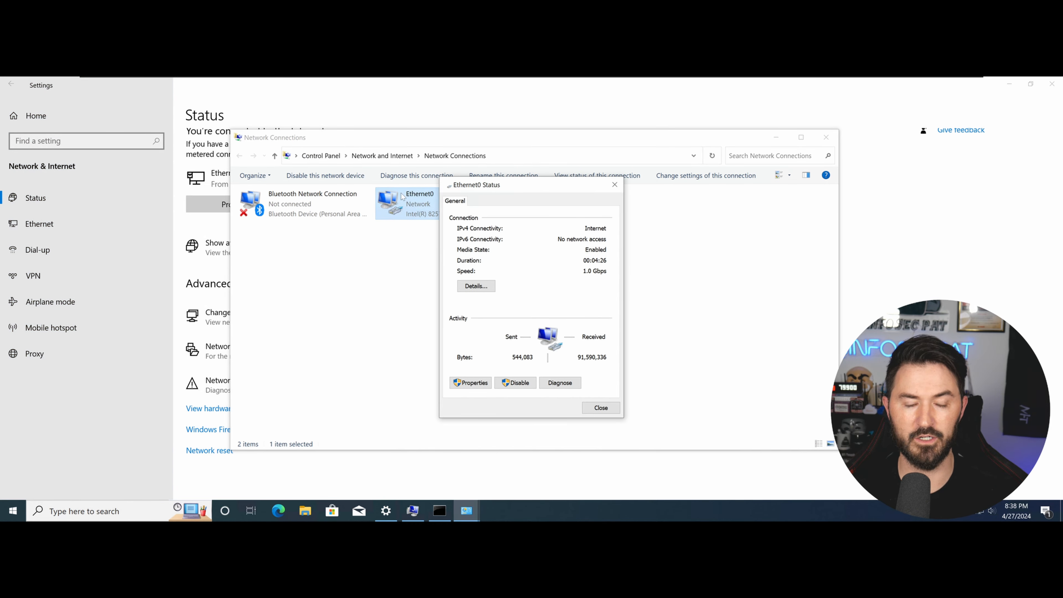
pyautogui.click(475, 286)
pyautogui.click(544, 273)
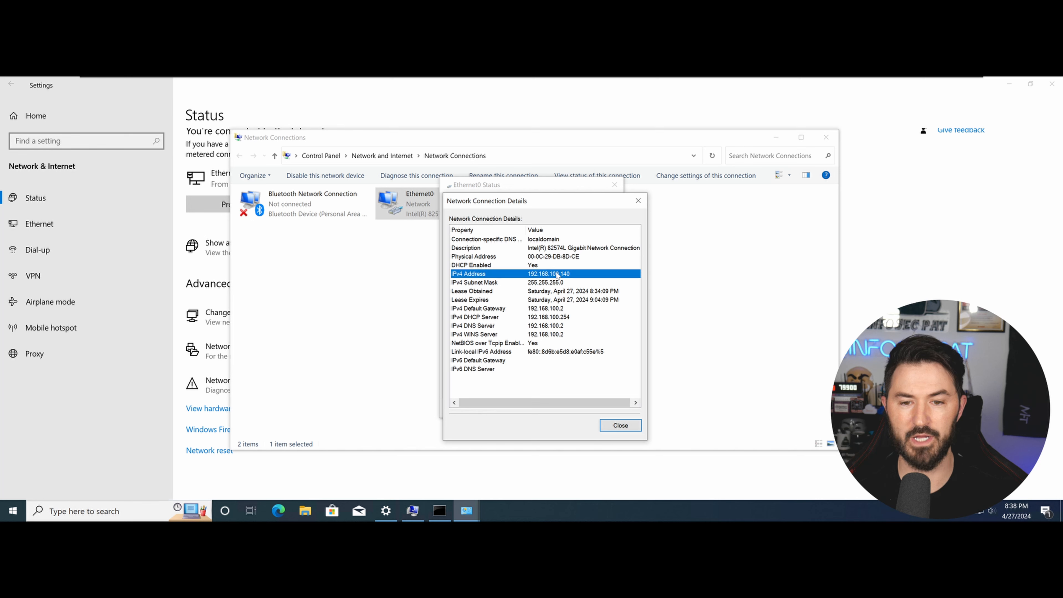
pyautogui.click(544, 317)
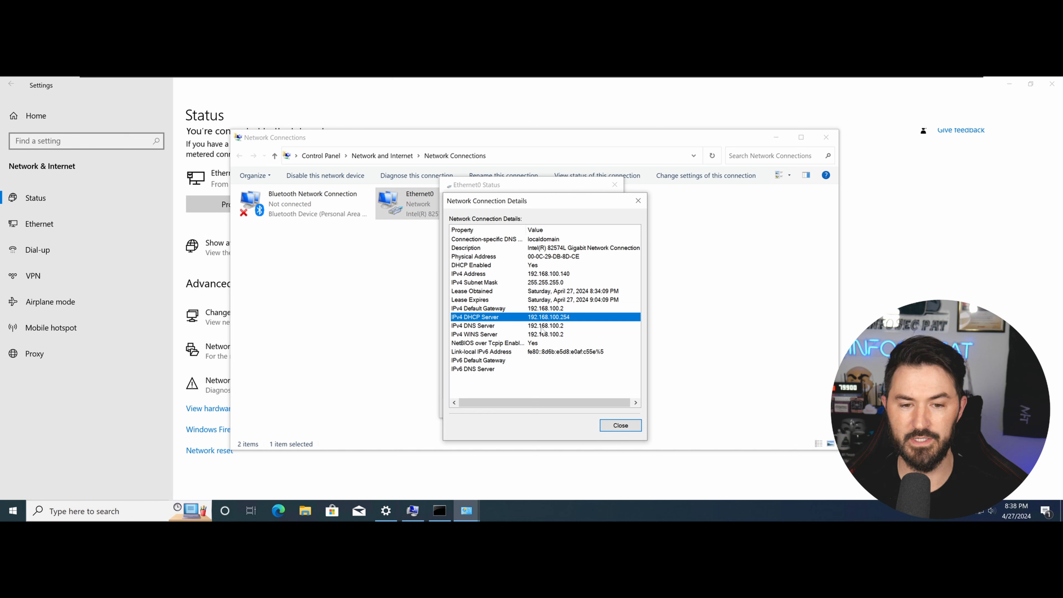
pyautogui.click(544, 325)
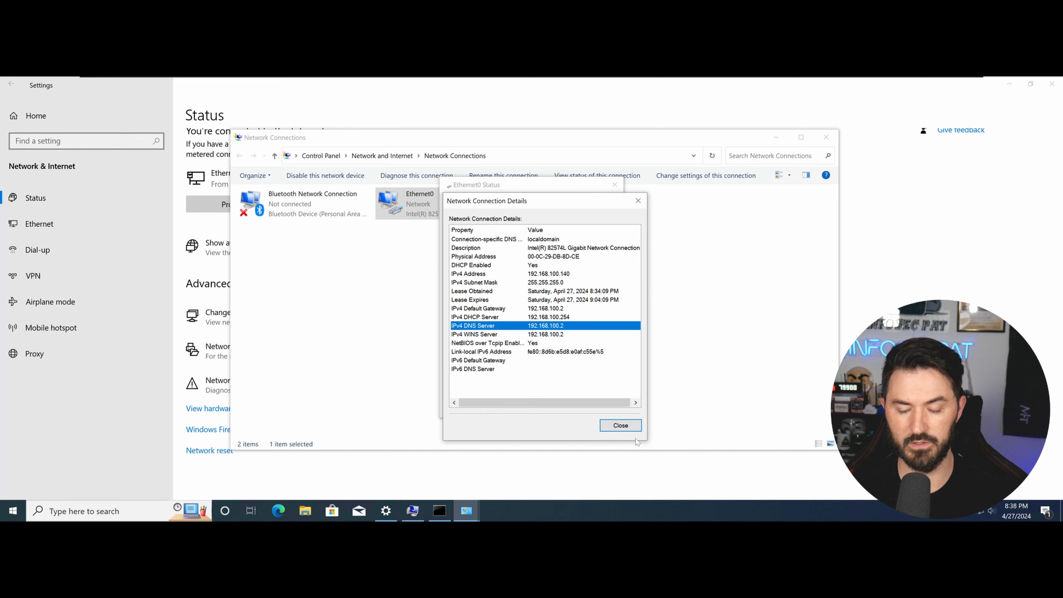
pyautogui.click(621, 426)
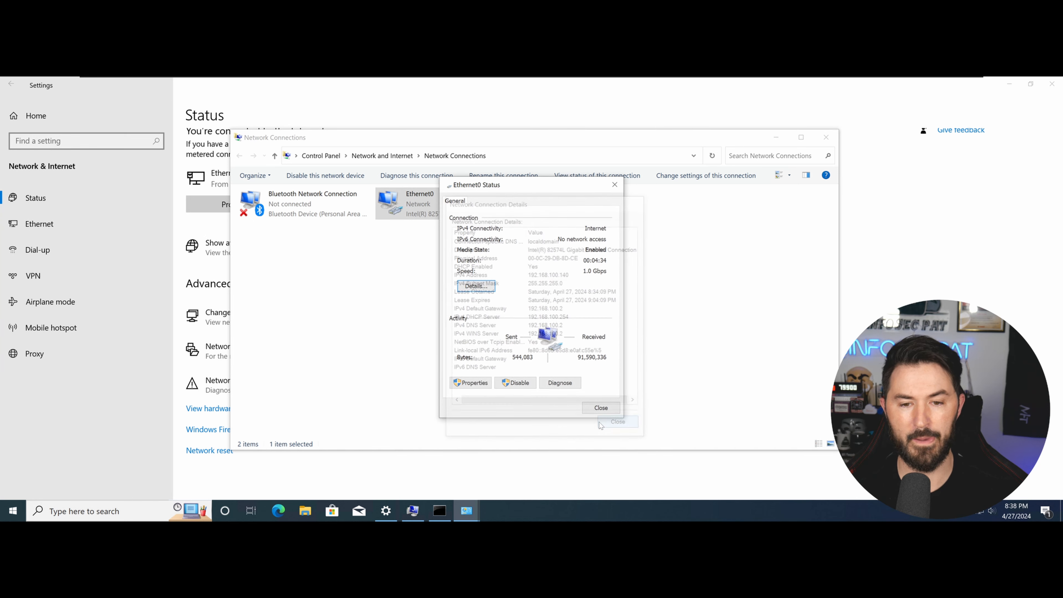
# Set Ethernet0's IPv4 DNS servers to 192.168.100.138 and 8.8.8.8 with validation, then close the windows.
pyautogui.click(471, 383)
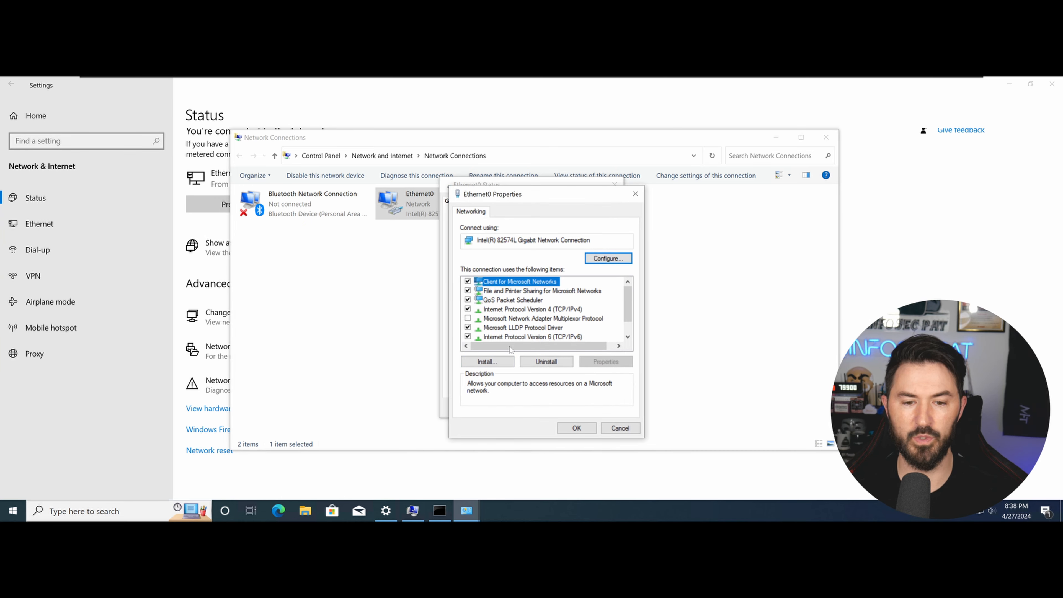
pyautogui.doubleClick(519, 309)
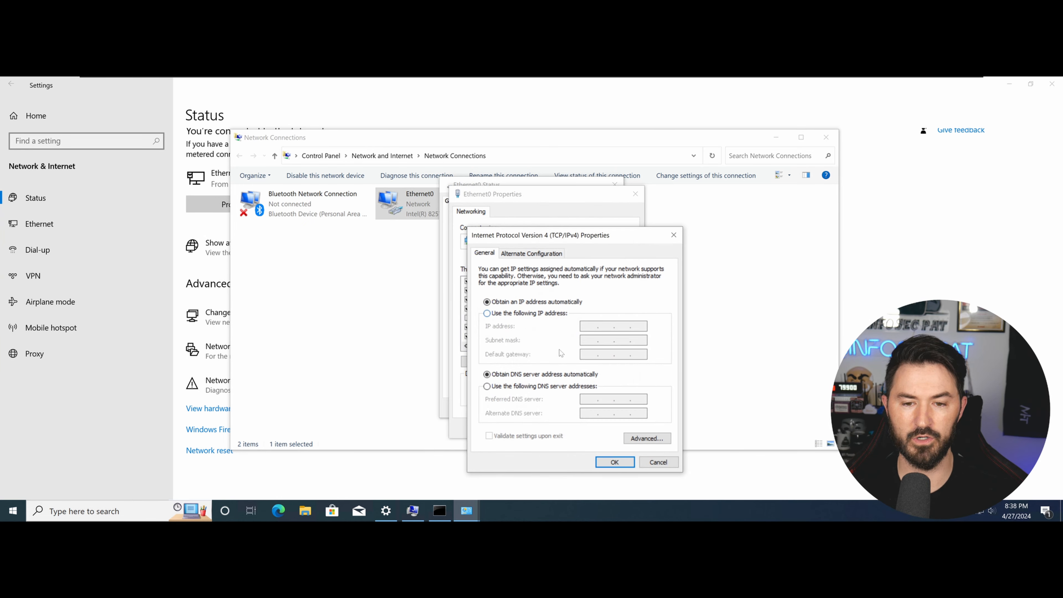
pyautogui.click(530, 386)
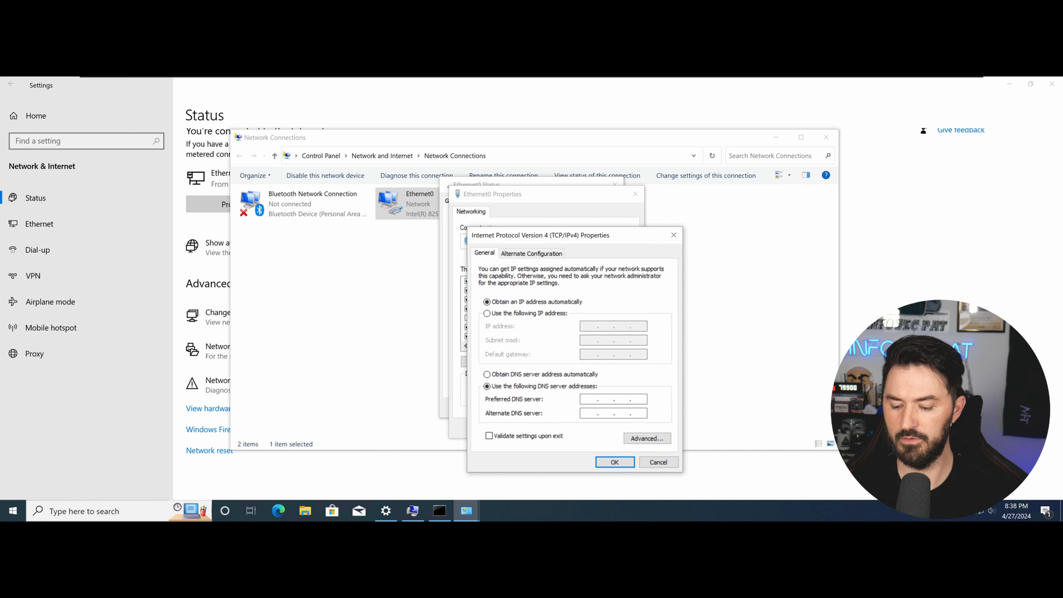
pyautogui.write('92.168.100.')
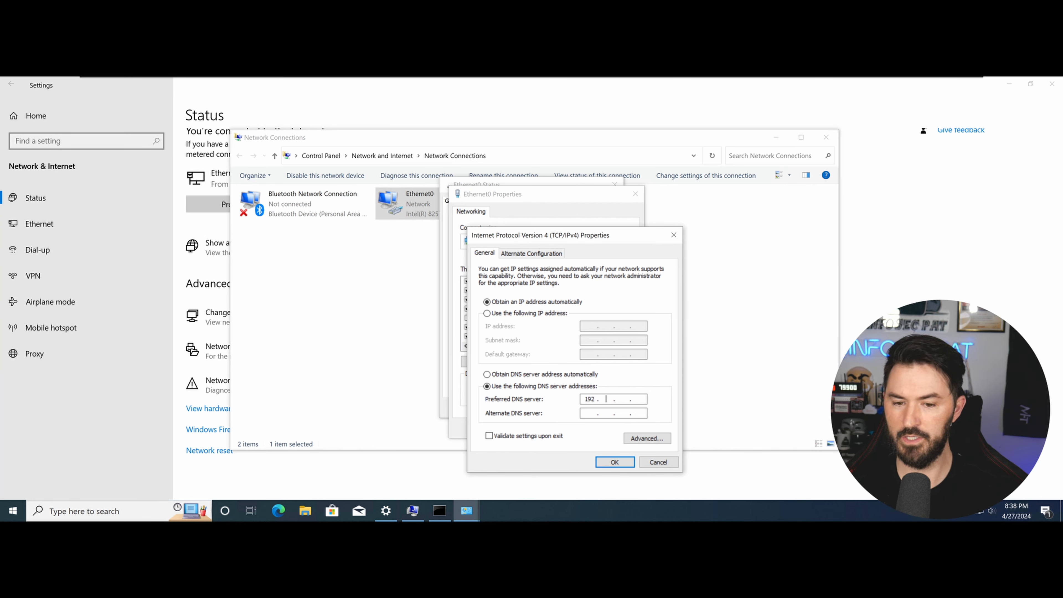
pyautogui.write('138')
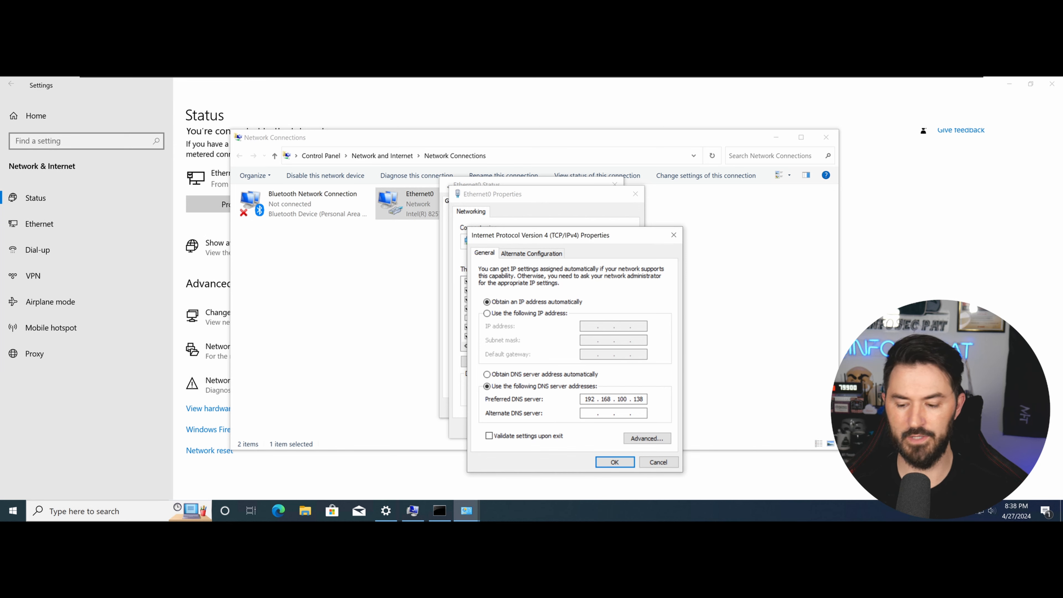
pyautogui.write('8.8.8')
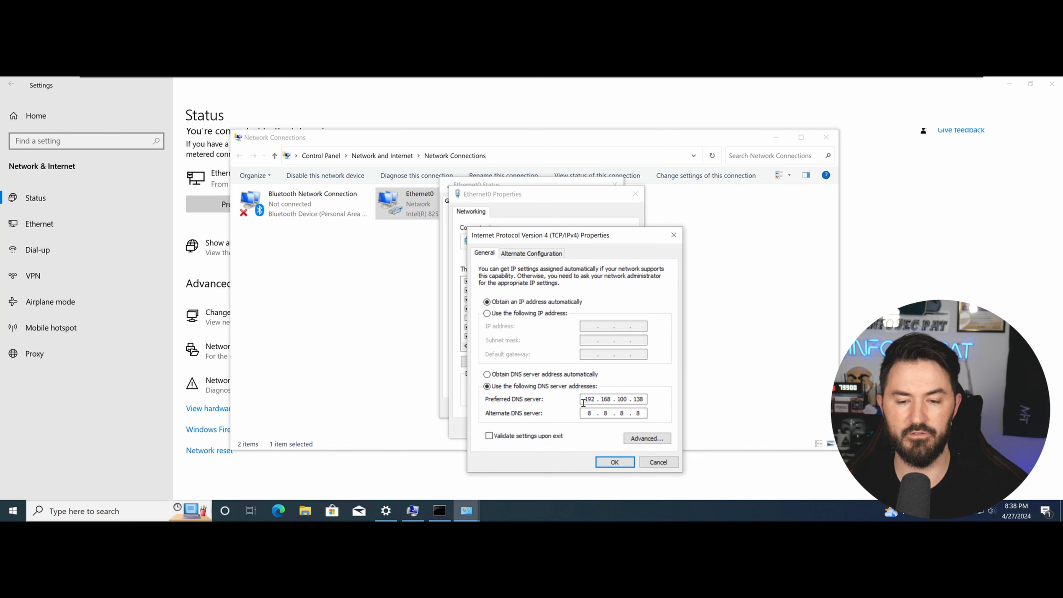
pyautogui.click(543, 436)
pyautogui.click(624, 462)
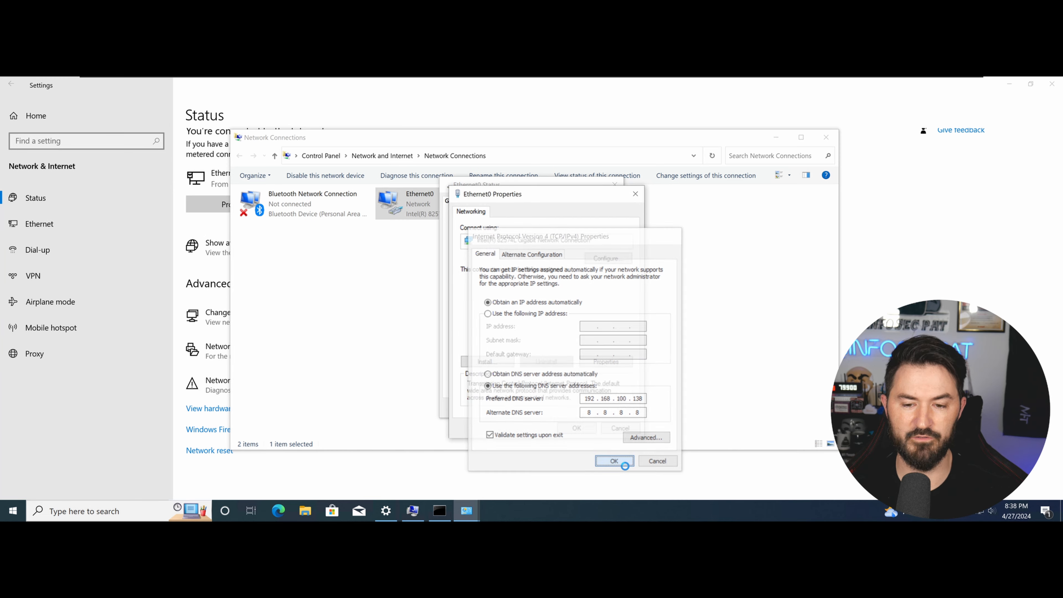
pyautogui.click(622, 431)
pyautogui.click(610, 411)
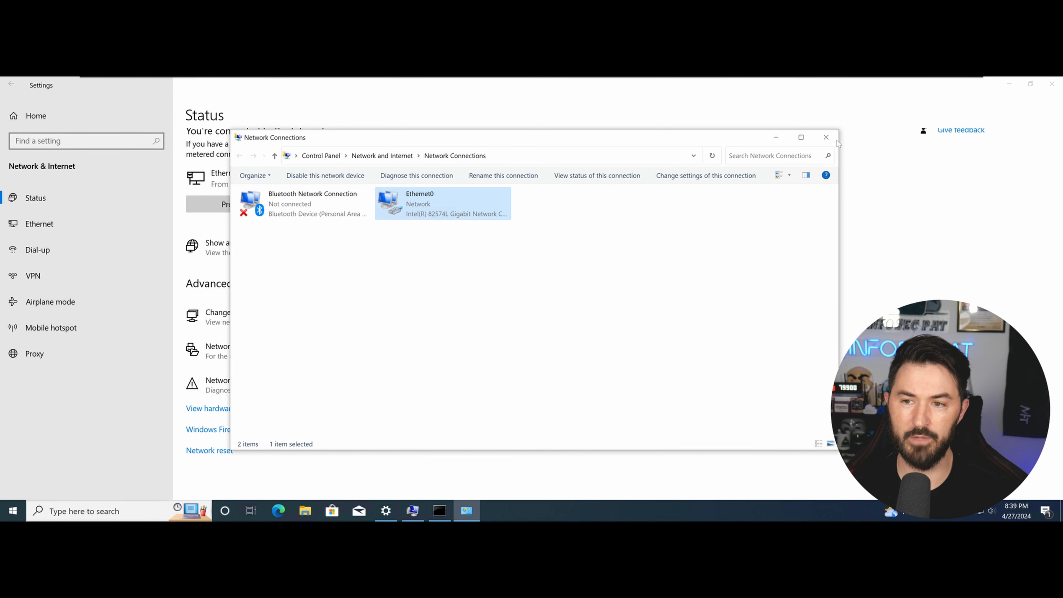
pyautogui.click(825, 137)
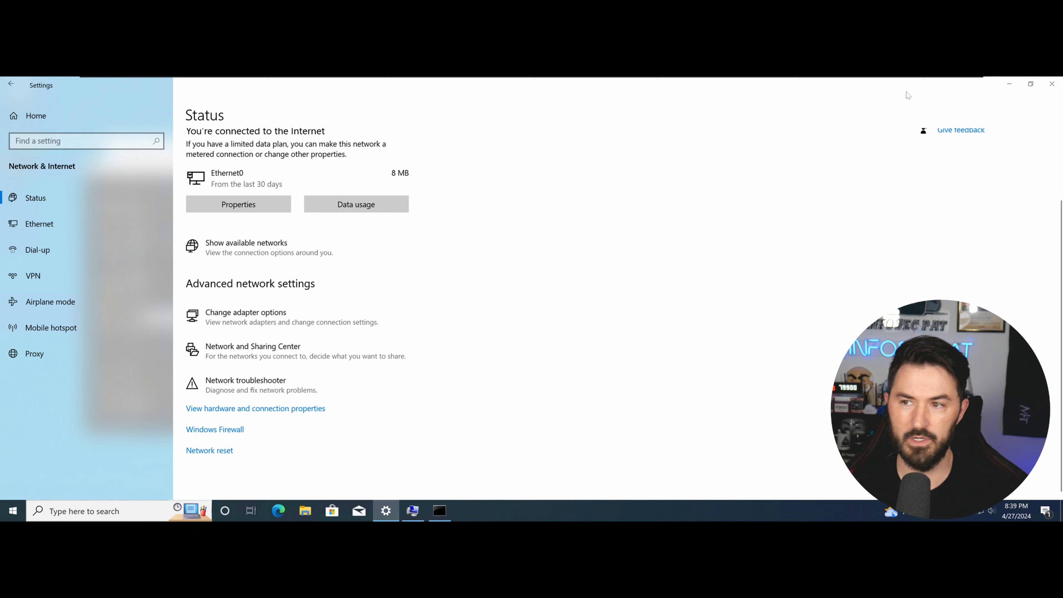
# Rerun ipconfig /all to verify the new DNS server 192.168.100.138, then close the console.
pyautogui.click(1052, 84)
pyautogui.click(444, 255)
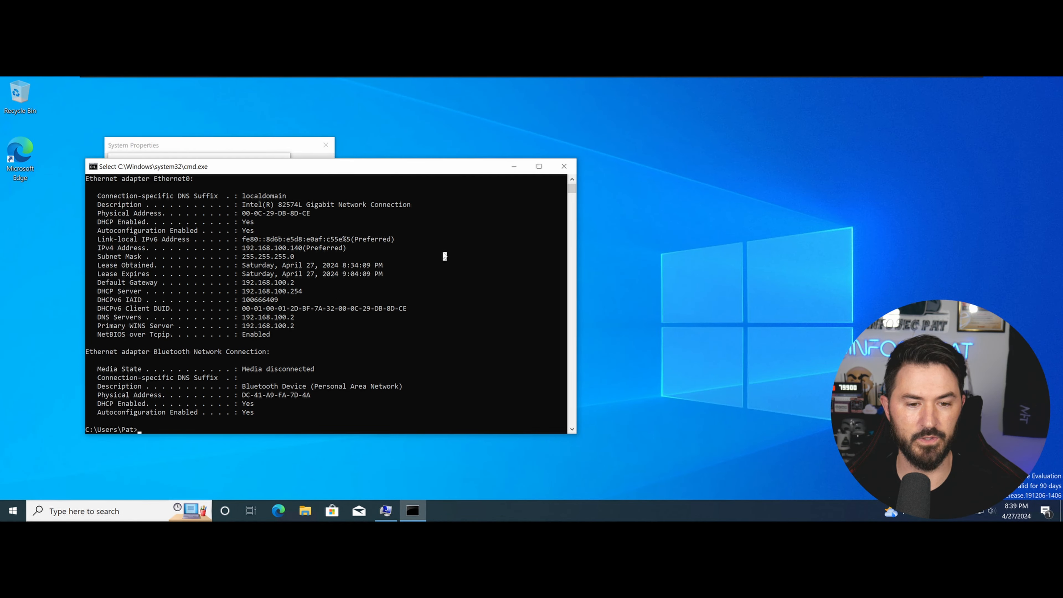
pyautogui.press('Up')
pyautogui.press('Return')
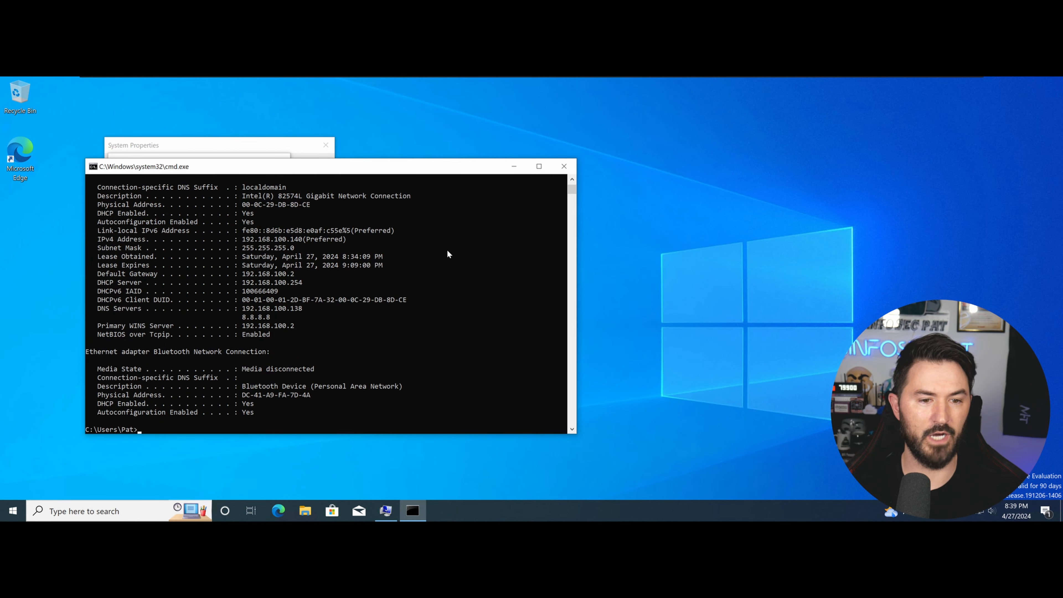
pyautogui.doubleClick(277, 309)
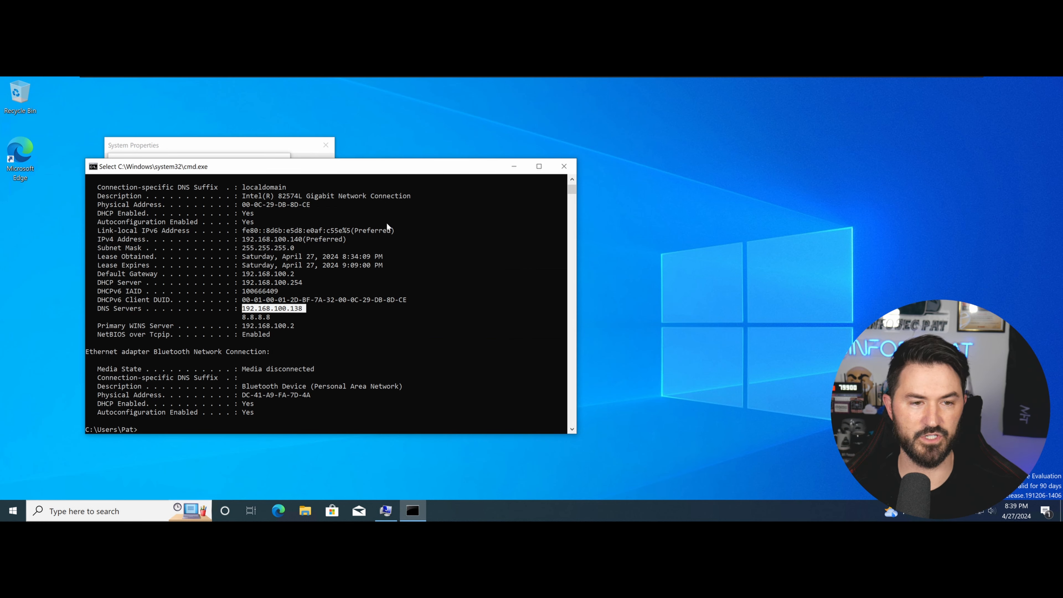
pyautogui.click(565, 167)
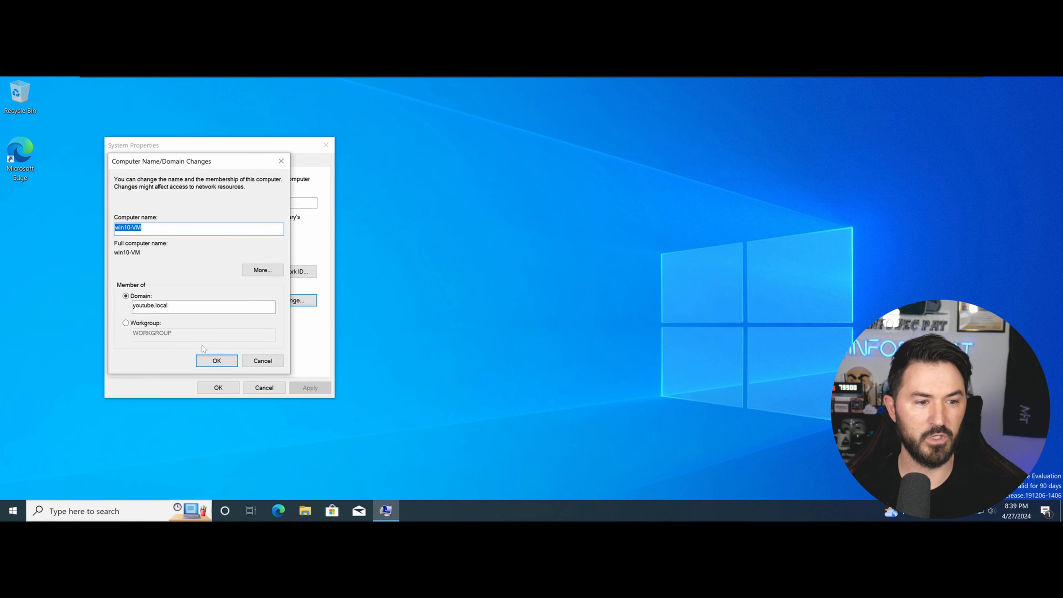
# Join youtube.local with the domain administrator credentials, acknowledge the welcome, and restart now.
pyautogui.click(217, 361)
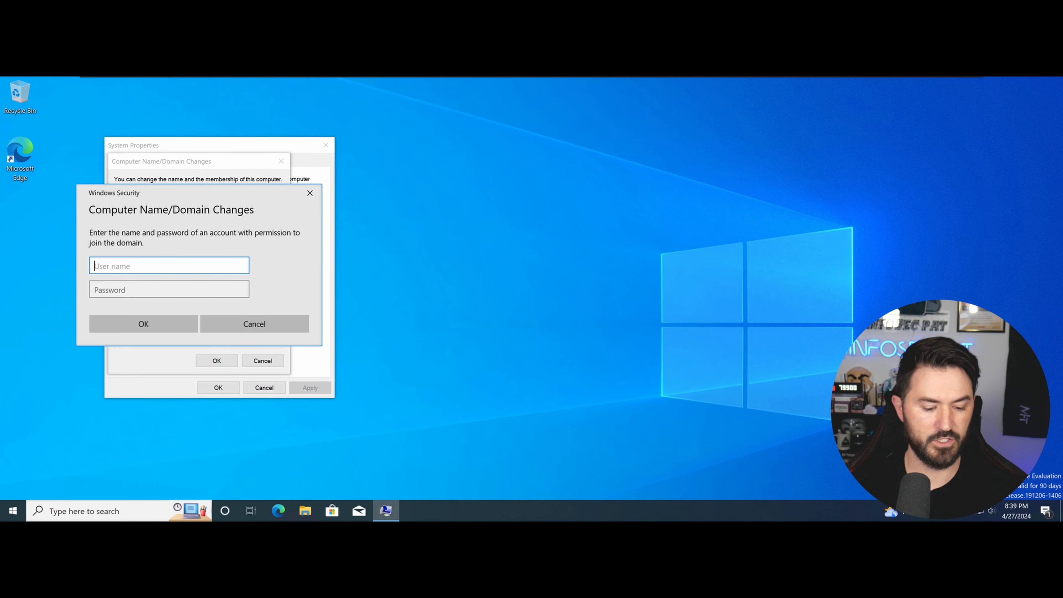
pyautogui.write('administrator')
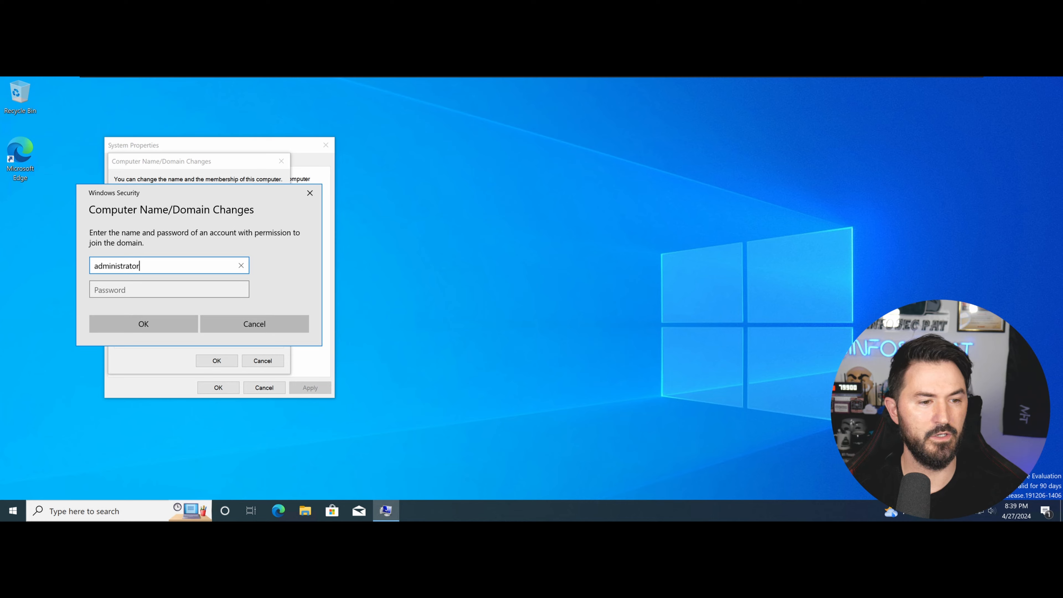
pyautogui.press('Tab')
pyautogui.write('•••••••••••••')
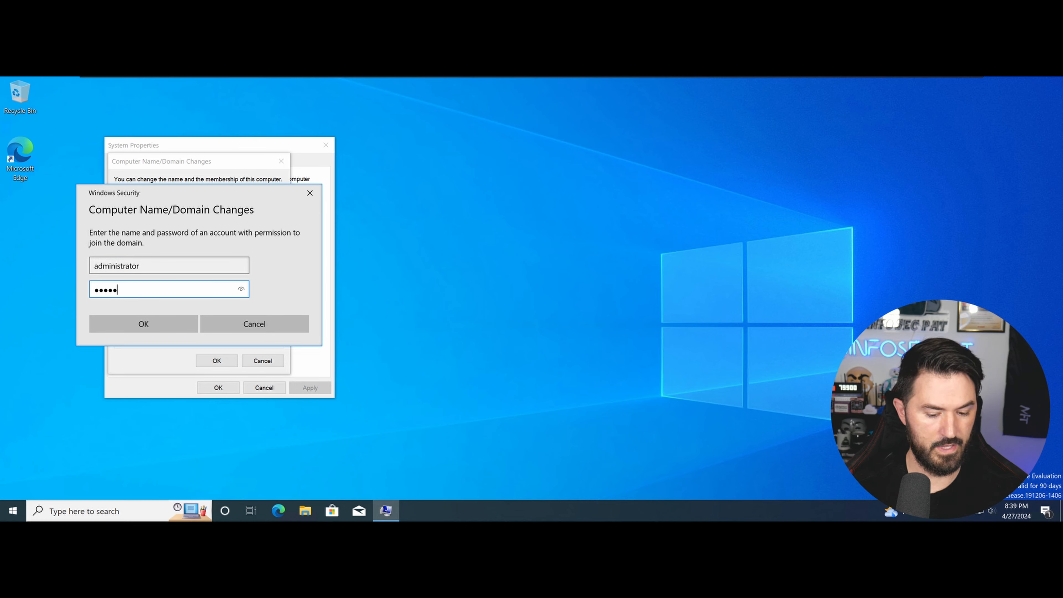
pyautogui.press('Return')
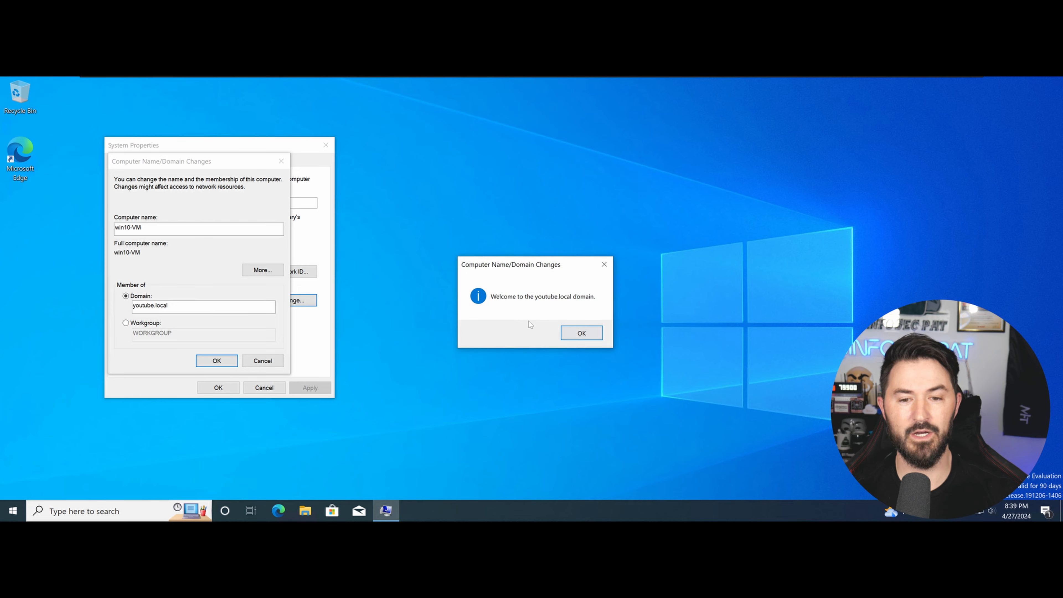
pyautogui.click(575, 334)
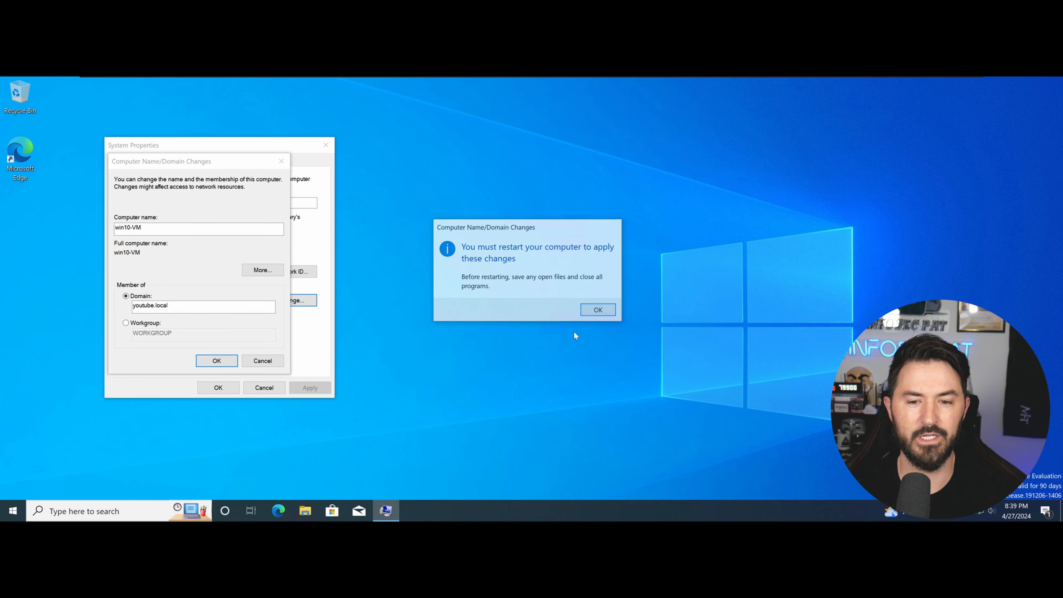
pyautogui.click(599, 311)
pyautogui.click(226, 387)
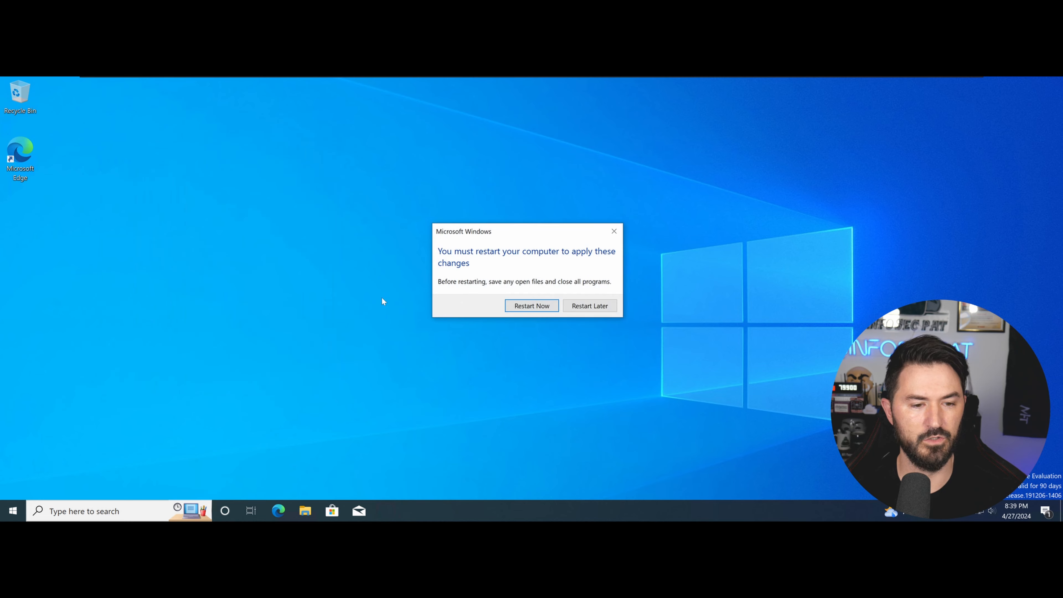
pyautogui.click(516, 306)
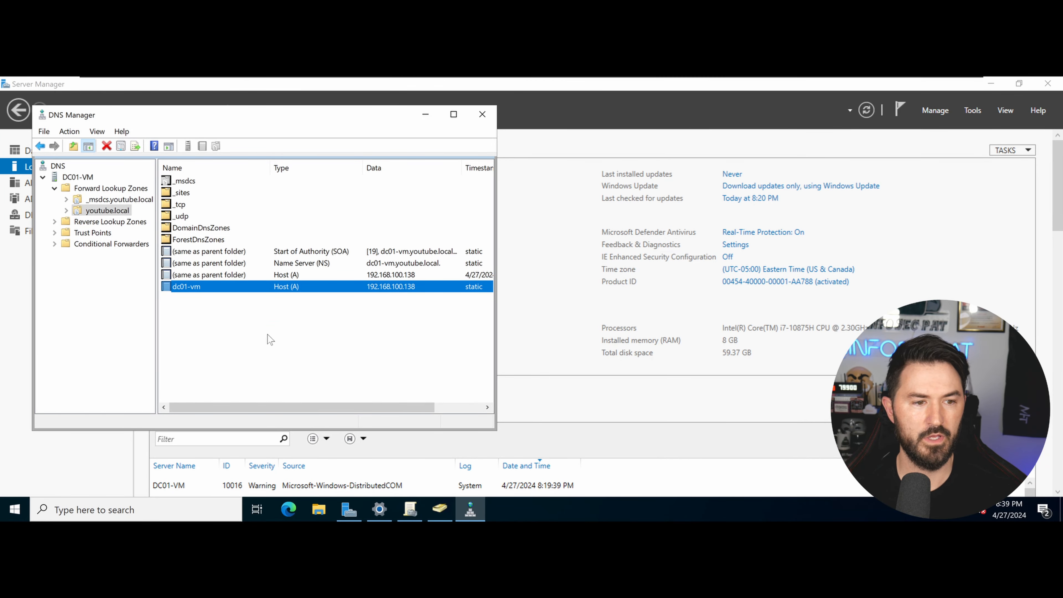
# Refresh the youtube.local zone and select the new win10-VM host record at 192.168.100.140.
pyautogui.rightClick(250, 333)
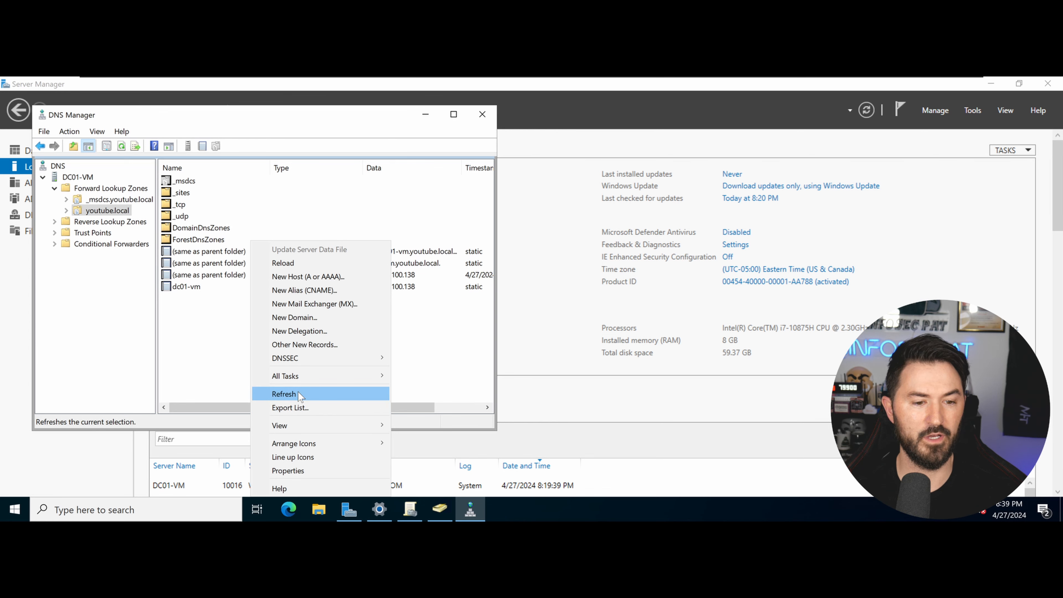
pyautogui.click(283, 393)
pyautogui.click(203, 299)
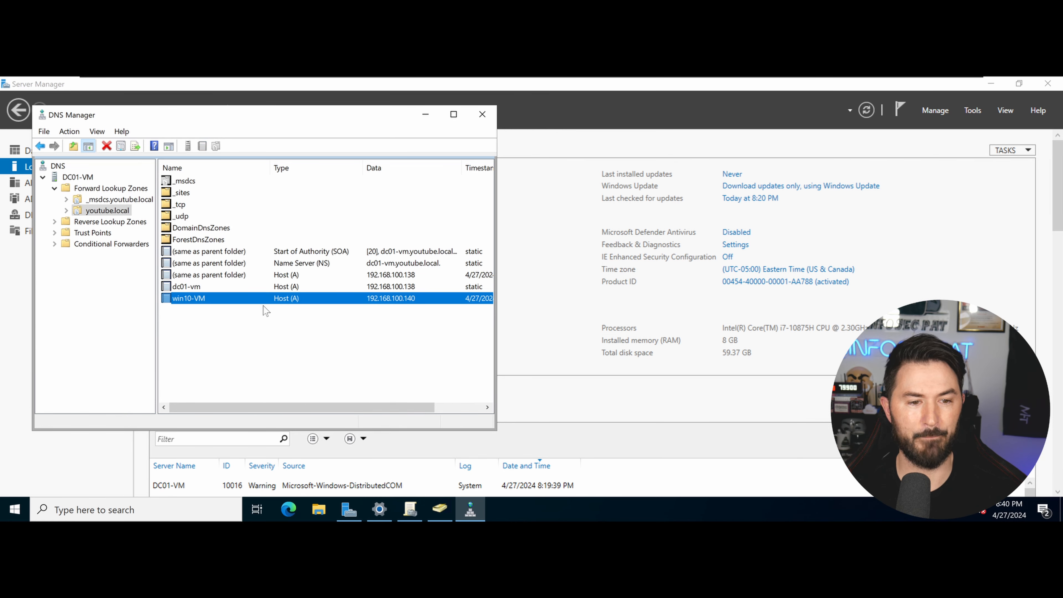
# Close DNS Manager, refresh the ADUC Computers container, select WIN10-VM, then minimize ADUC.
pyautogui.click(482, 114)
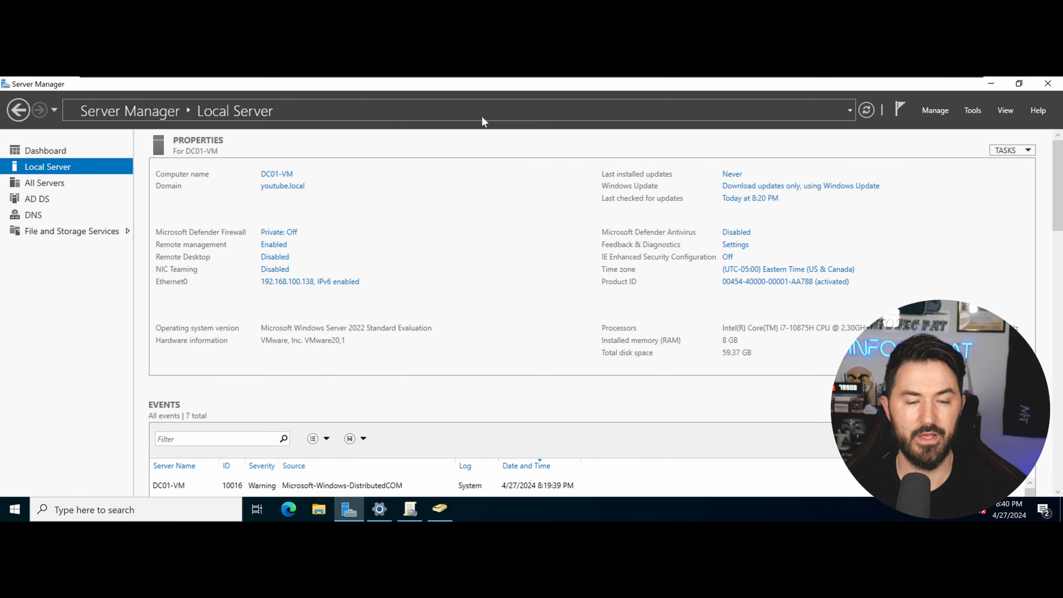
pyautogui.click(439, 508)
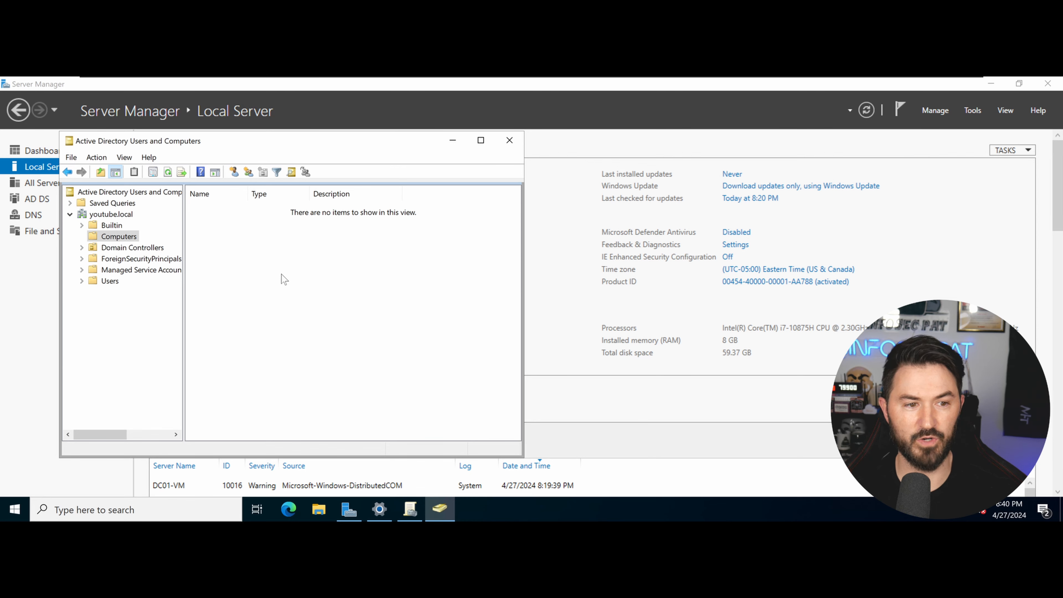
pyautogui.rightClick(263, 266)
pyautogui.click(285, 337)
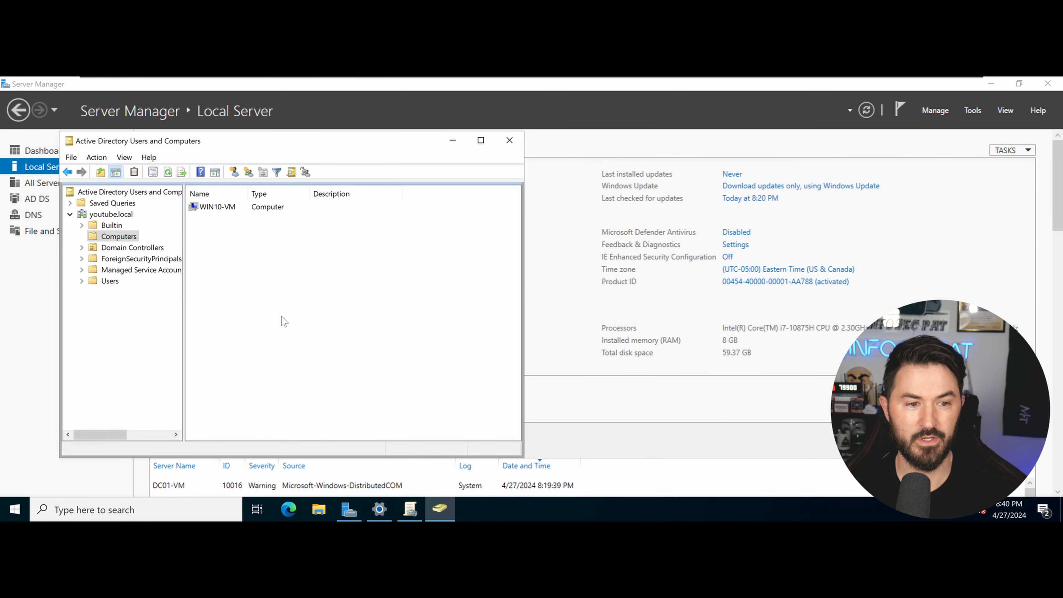
pyautogui.click(231, 209)
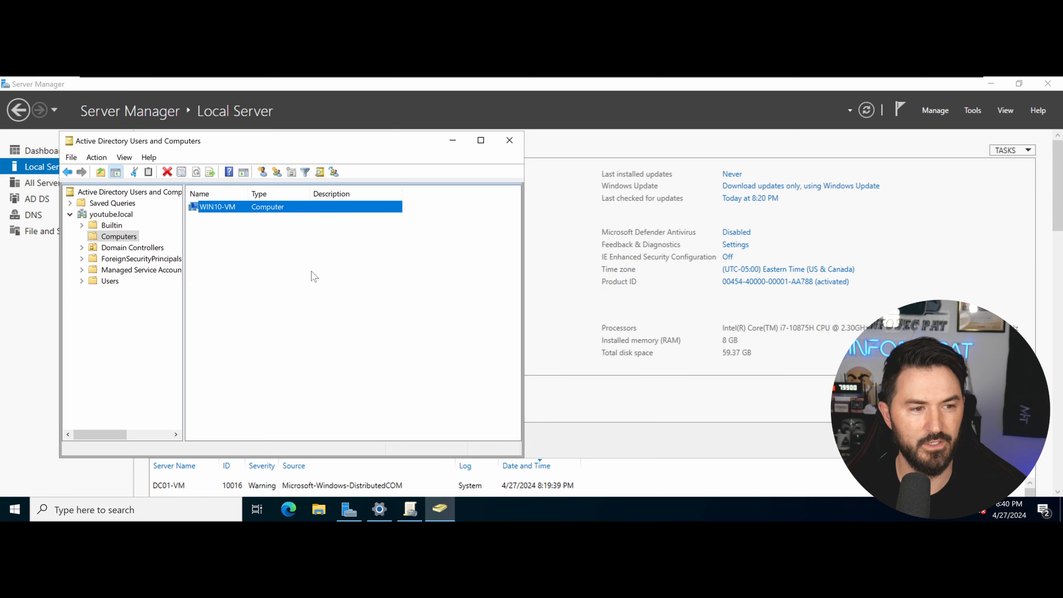
pyautogui.click(453, 140)
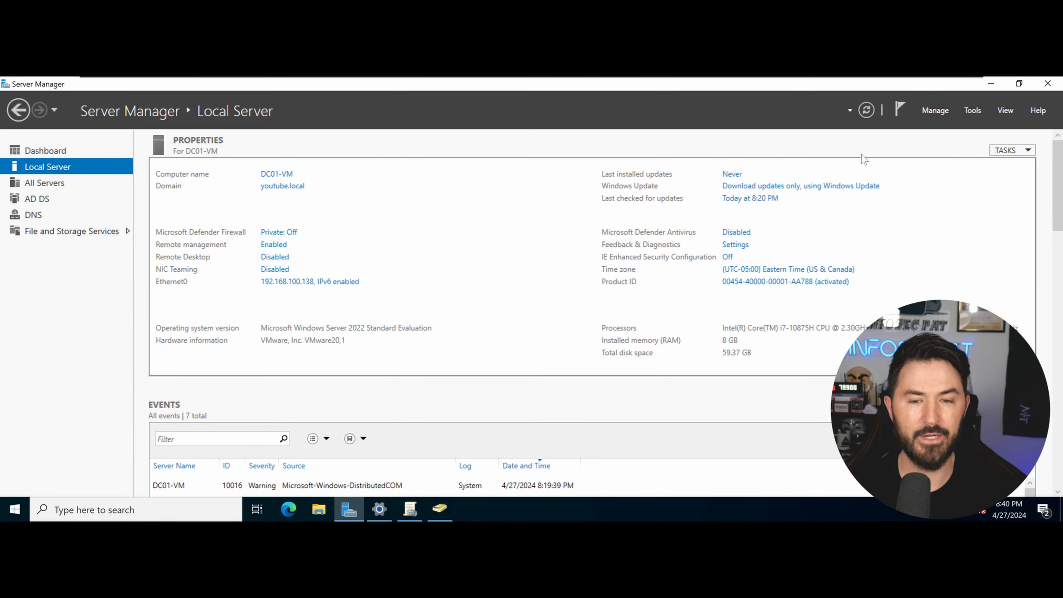
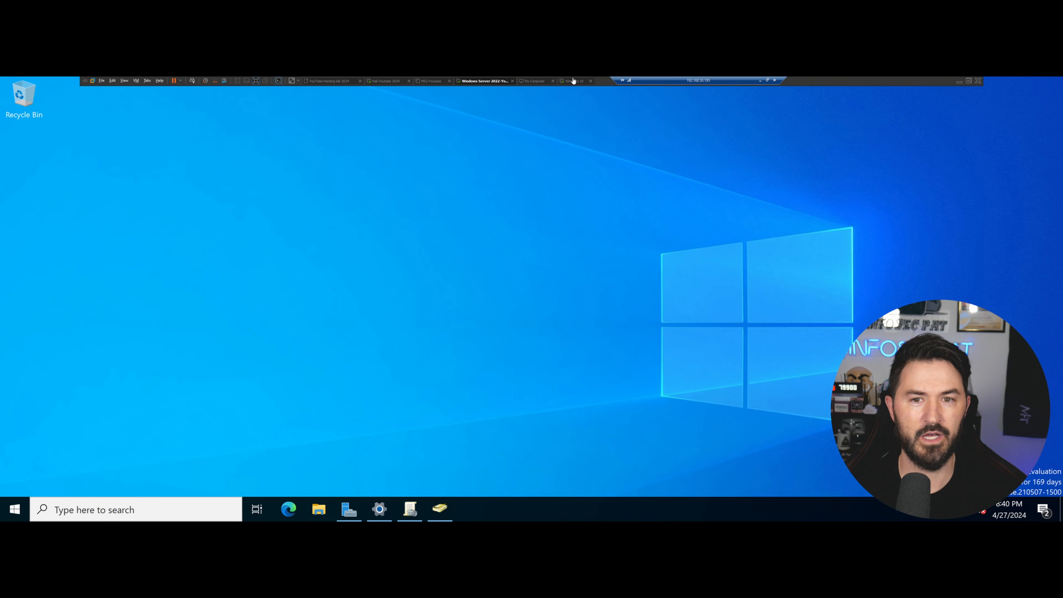
# On the Kali VM, run ifconfig to check the machine's IP address.
pyautogui.click(388, 81)
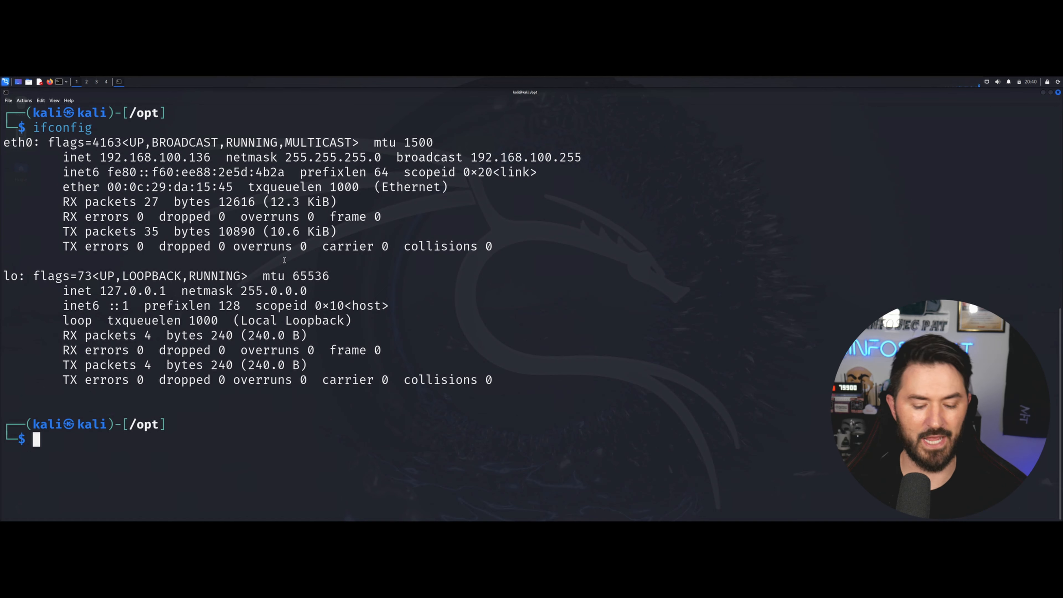
pyautogui.hotkey('ctrl', 'l')
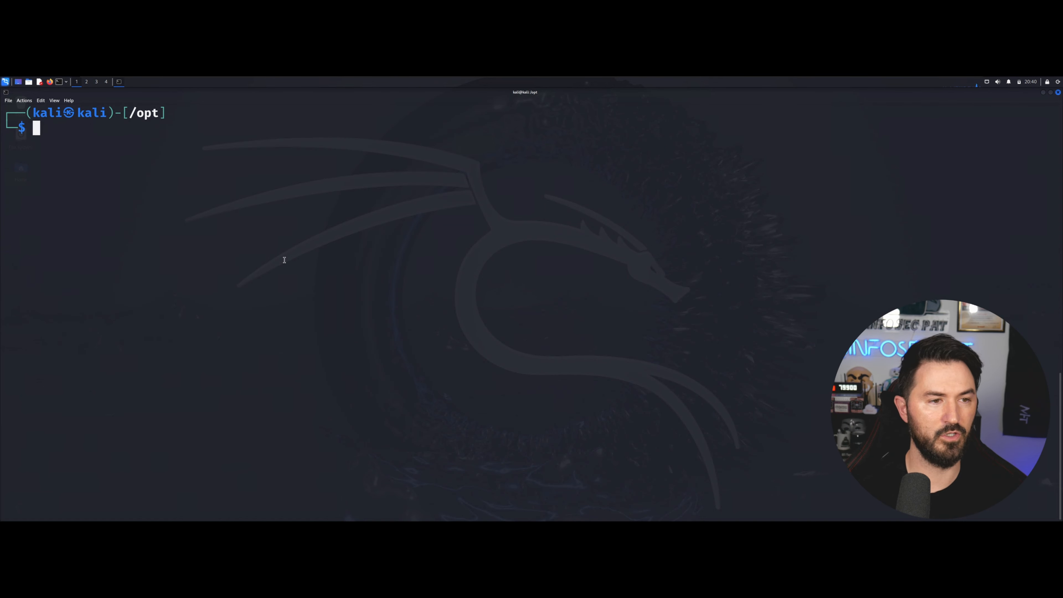
pyautogui.write('ifconfig')
pyautogui.press('Return')
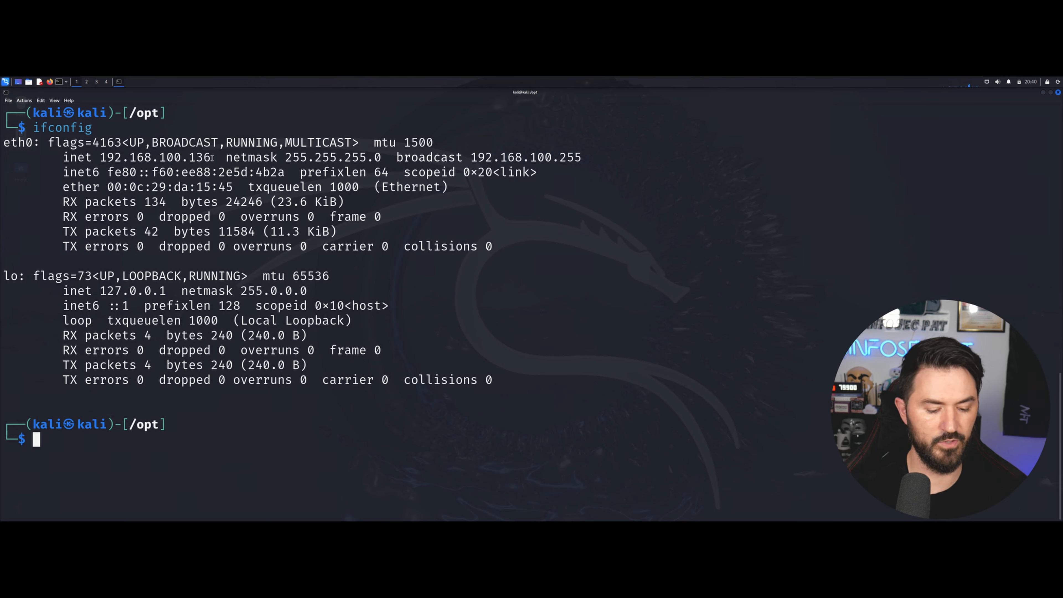
# Try running netdiscover without root privileges.
pyautogui.hotkey('ctrl', 'l')
pyautogui.write('nets')
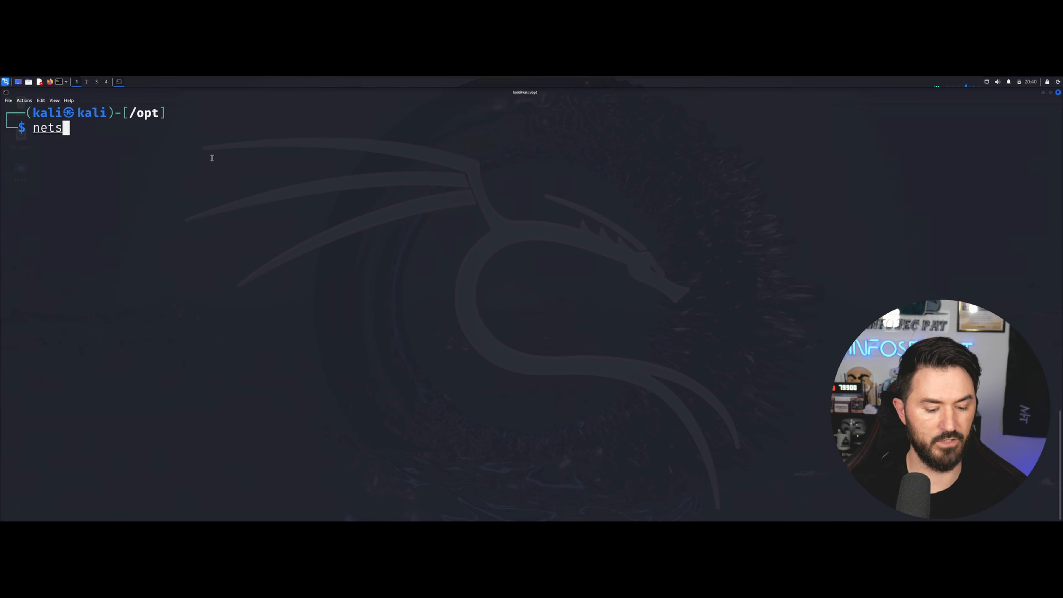
pyautogui.press('BackSpace')
pyautogui.write('di')
pyautogui.press('Tab')
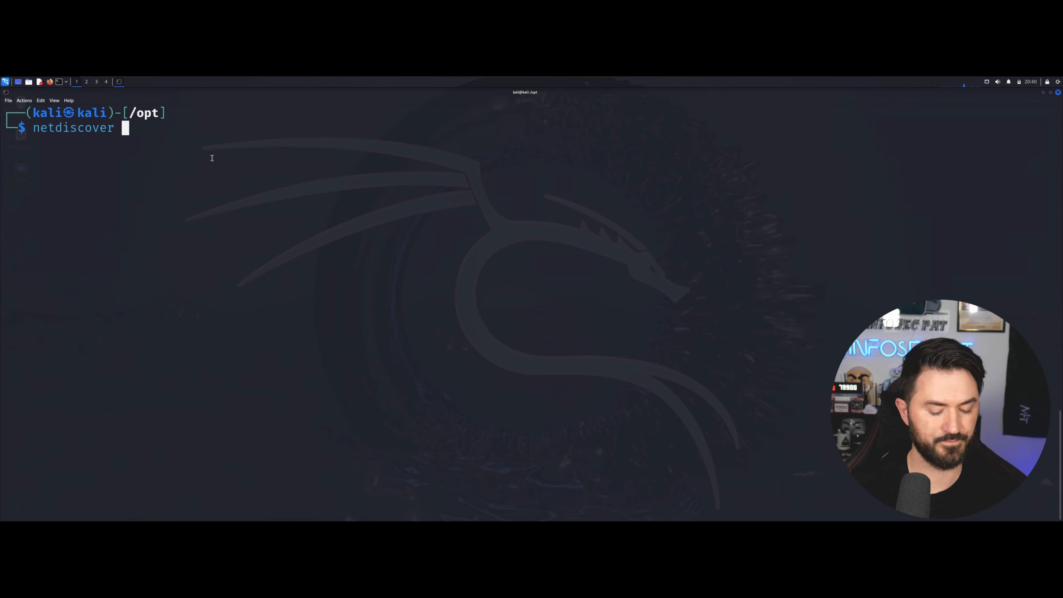
pyautogui.press('Return')
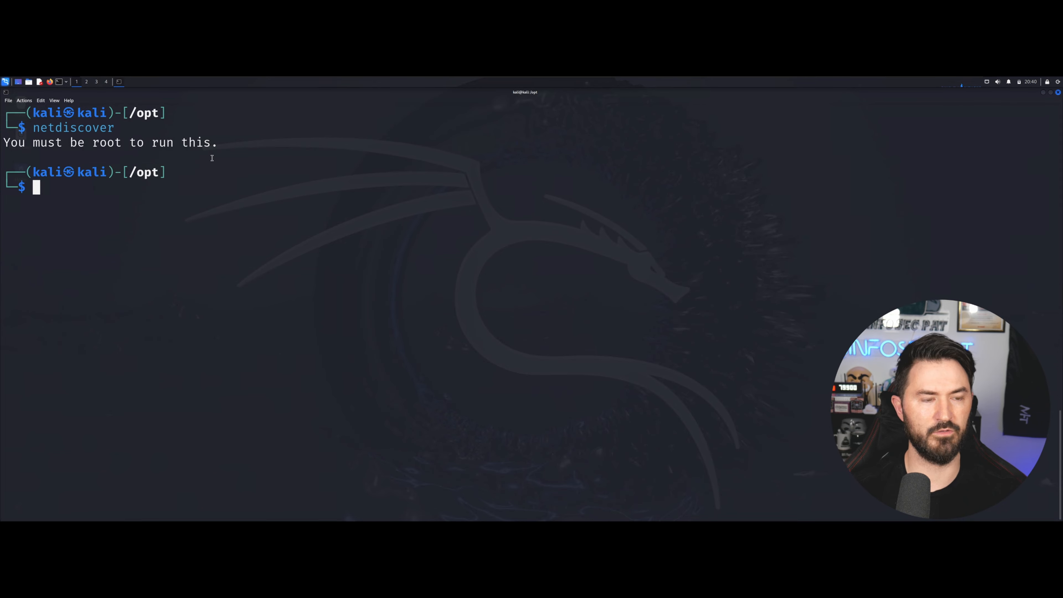
# Show netdiscover's help with sudo netdiscover -h and highlight the -i device option.
pyautogui.write('sudo net')
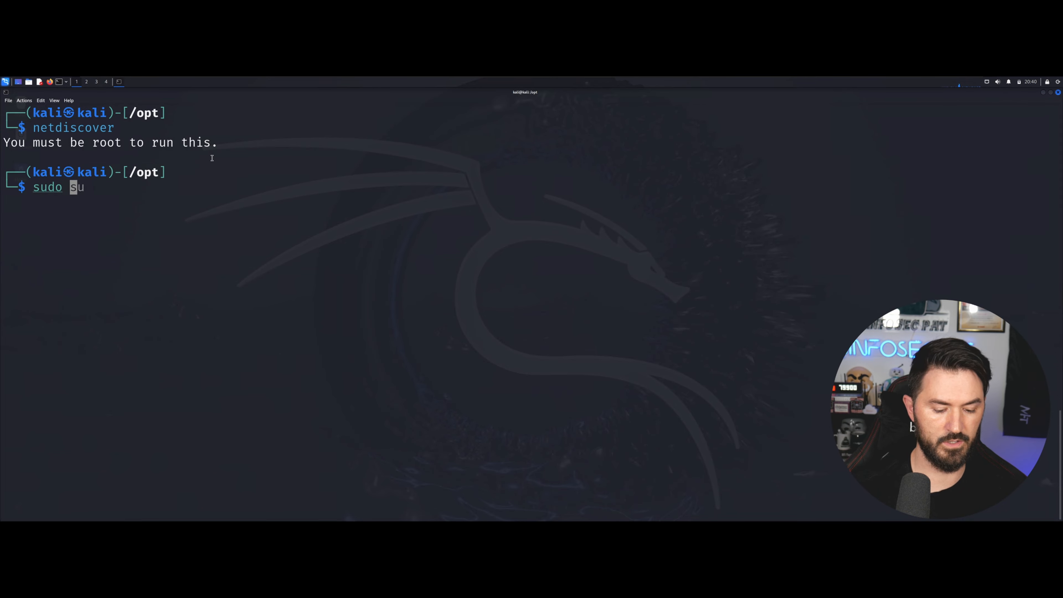
pyautogui.press('Tab')
pyautogui.write('d')
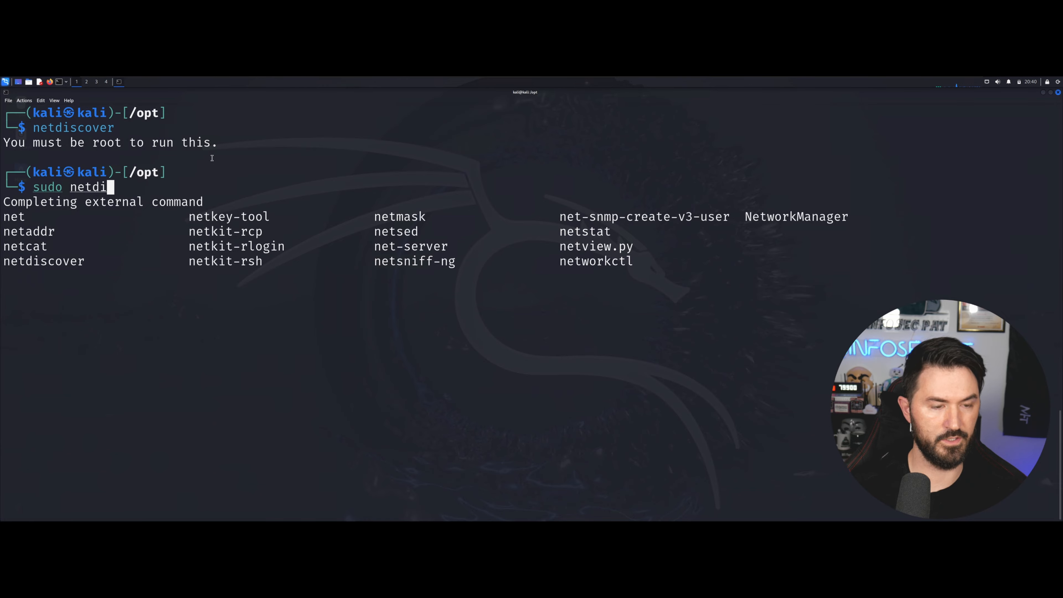
pyautogui.press('Tab')
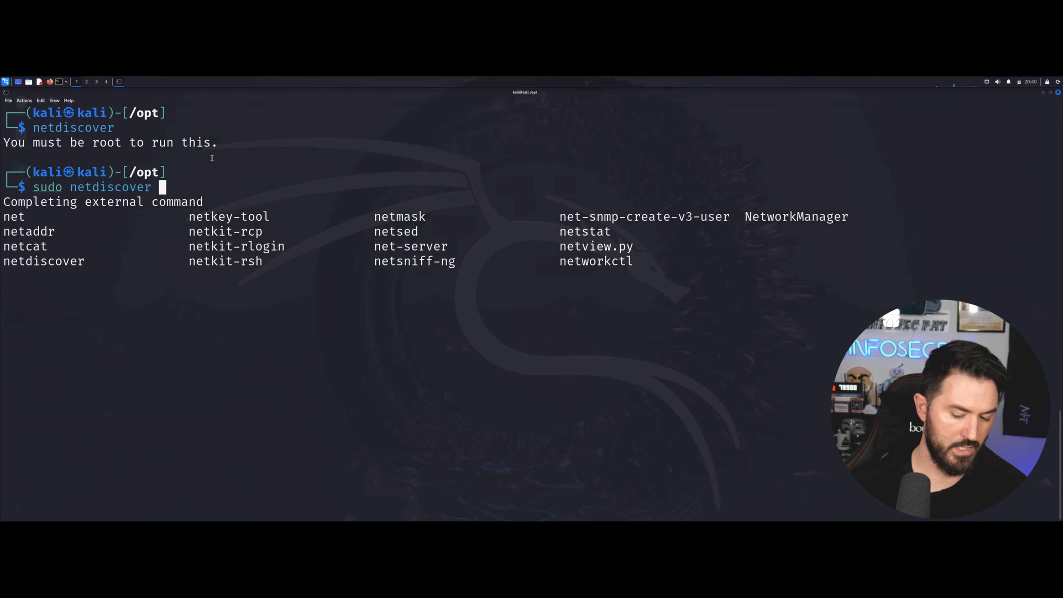
pyautogui.write('-h')
pyautogui.press('Return')
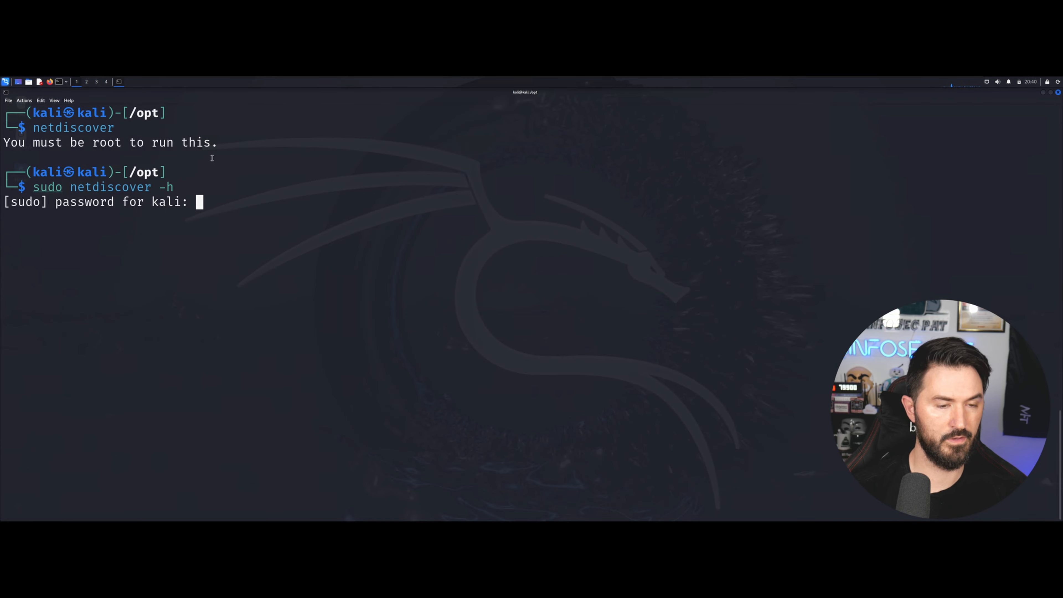
pyautogui.press('Return')
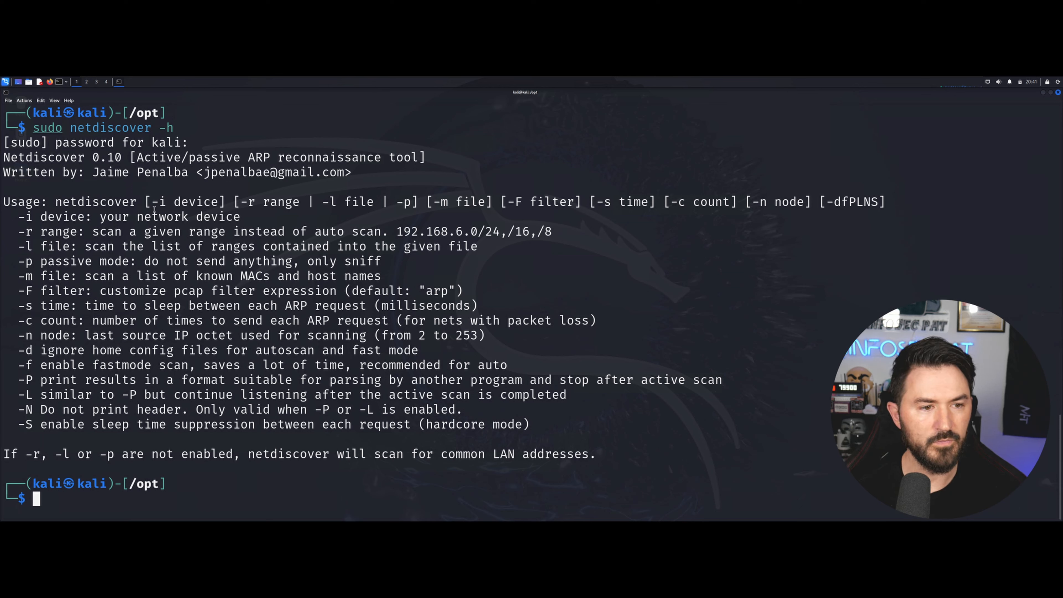
pyautogui.moveTo(156, 202); pyautogui.dragTo(213, 202)
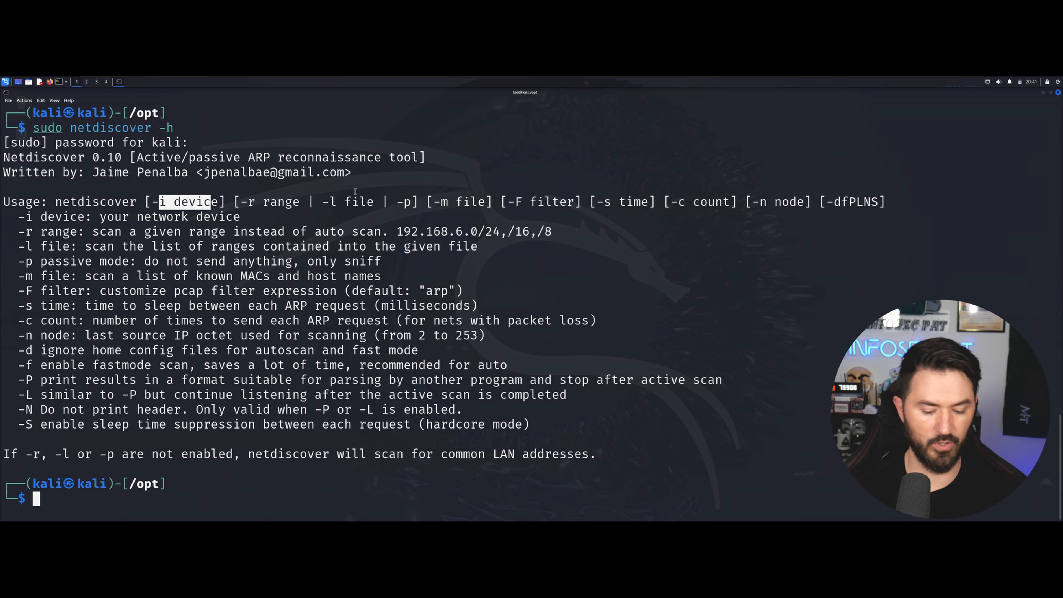
# Recall the netdiscover help command and start editing it to use eth0 with -r.
pyautogui.hotkey('ctrl', 'l')
pyautogui.press('Up')
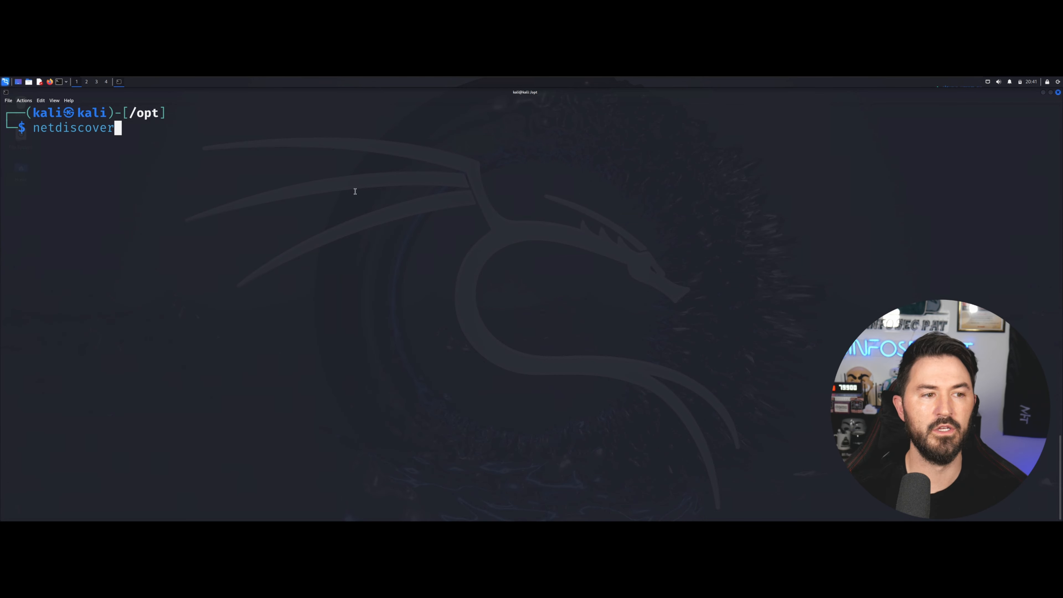
pyautogui.press('Left')
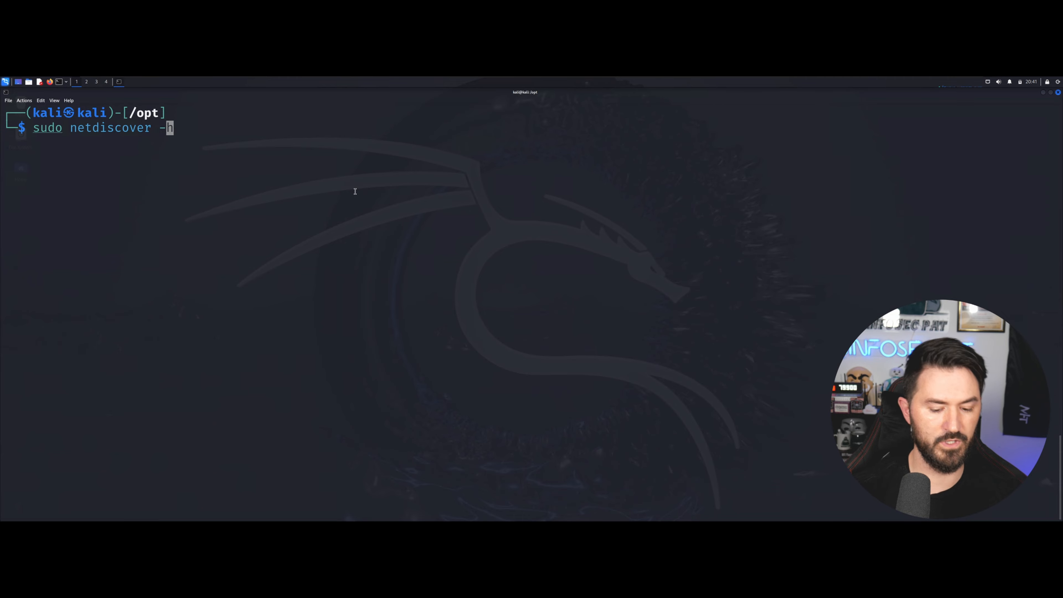
pyautogui.press('Delete')
pyautogui.write('i ')
pyautogui.write('eth0')
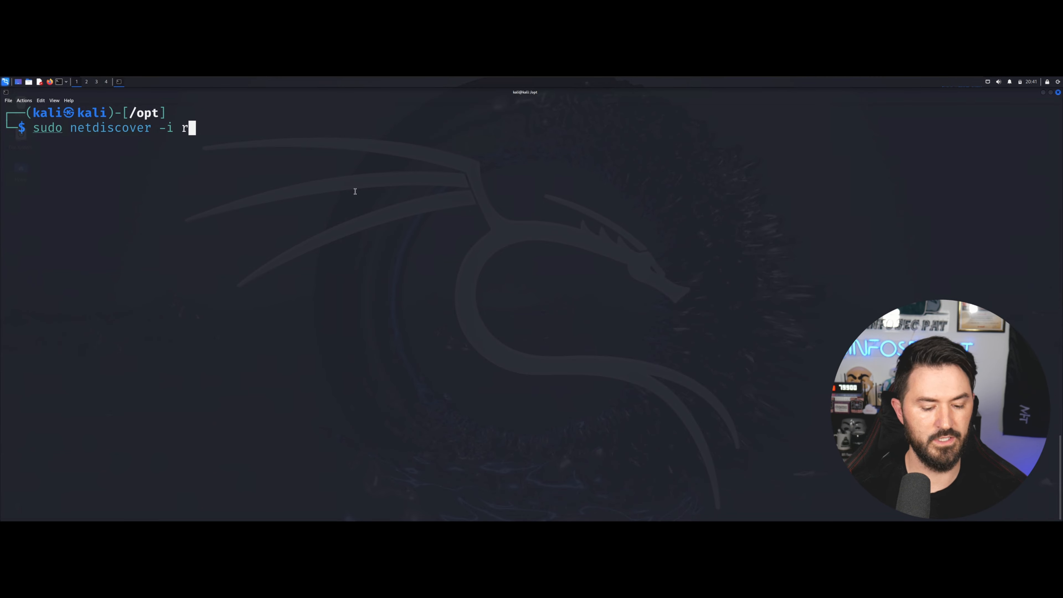
pyautogui.press('BackSpace')
pyautogui.press('BackSpace')
pyautogui.press('BackSpace')
pyautogui.press('BackSpace')
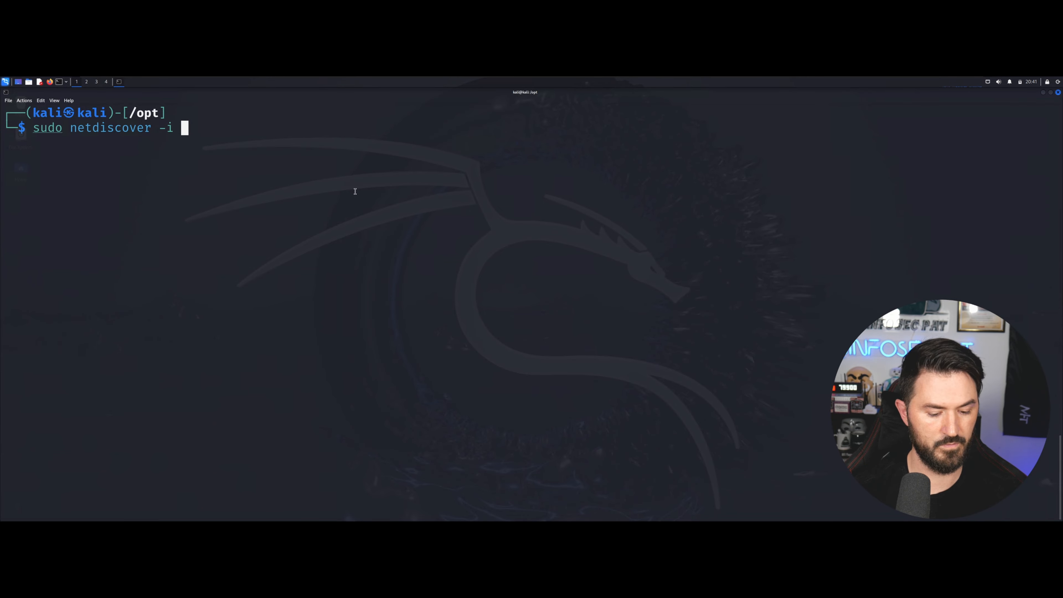
pyautogui.write('eth0 ')
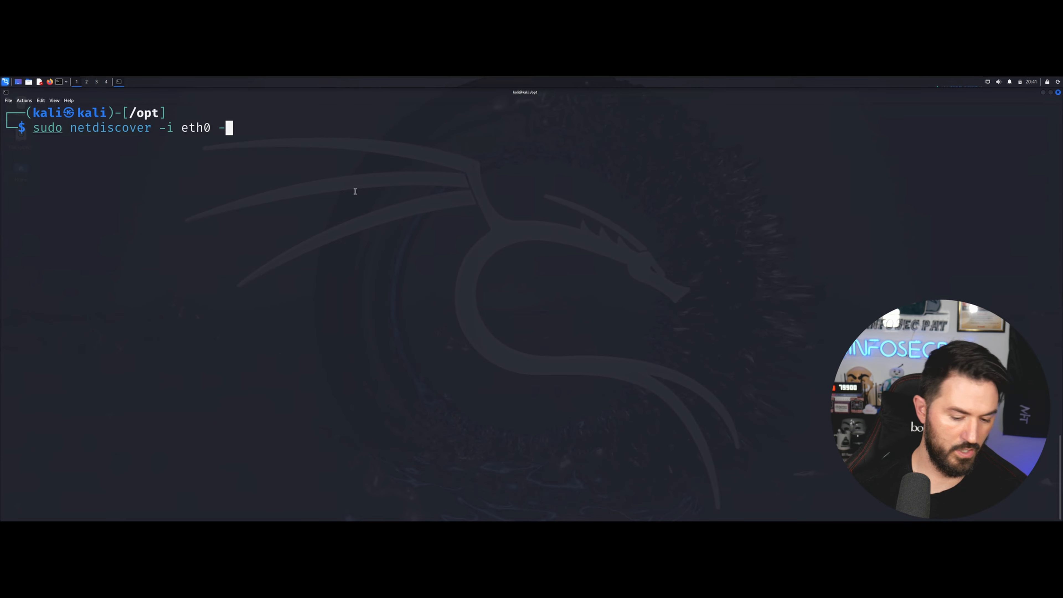
pyautogui.write('-r')
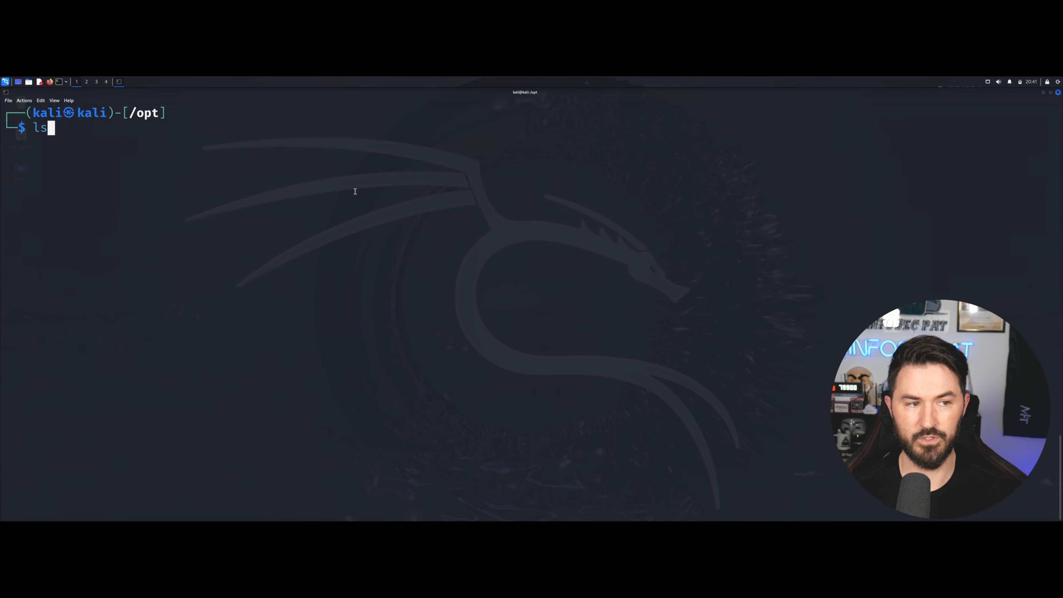
# Run sudo netdiscover -i eth0 -r 192.168.100.0/24, finding five VMware hosts.
pyautogui.press('Up')
pyautogui.press('Down')
pyautogui.press('Up')
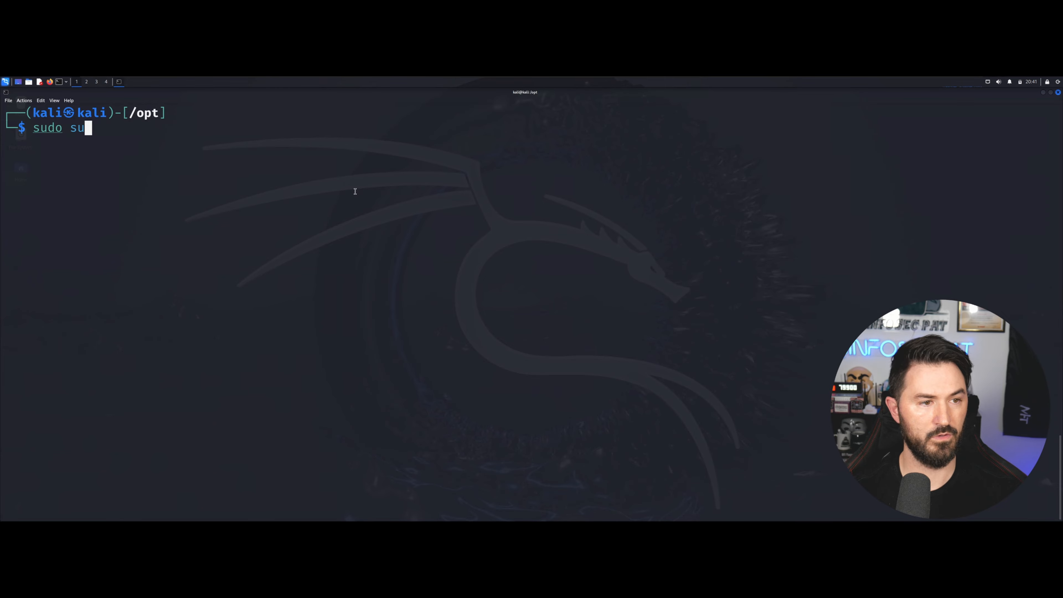
pyautogui.press('Up')
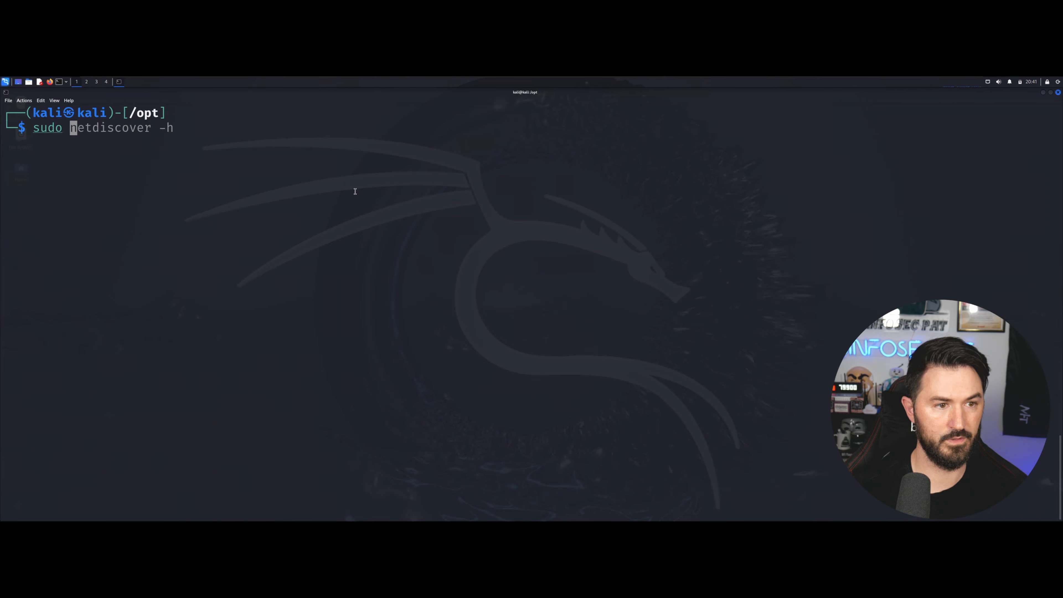
pyautogui.press('End')
pyautogui.press('BackSpace')
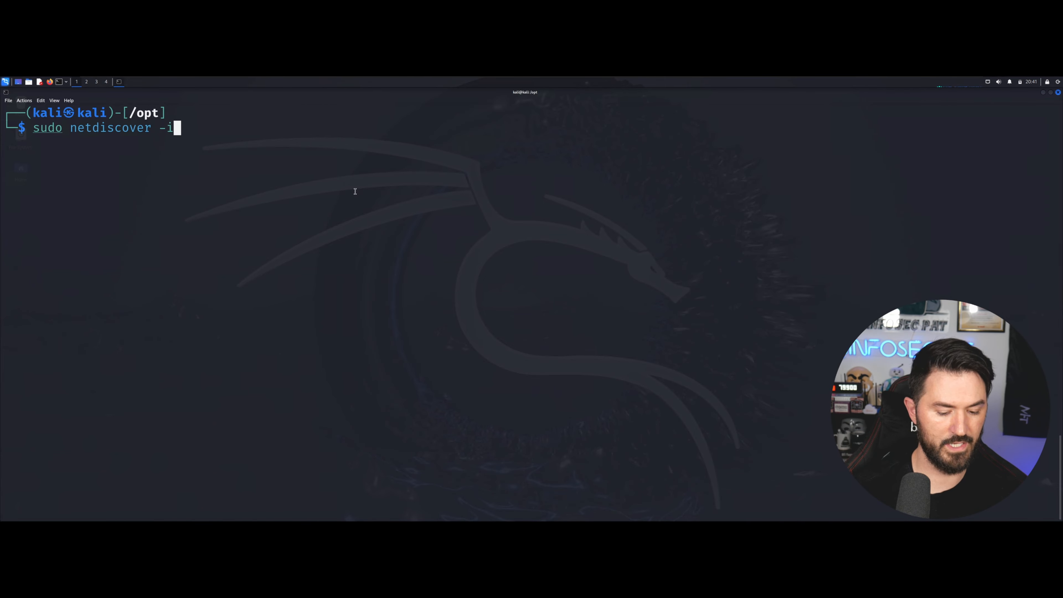
pyautogui.write('i eth')
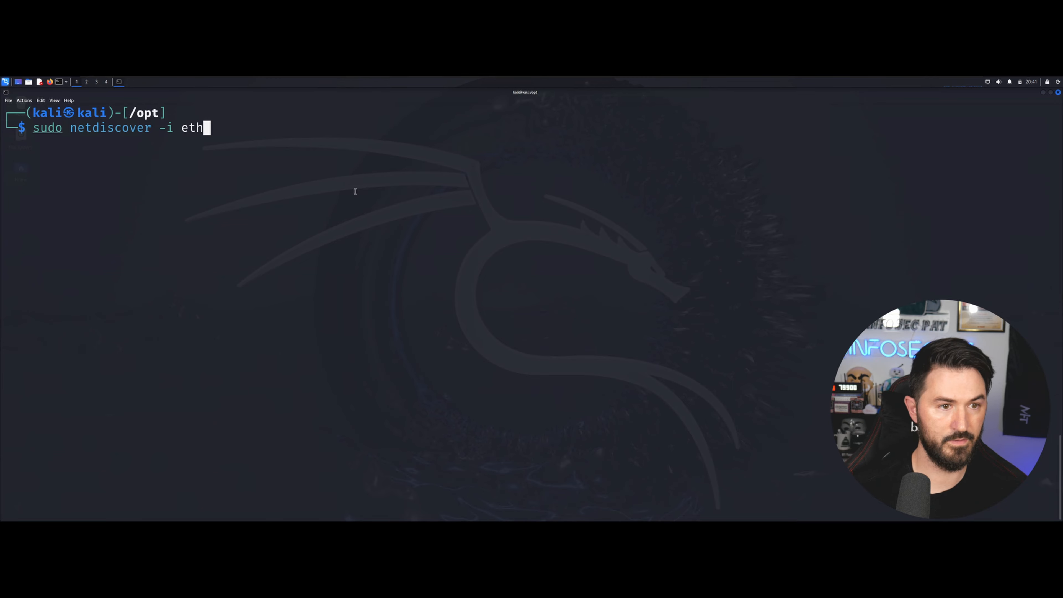
pyautogui.write('0 ')
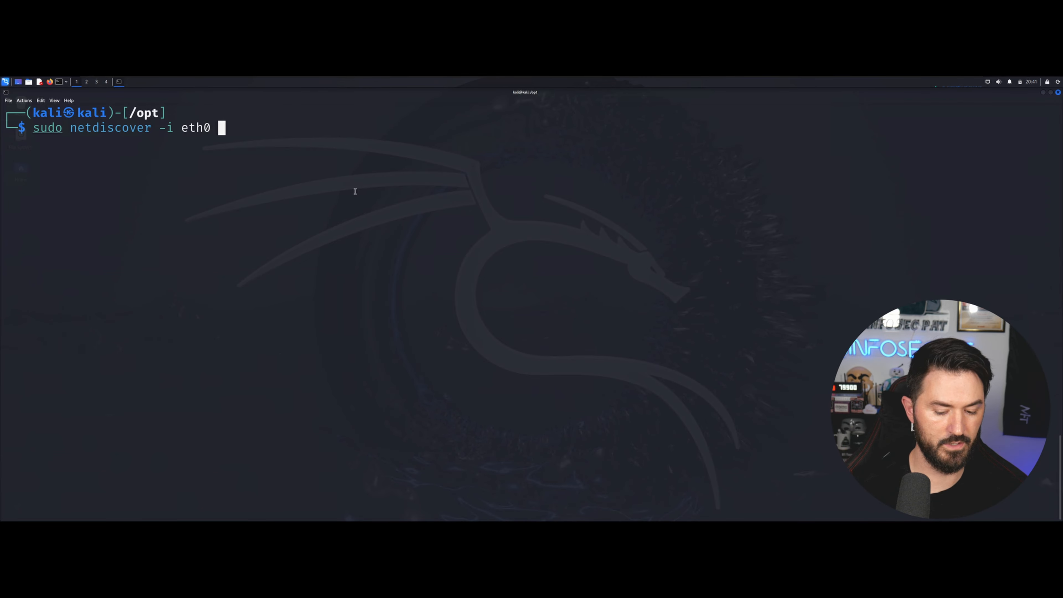
pyautogui.write('-r')
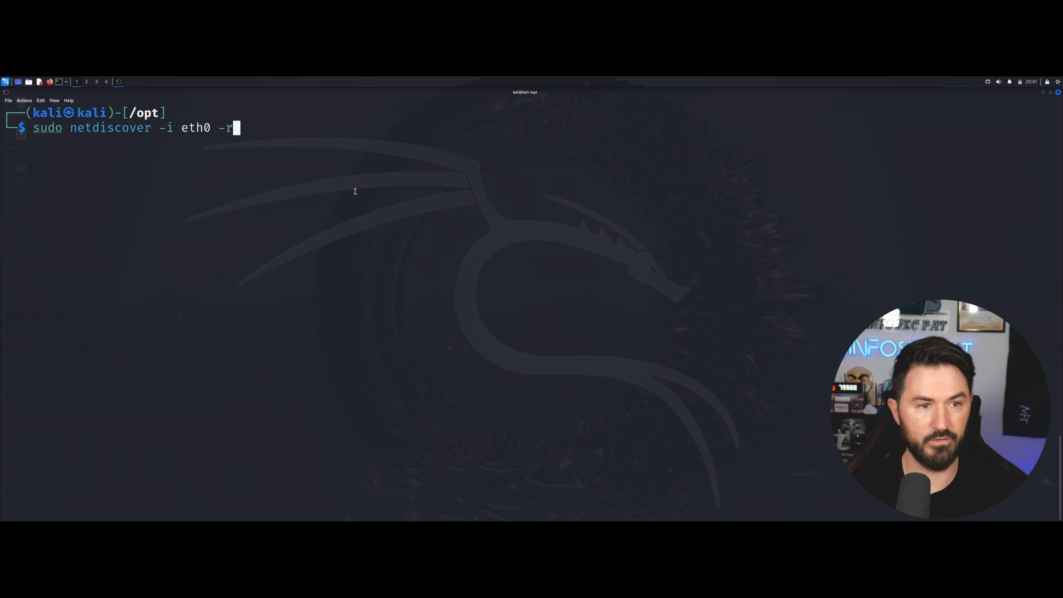
pyautogui.write(' 192.168.100.')
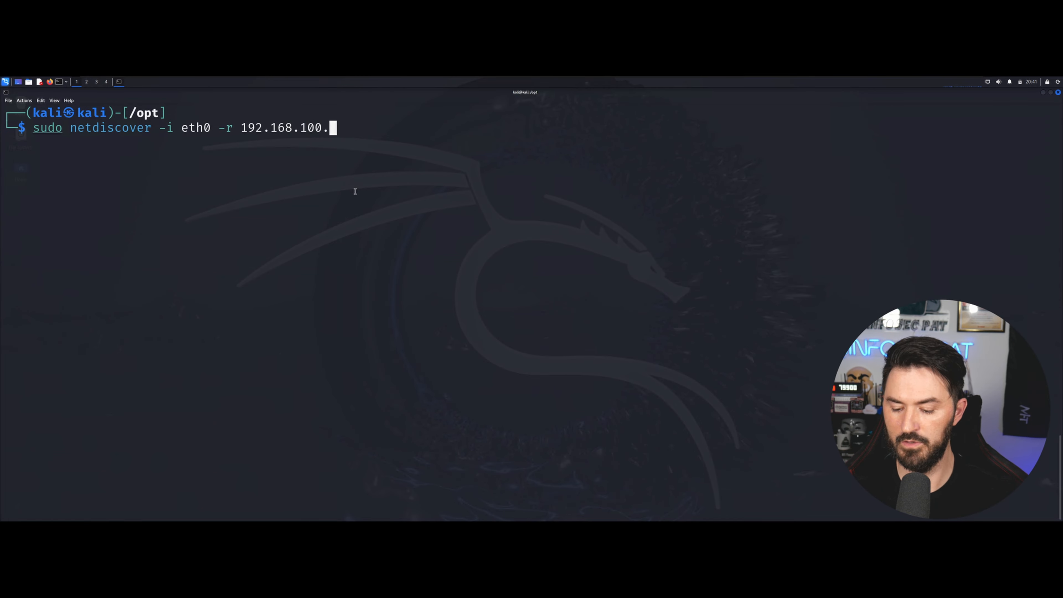
pyautogui.write('0/24')
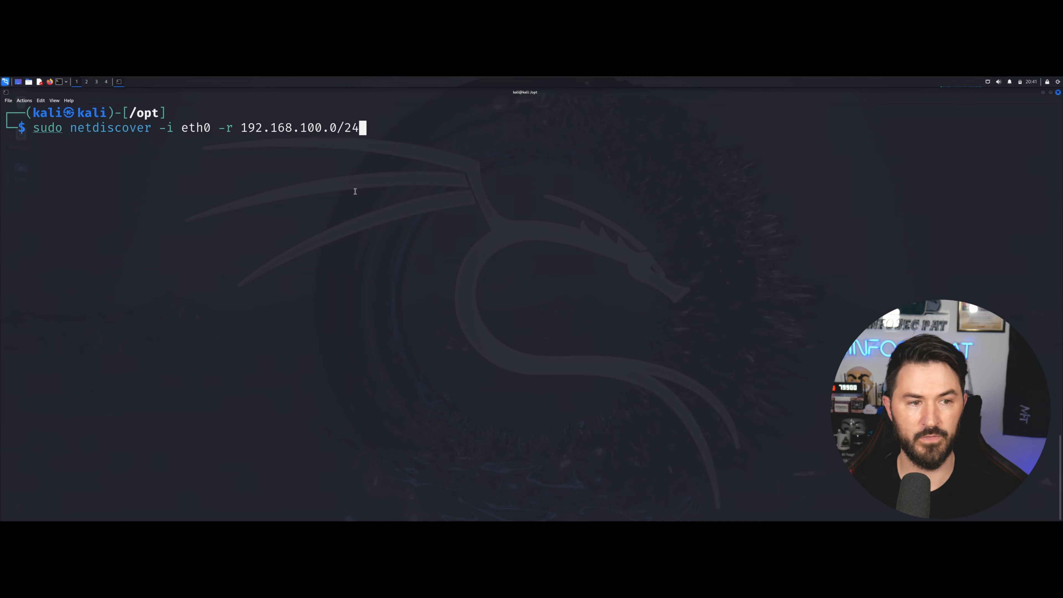
pyautogui.press('Return')
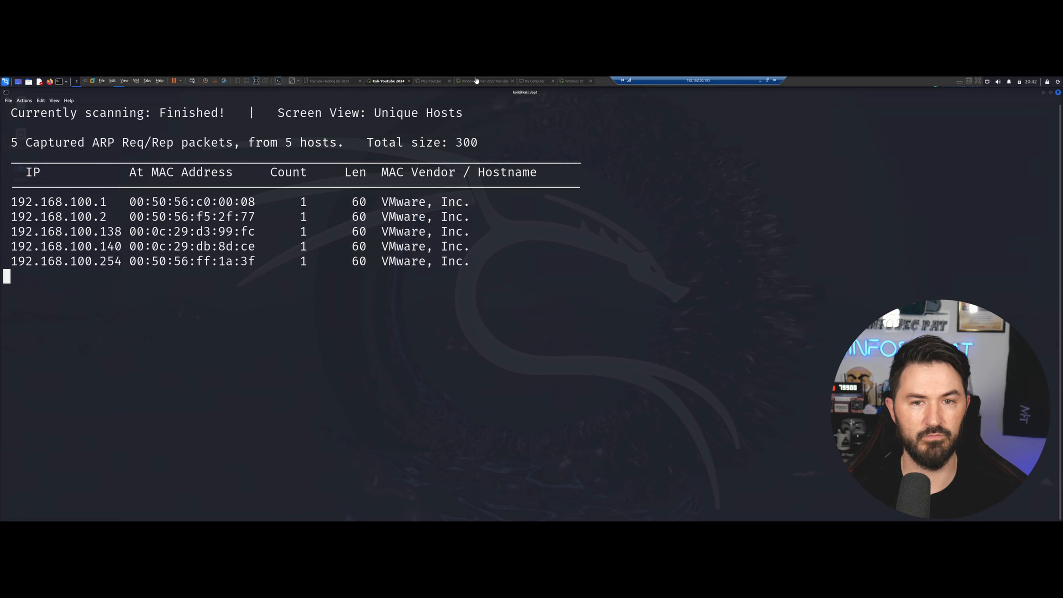
# On the Windows Server VM, open cmd and run ipconfig to show 192.168.100.138.
pyautogui.click(488, 80)
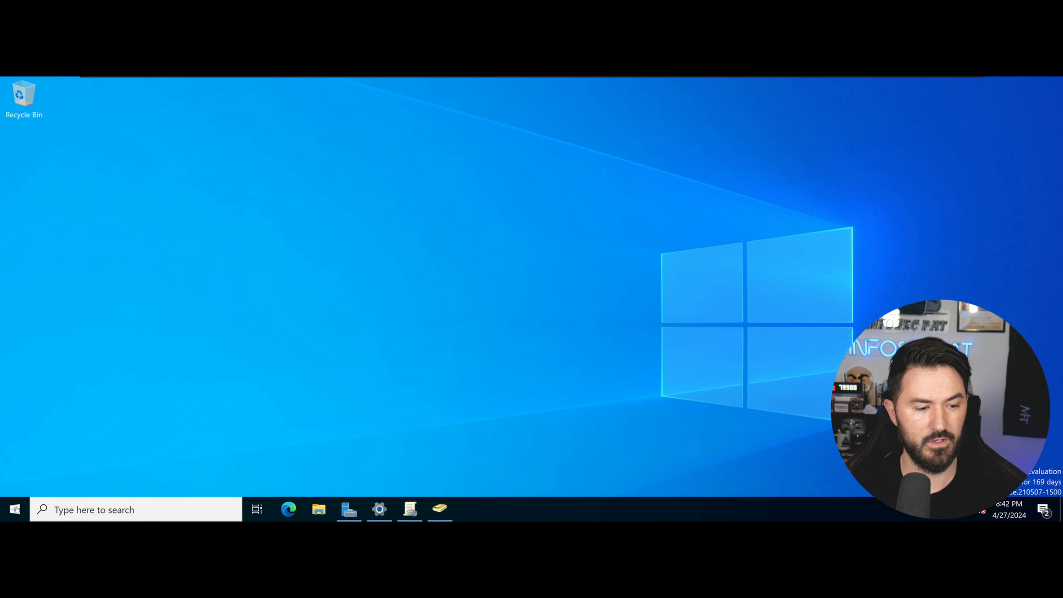
pyautogui.click(16, 508)
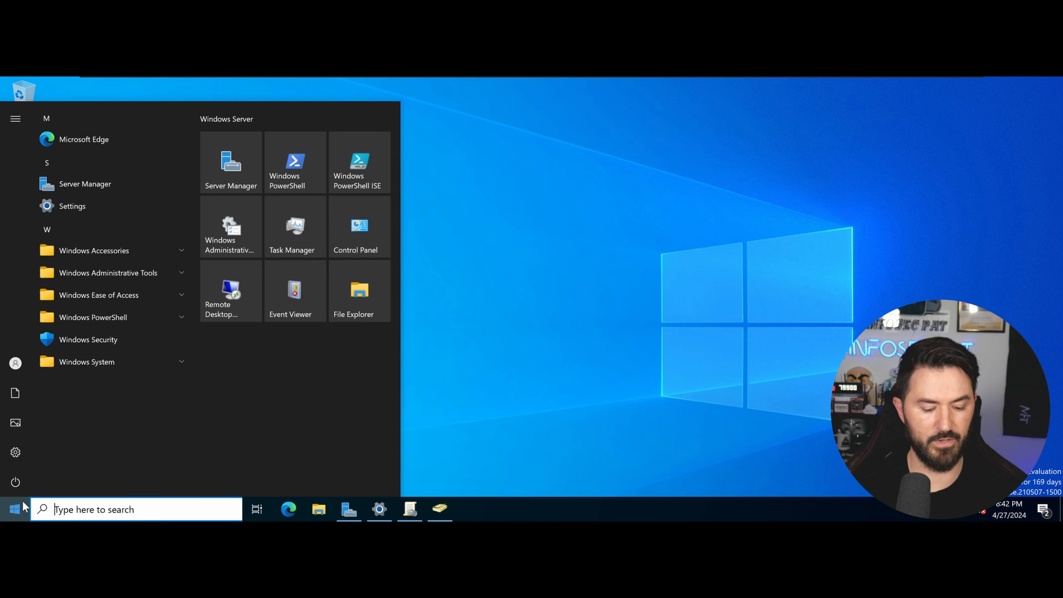
pyautogui.write('cmd')
pyautogui.press('Return')
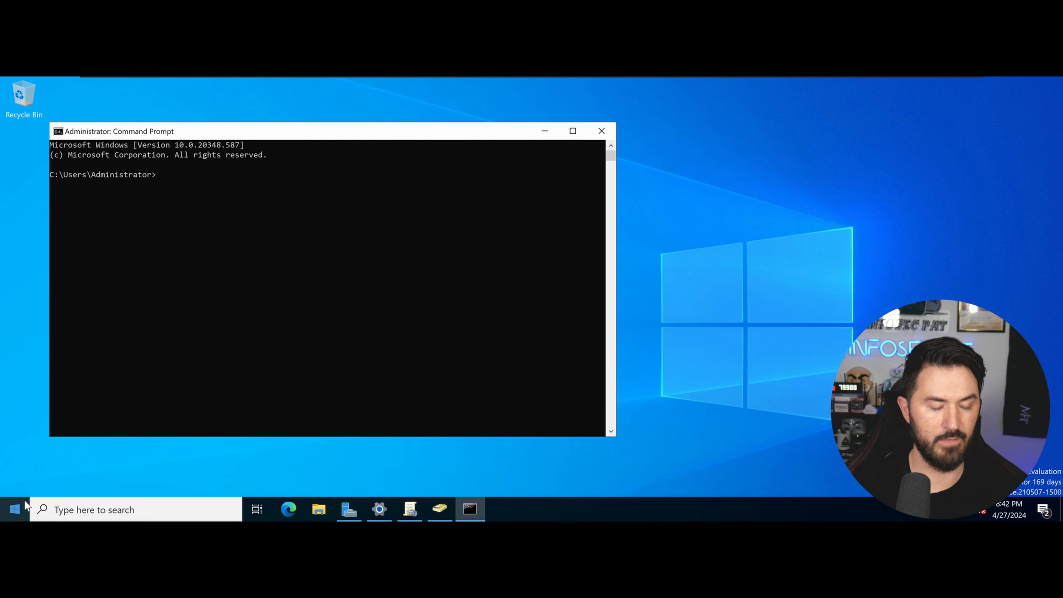
pyautogui.write('ipconfig')
pyautogui.press('Return')
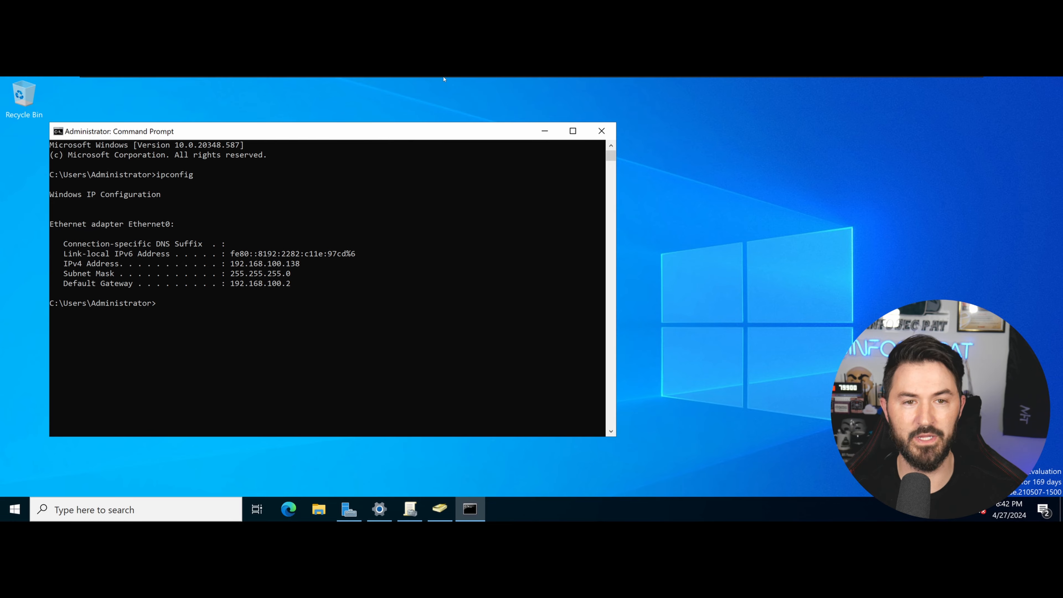
# Sign the Windows 10 VM in as youtube\administrator via Other user, then show the VM library.
pyautogui.moveTo(444, 78)
pyautogui.click(566, 82)
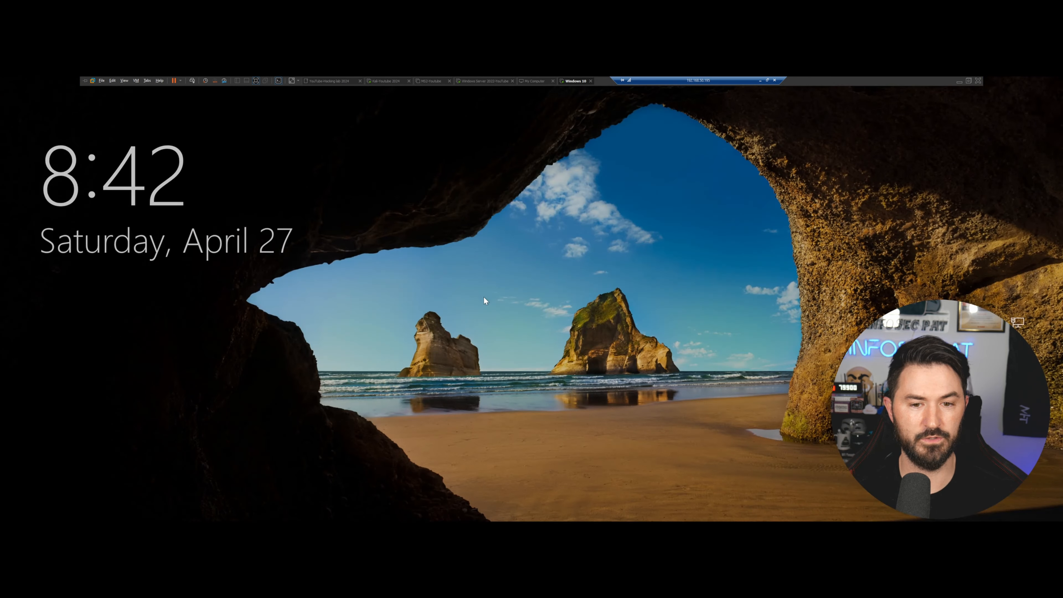
pyautogui.click(483, 296)
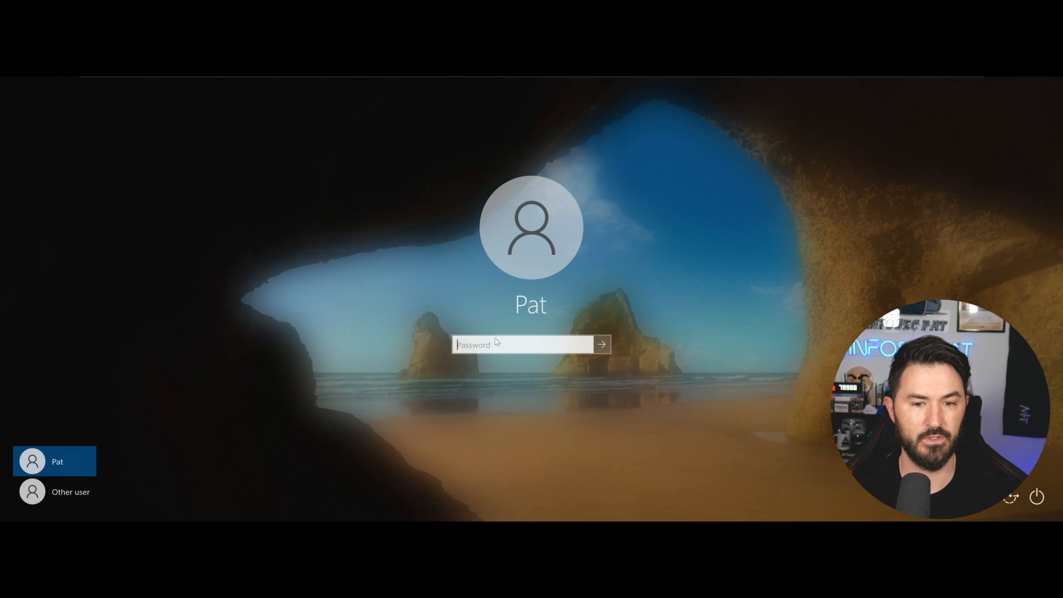
pyautogui.click(84, 490)
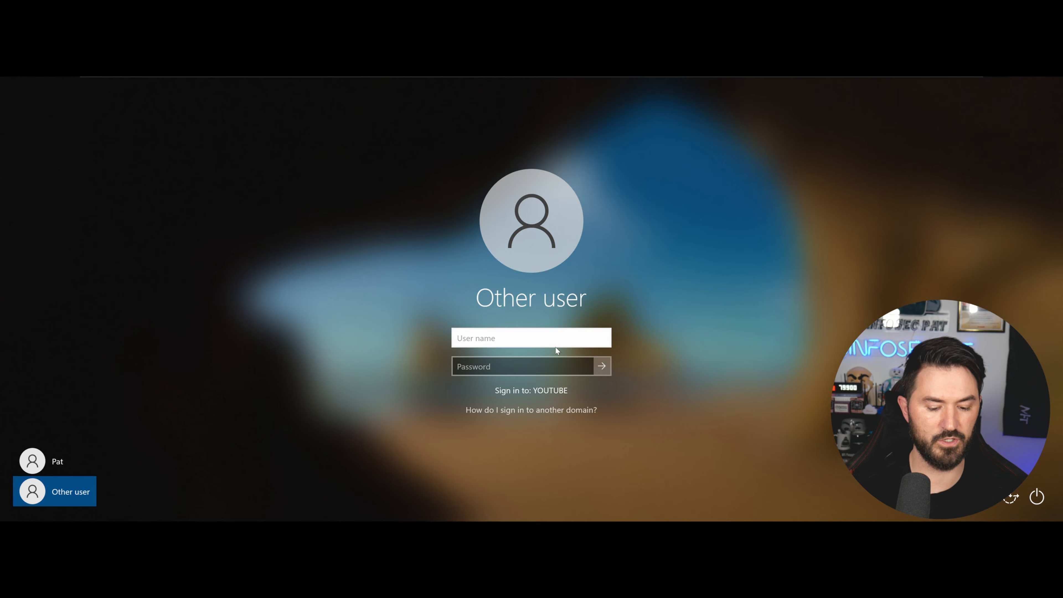
pyautogui.write('youtube')
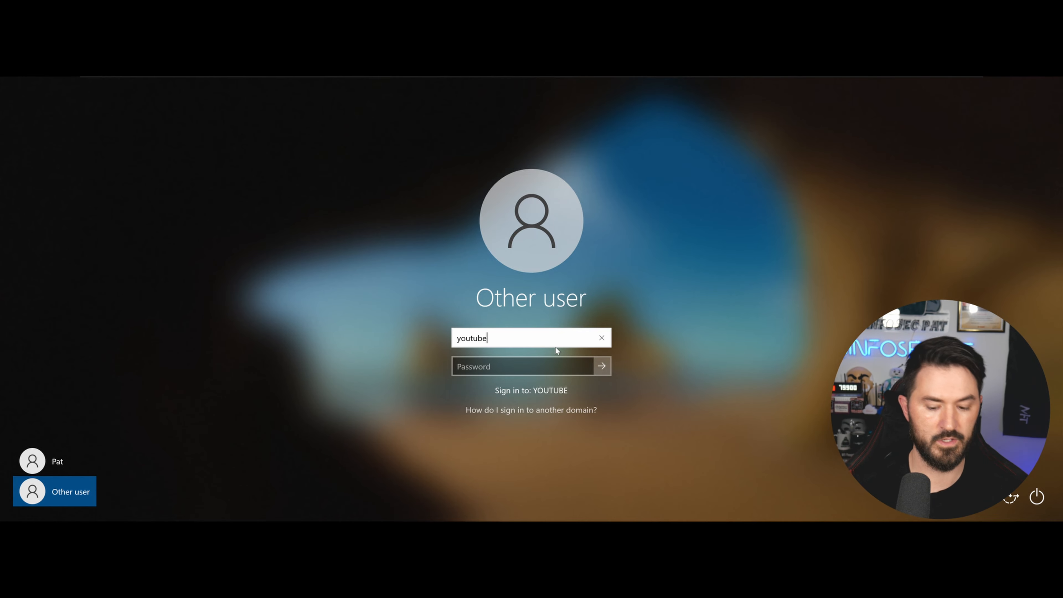
pyautogui.write('\\admin')
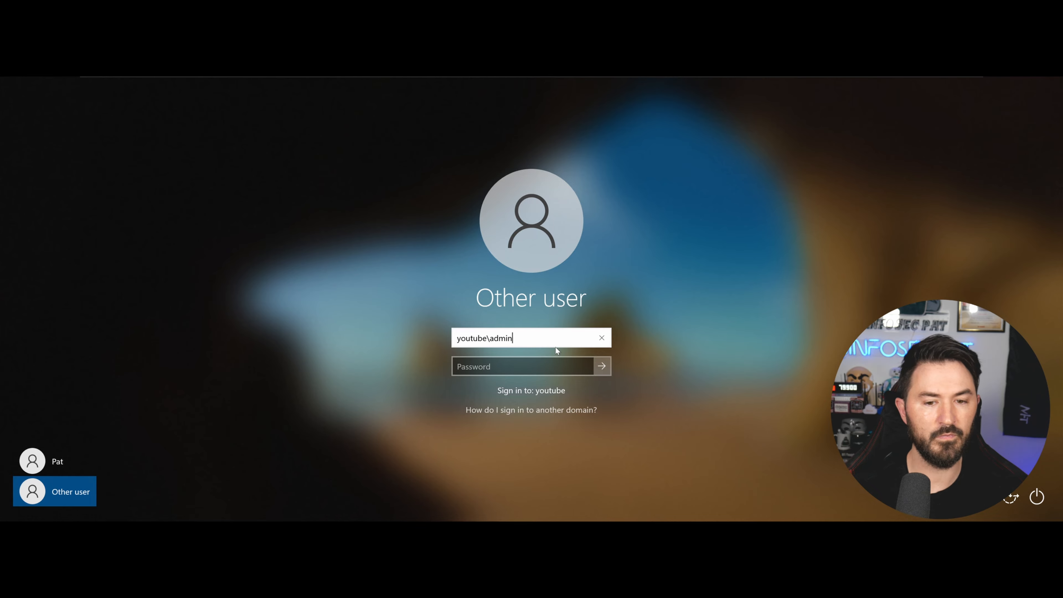
pyautogui.write('istrator')
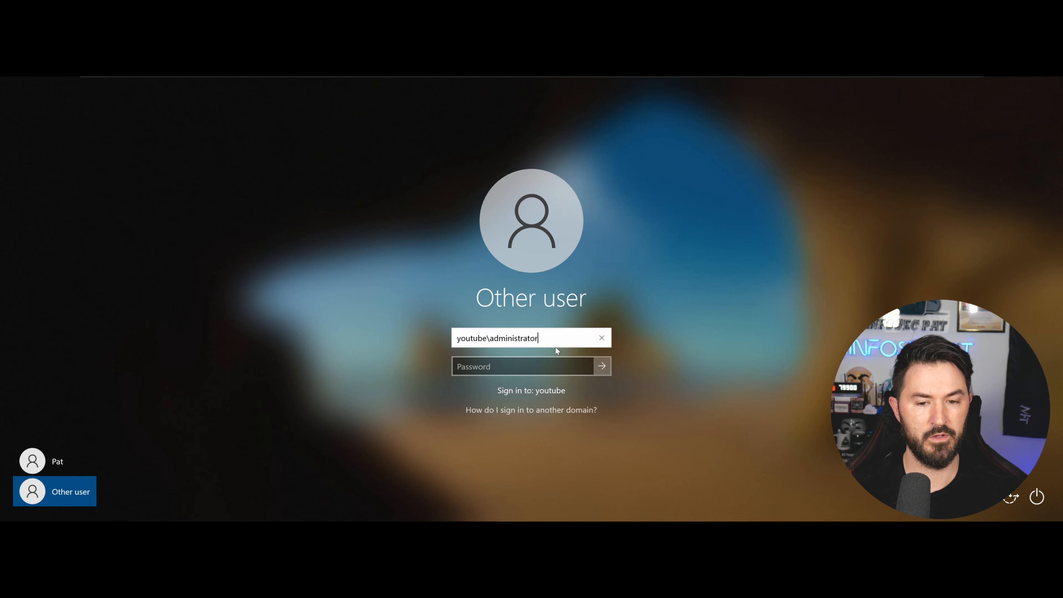
pyautogui.press('Tab')
pyautogui.write('************')
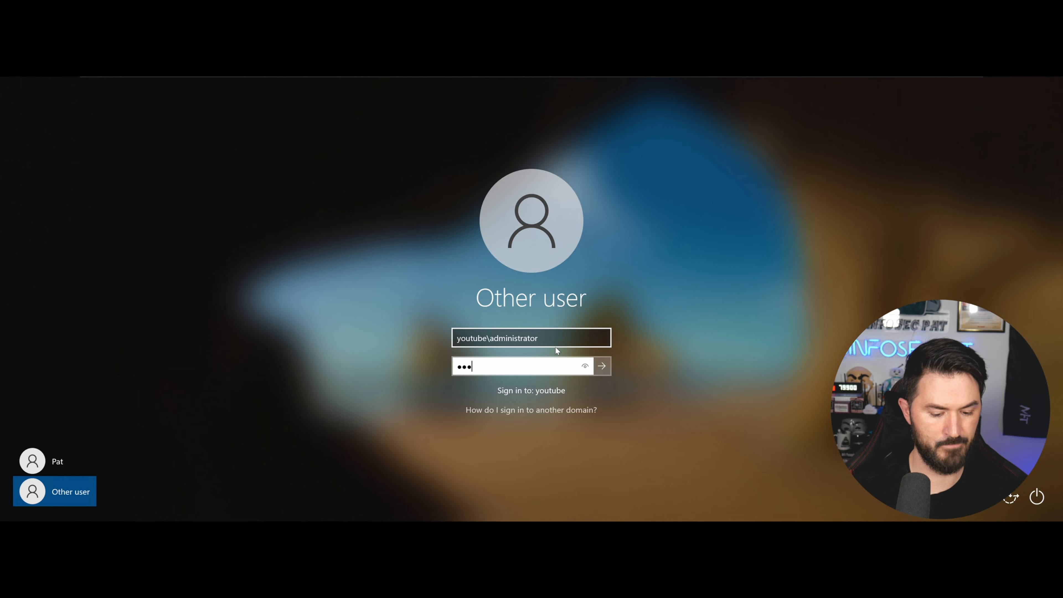
pyautogui.press('Return')
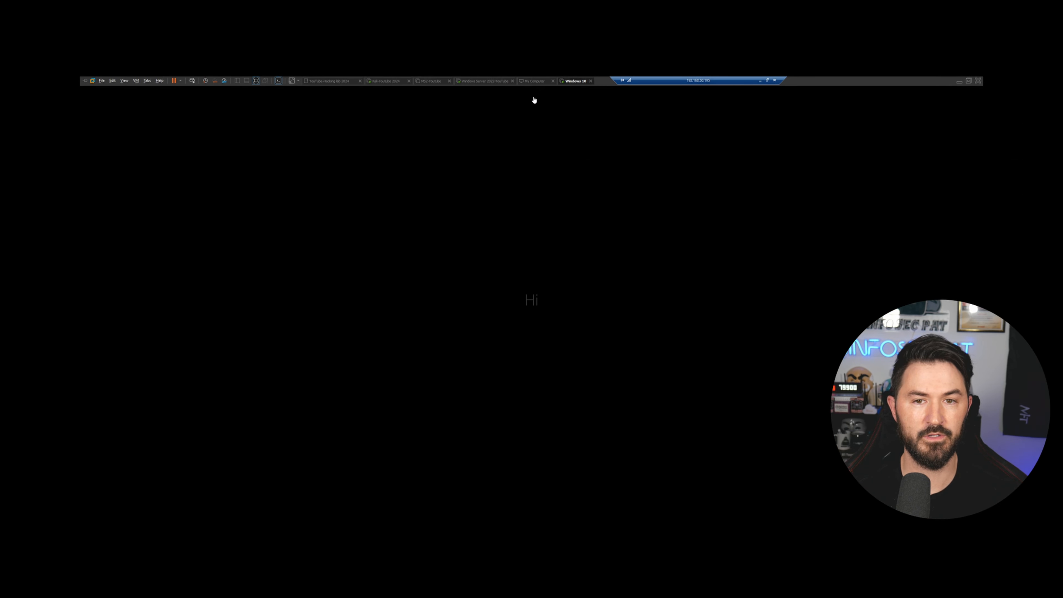
pyautogui.click(539, 83)
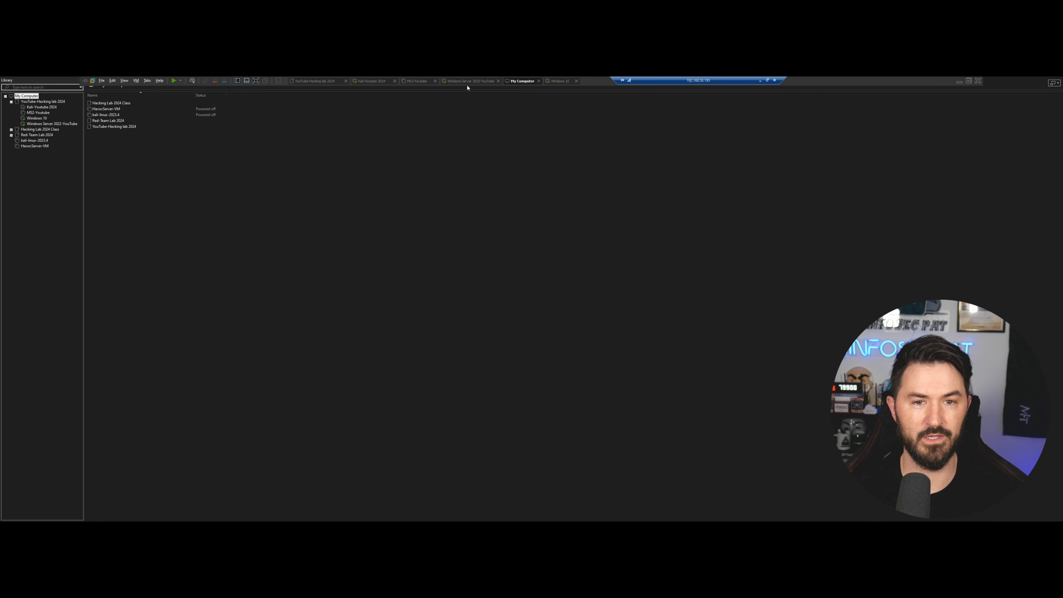
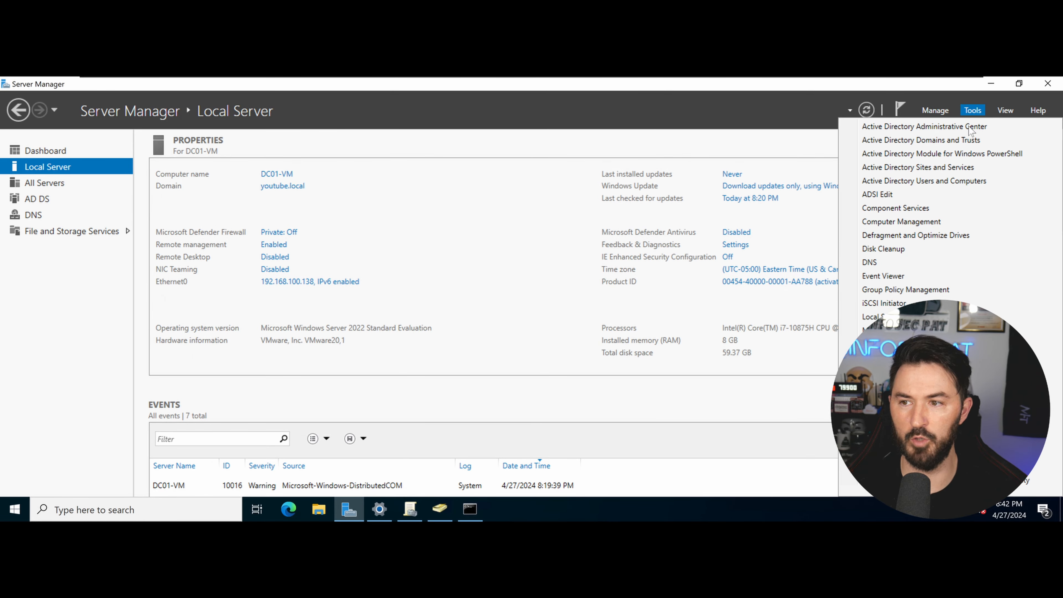
# Show the win10-VM record at 192.168.100.140 in DNS Manager's youtube.local zone, then return to Kali.
pyautogui.click(878, 262)
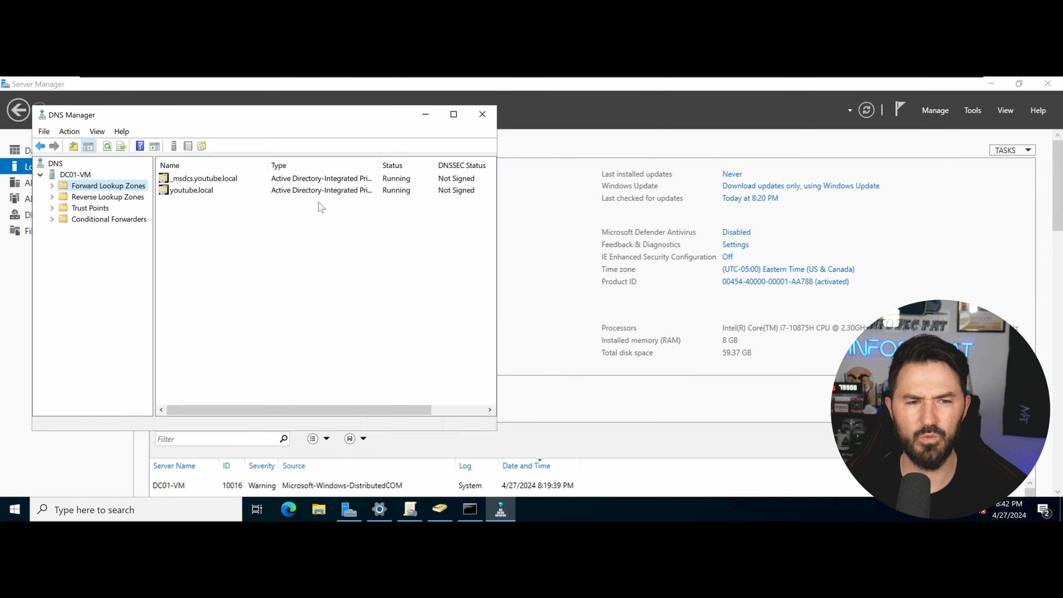
pyautogui.doubleClick(195, 193)
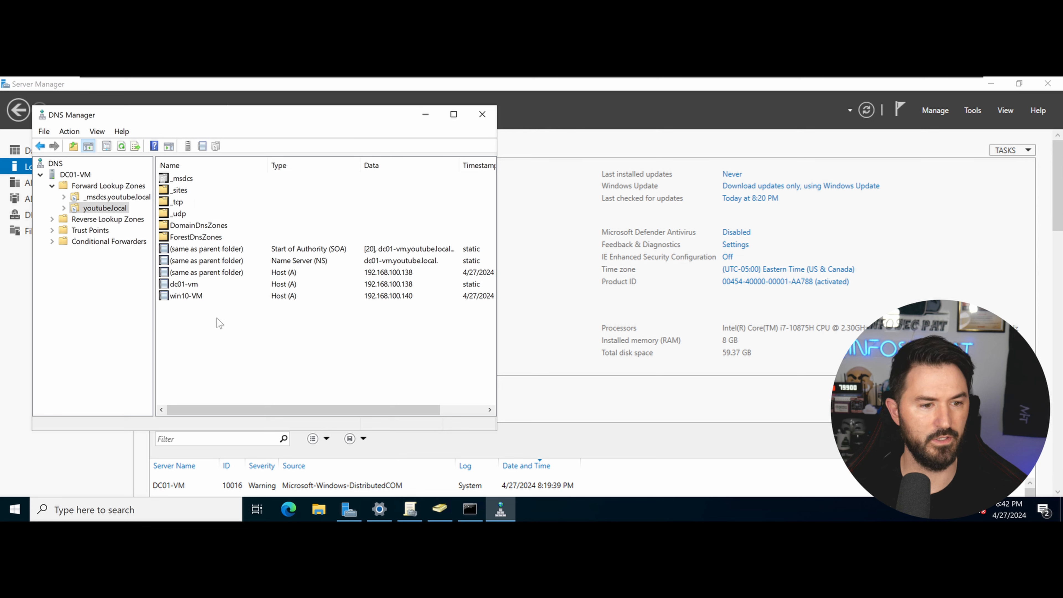
pyautogui.click(404, 297)
pyautogui.moveTo(504, 80)
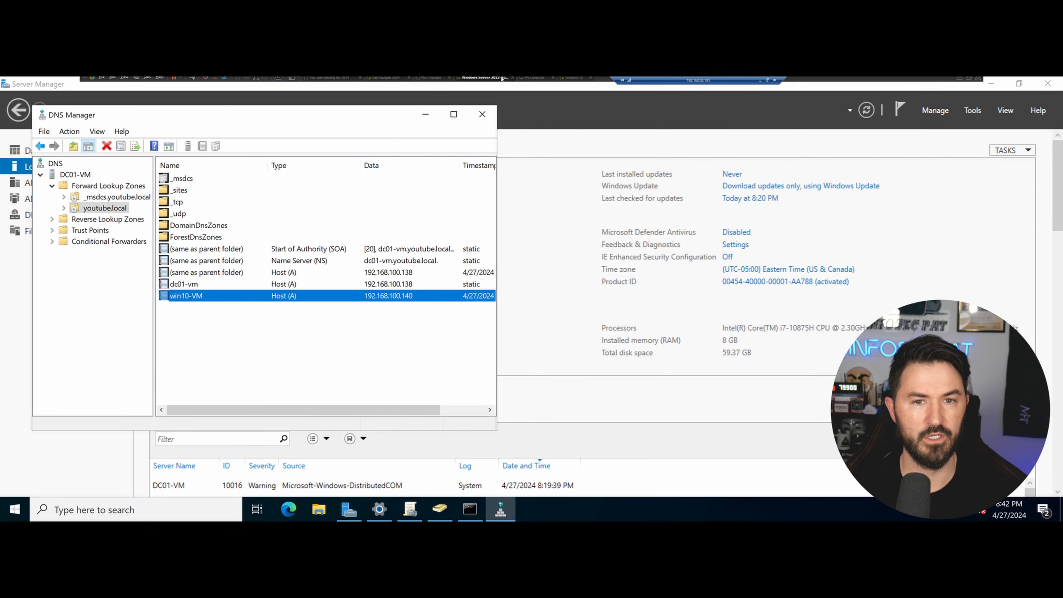
pyautogui.click(385, 81)
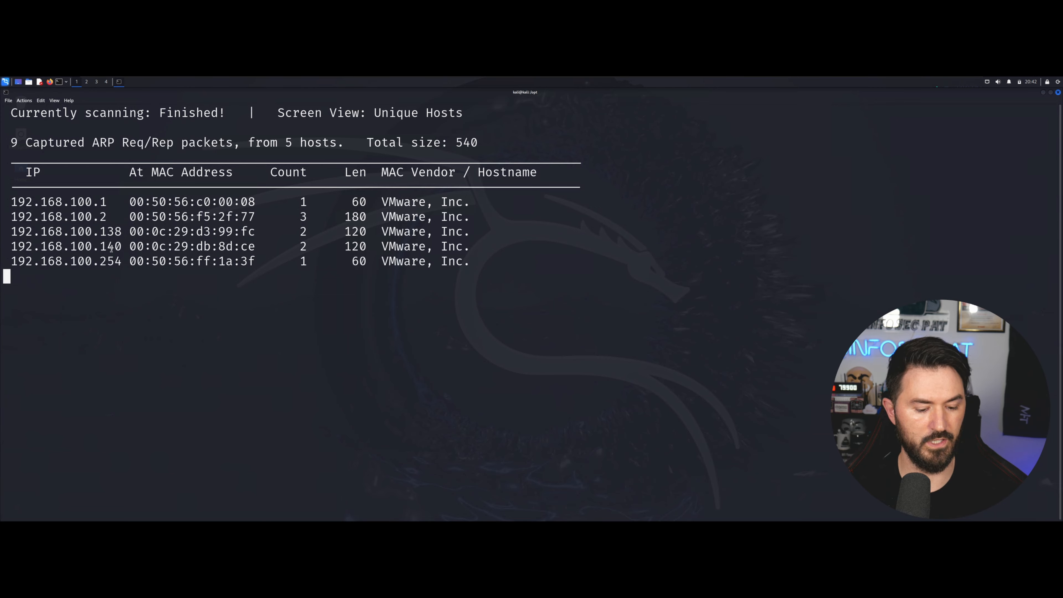
# Stop netdiscover, highlight the DC's .138 address, then bring up the powered-off MS2-Youtube VM.
pyautogui.hotkey('ctrl', 'c')
pyautogui.moveTo(126, 245); pyautogui.dragTo(100, 231)
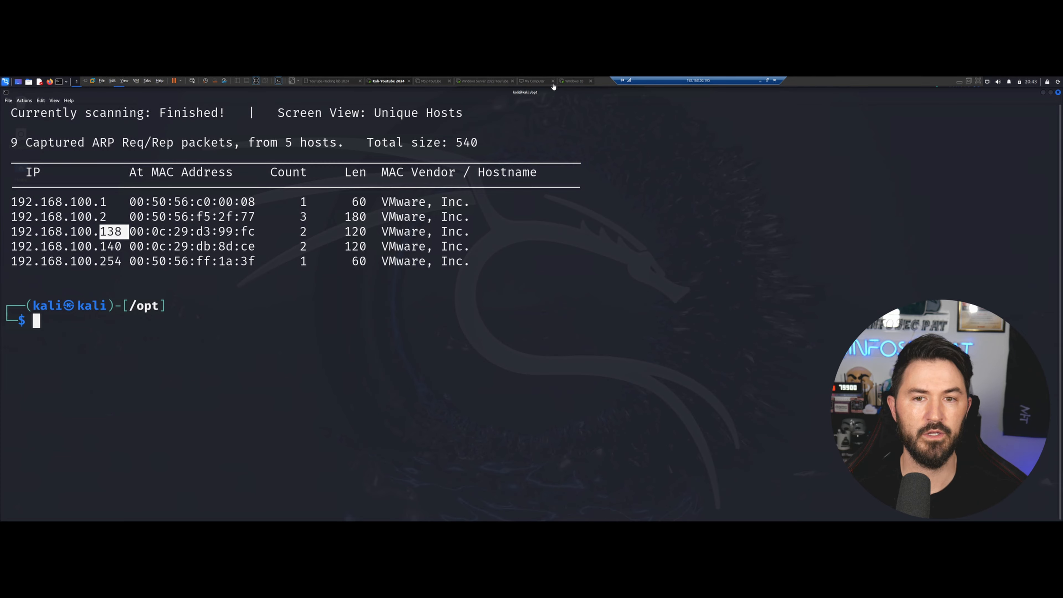
pyautogui.click(567, 85)
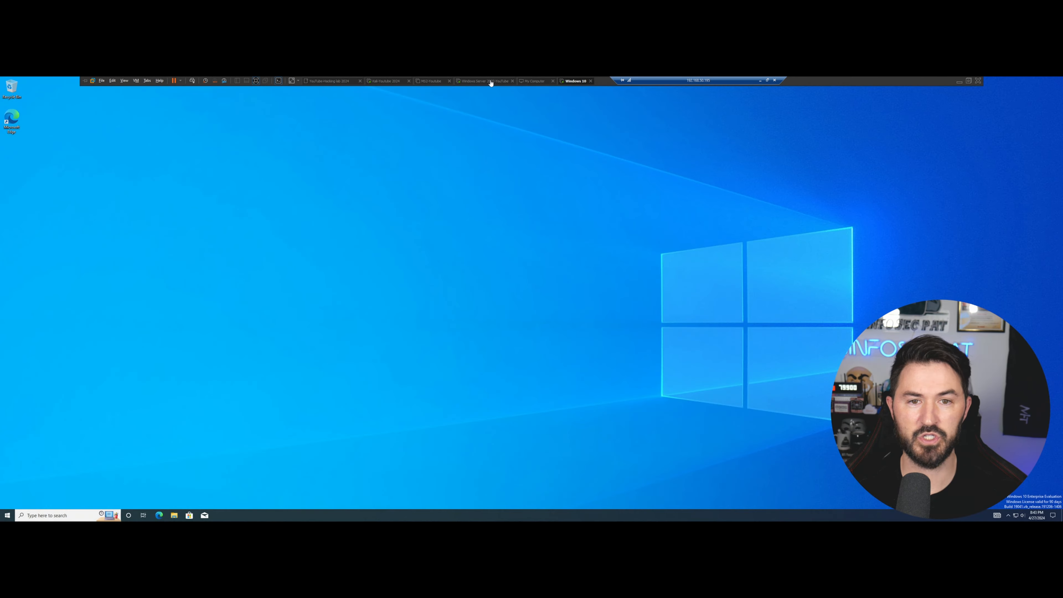
pyautogui.click(487, 82)
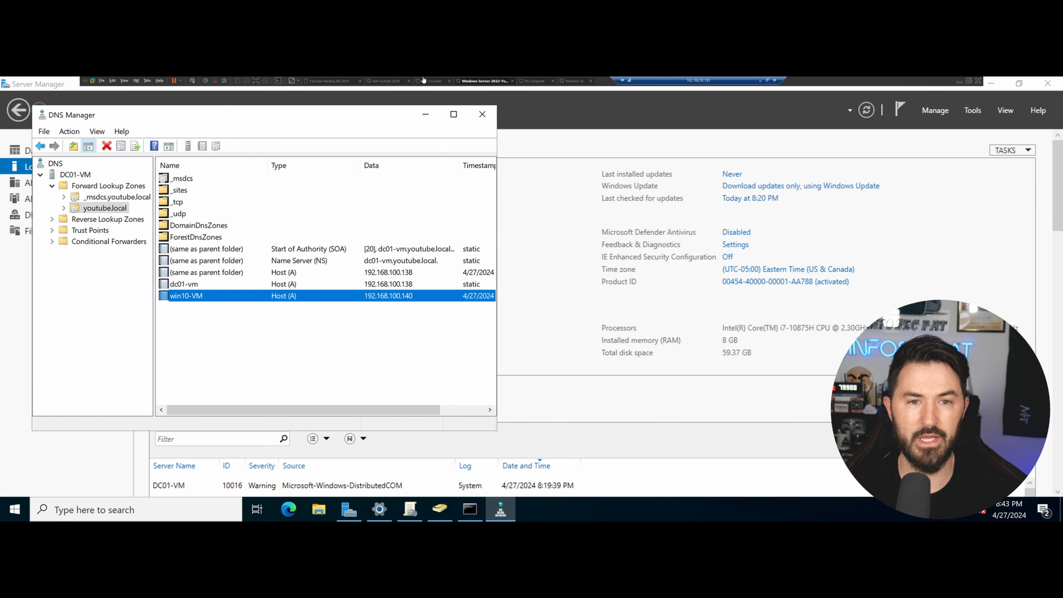
pyautogui.click(437, 81)
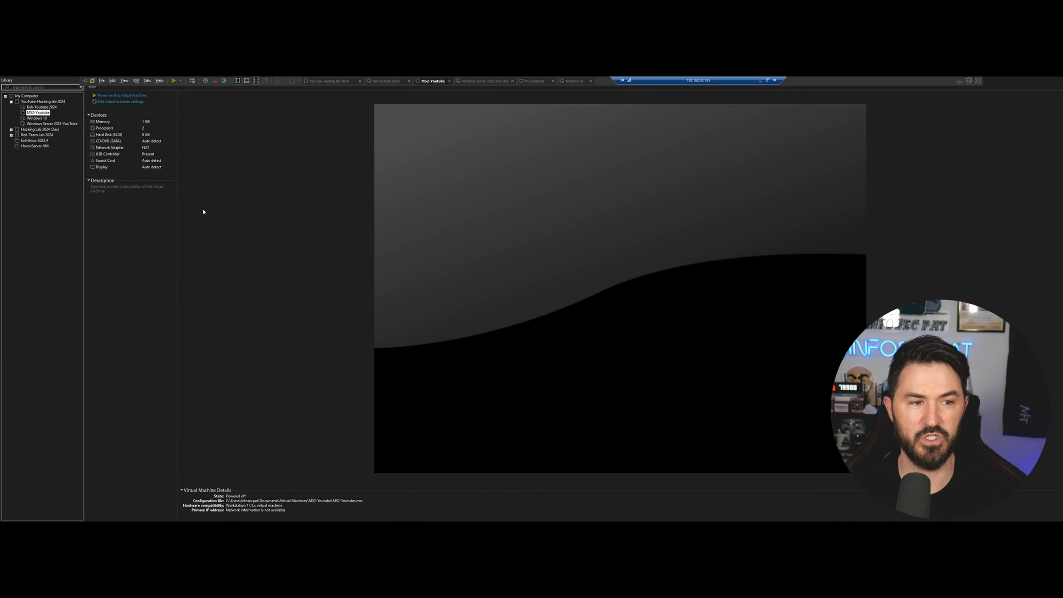
# Power on MS2-Youtube, accept the sata0:1 device prompt, and go back to the Kali terminal.
pyautogui.click(120, 95)
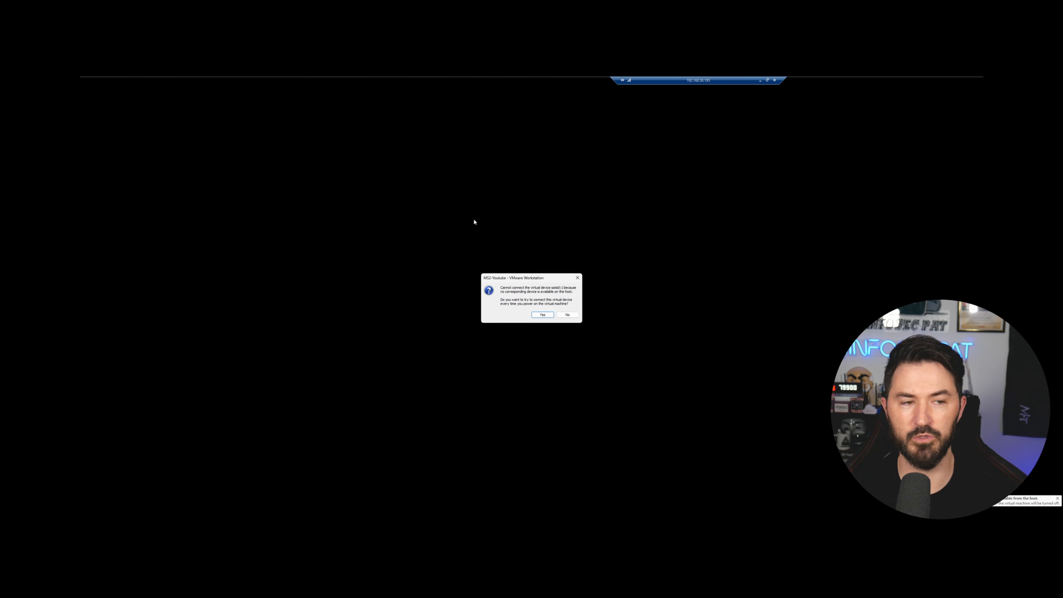
pyautogui.click(534, 316)
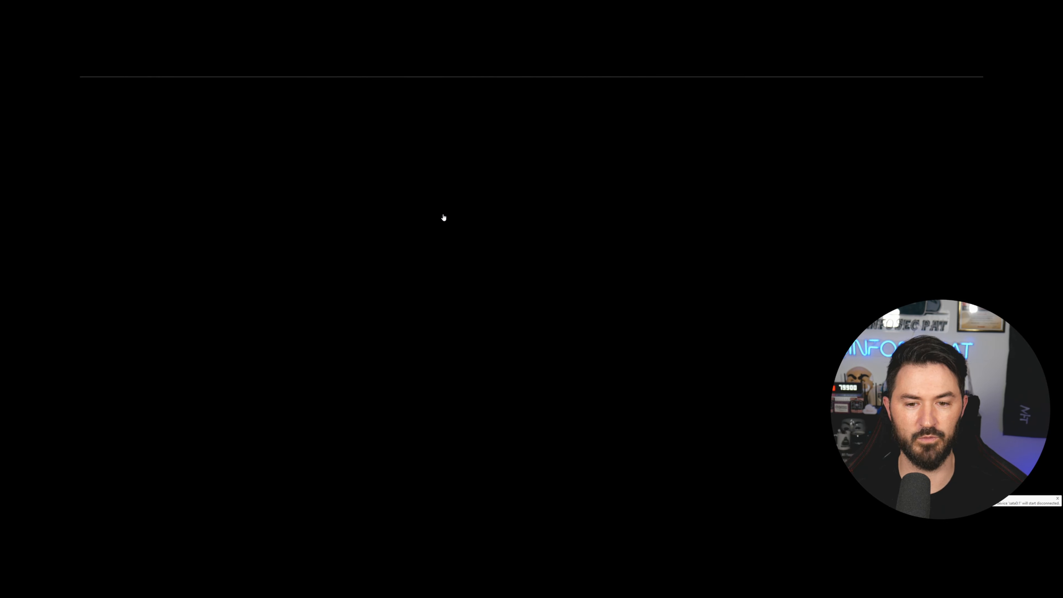
pyautogui.moveTo(419, 80)
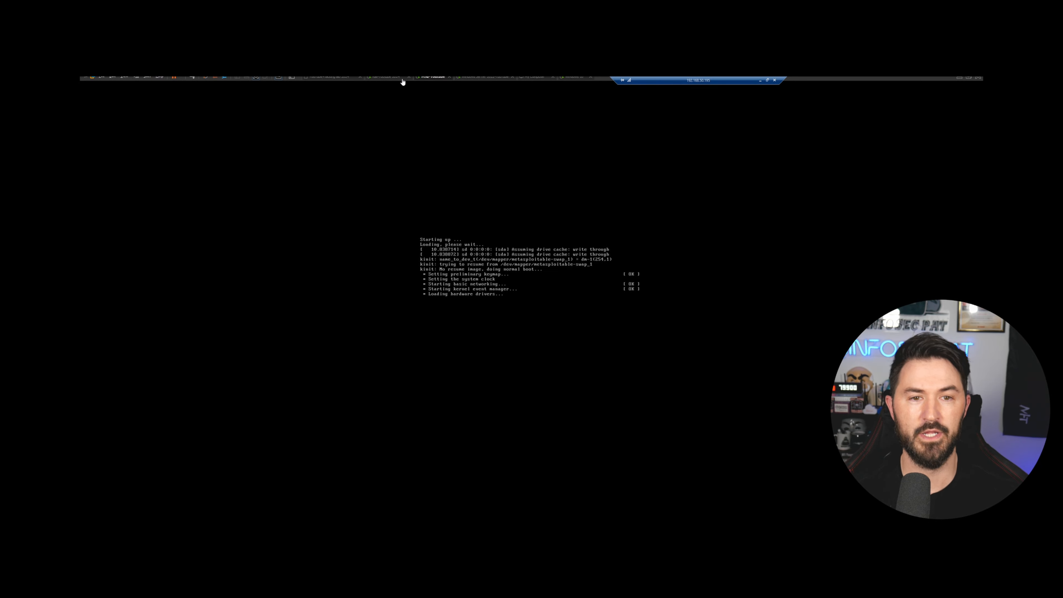
pyautogui.click(387, 81)
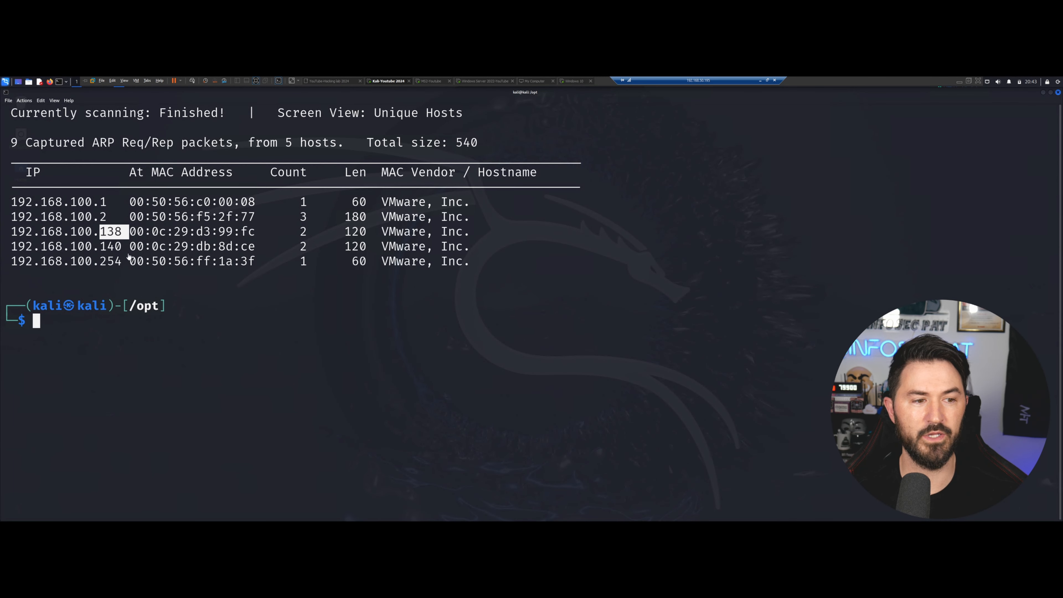
pyautogui.click(138, 246)
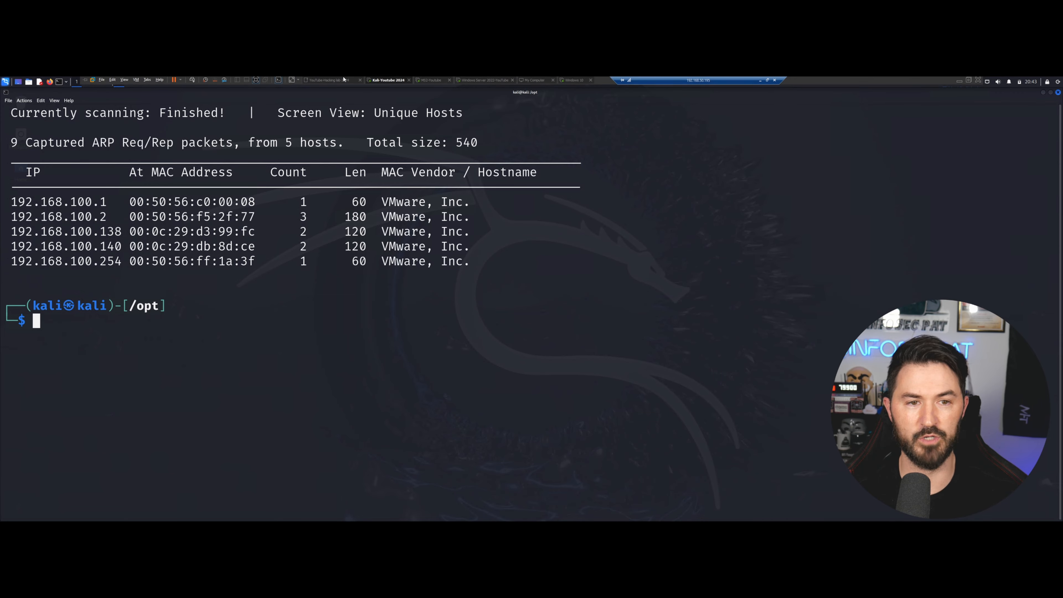
pyautogui.click(432, 78)
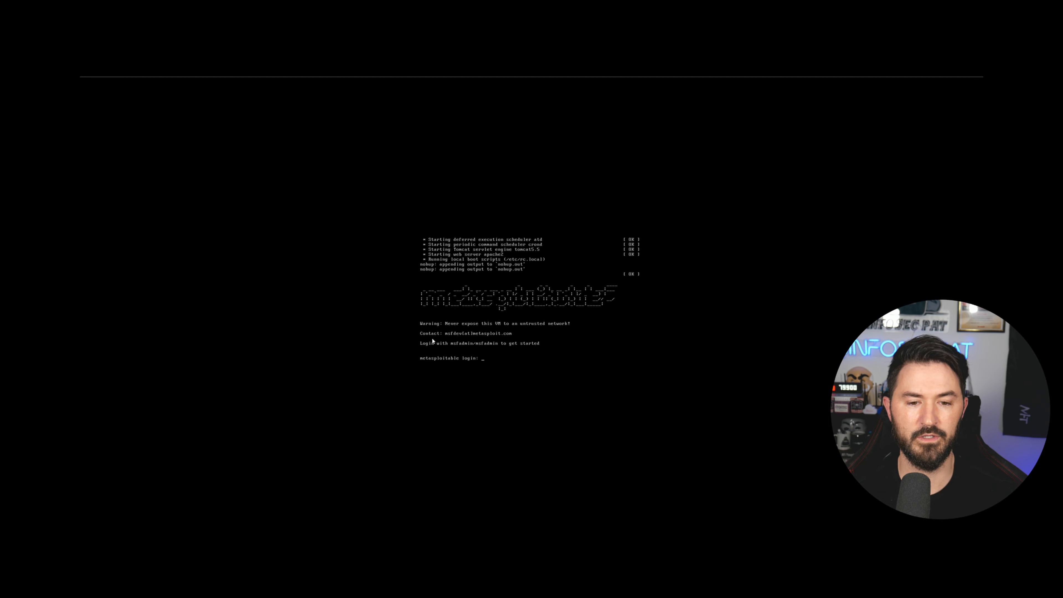
pyautogui.click(478, 355)
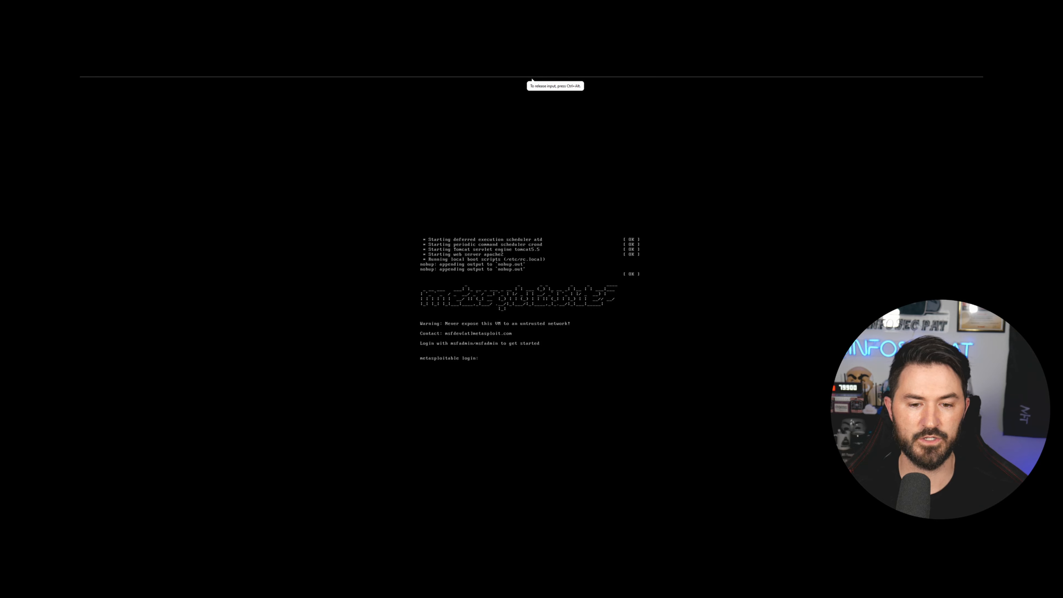
pyautogui.hotkey('ctrl', 'alt')
pyautogui.moveTo(241, 85)
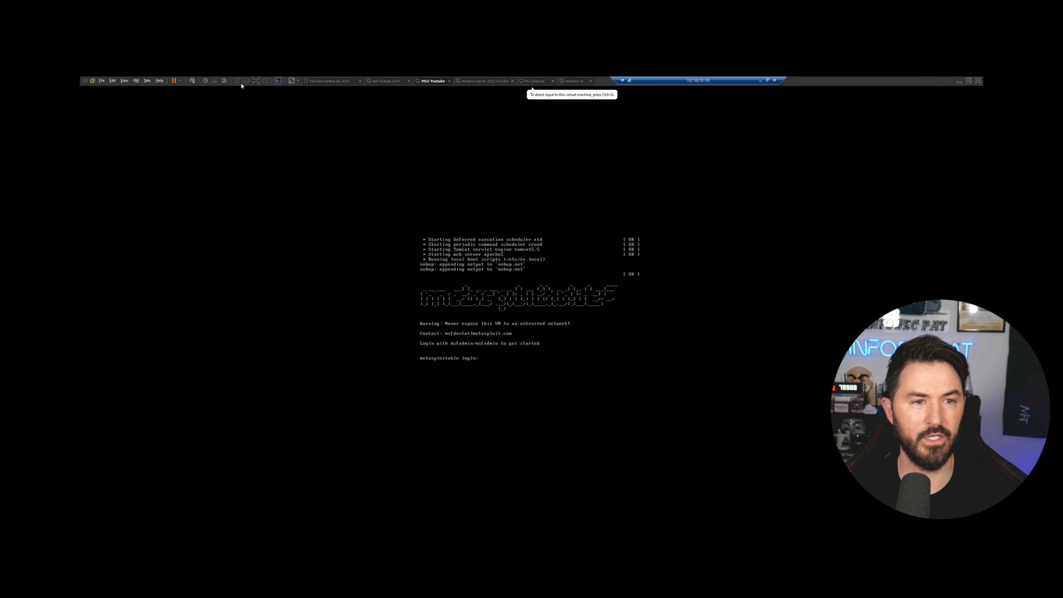
pyautogui.click(379, 81)
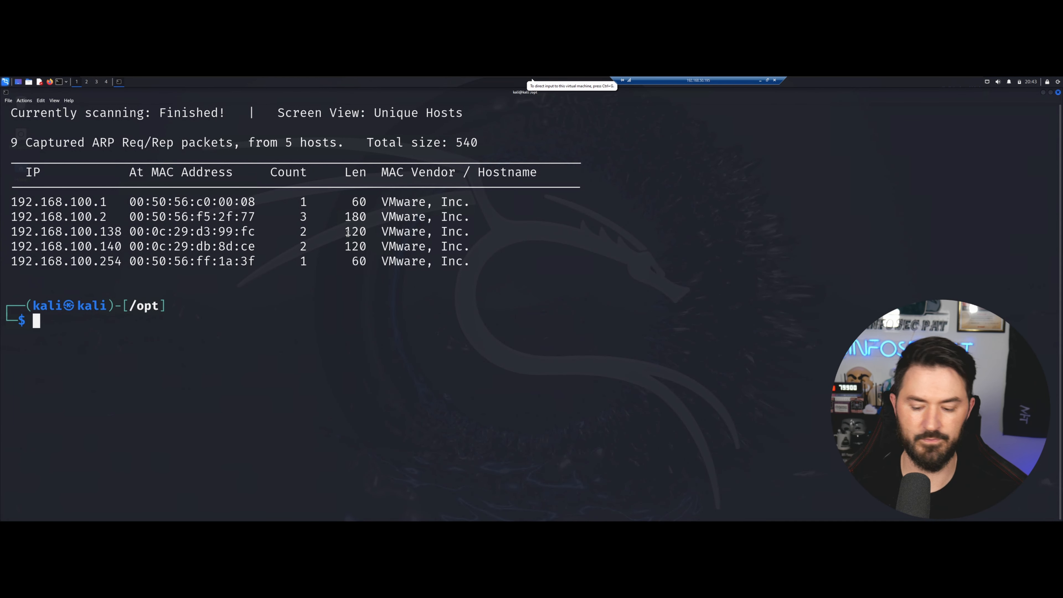
# Rerun netdiscover, stop it at six hosts, and highlight the new Metasploitable address 192.168.100.137.
pyautogui.press('Up')
pyautogui.press('Return')
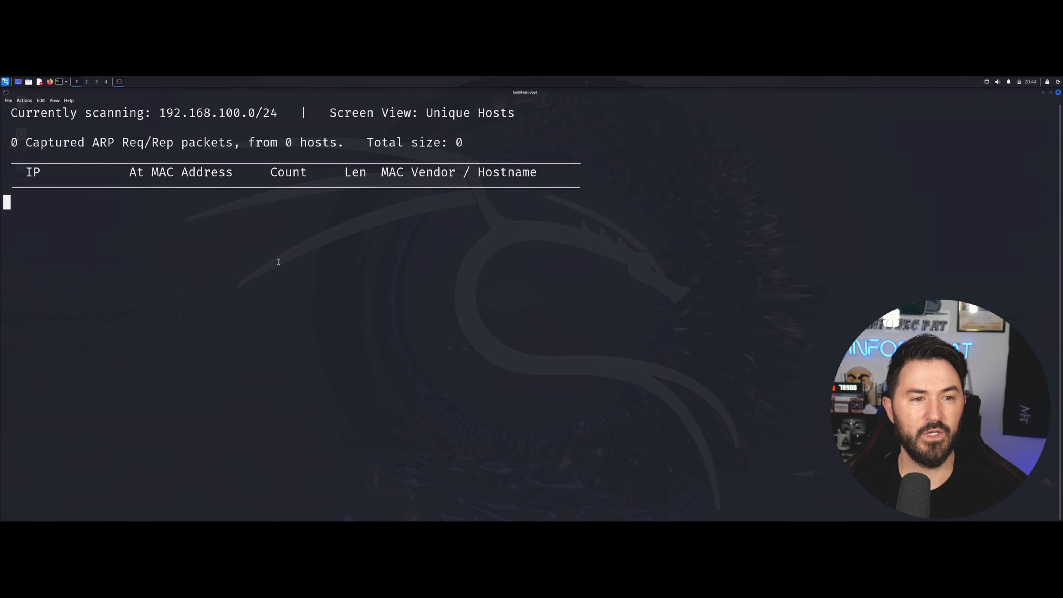
pyautogui.doubleClick(121, 234)
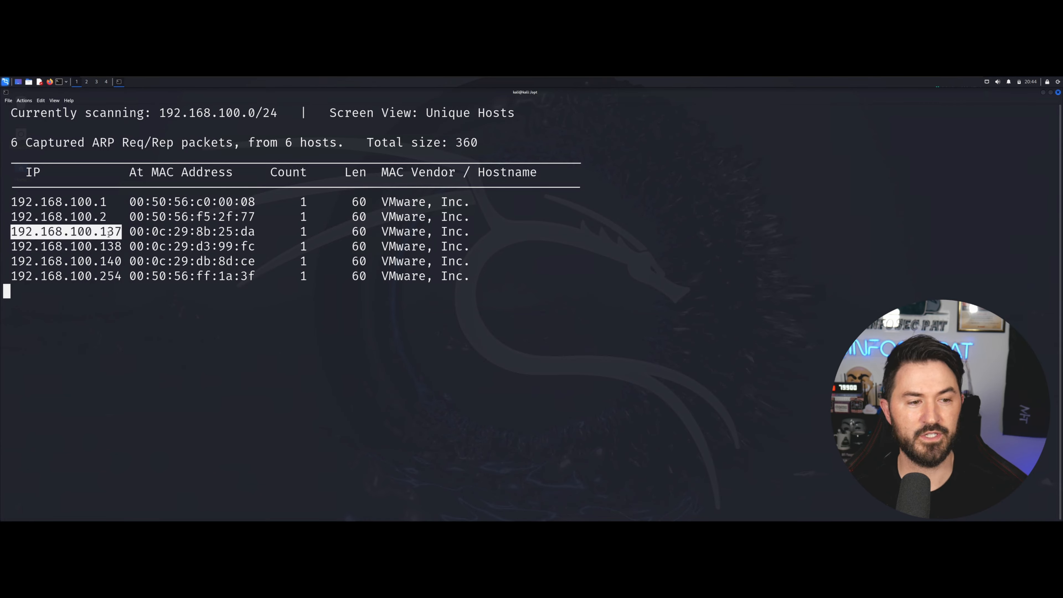
pyautogui.hotkey('ctrl', 'c')
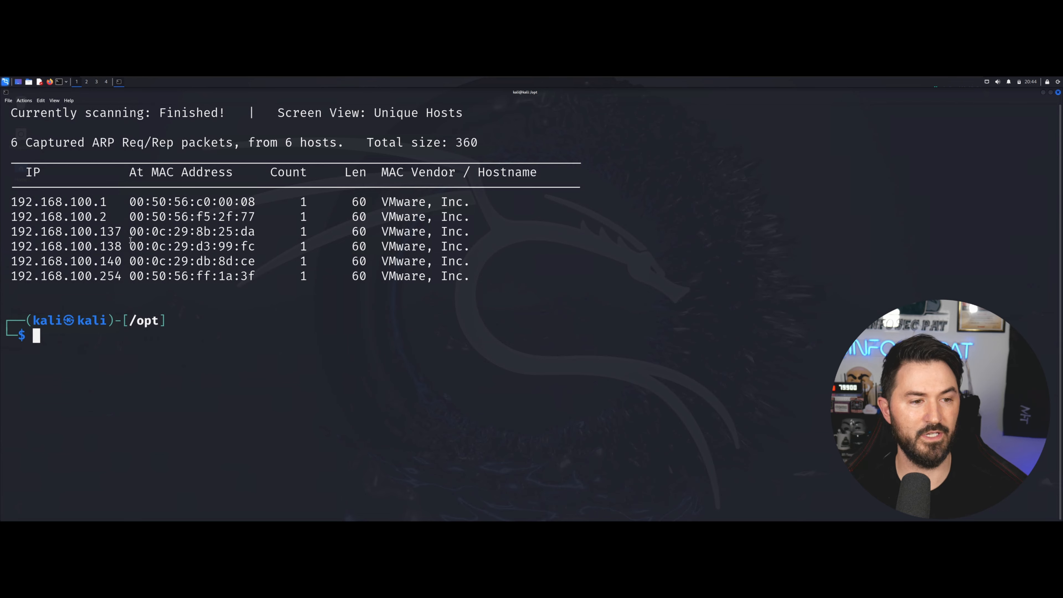
pyautogui.doubleClick(108, 232)
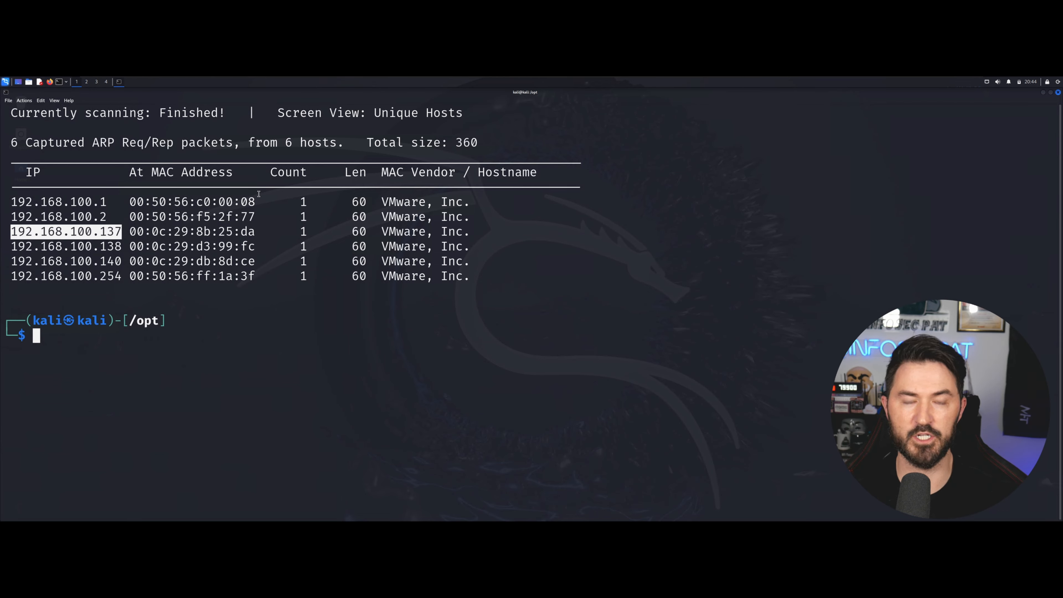